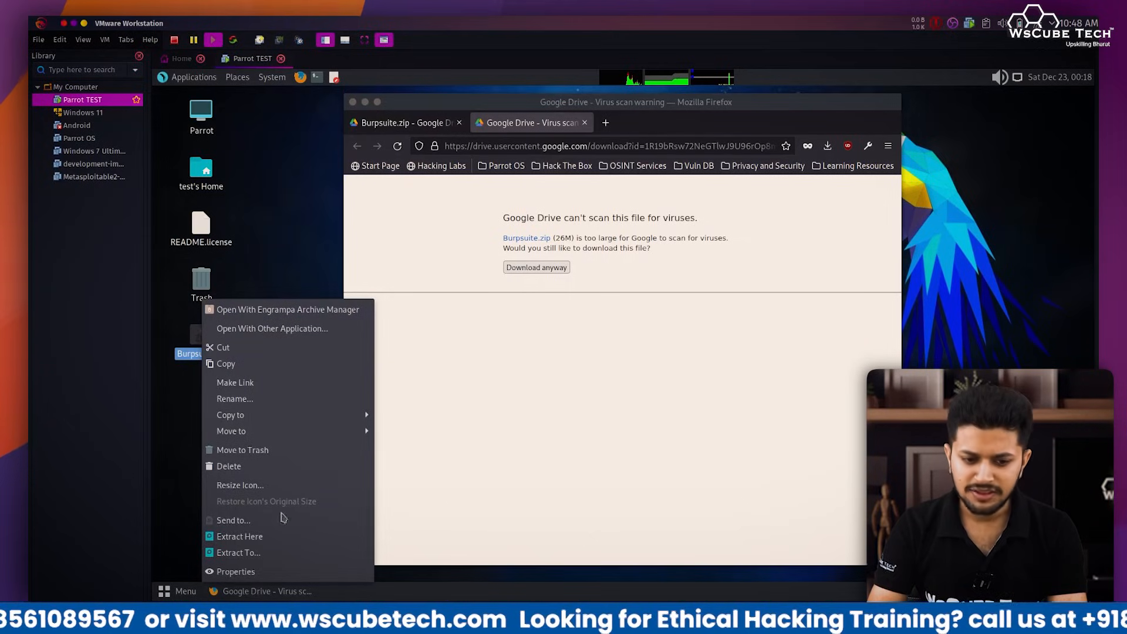
- Extract Burpsuite.zip on the desktop and replace the Google Drive browser tabs with a blank one
{"action": "left_click", "coordinate": [283, 537]}
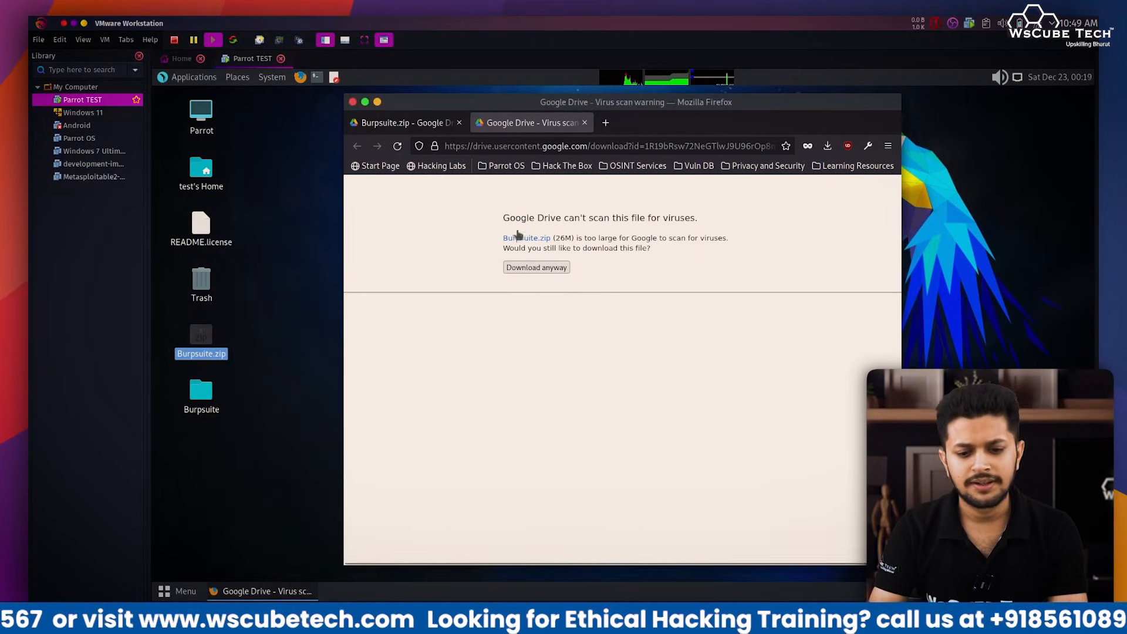
{"action": "left_click", "coordinate": [605, 124]}
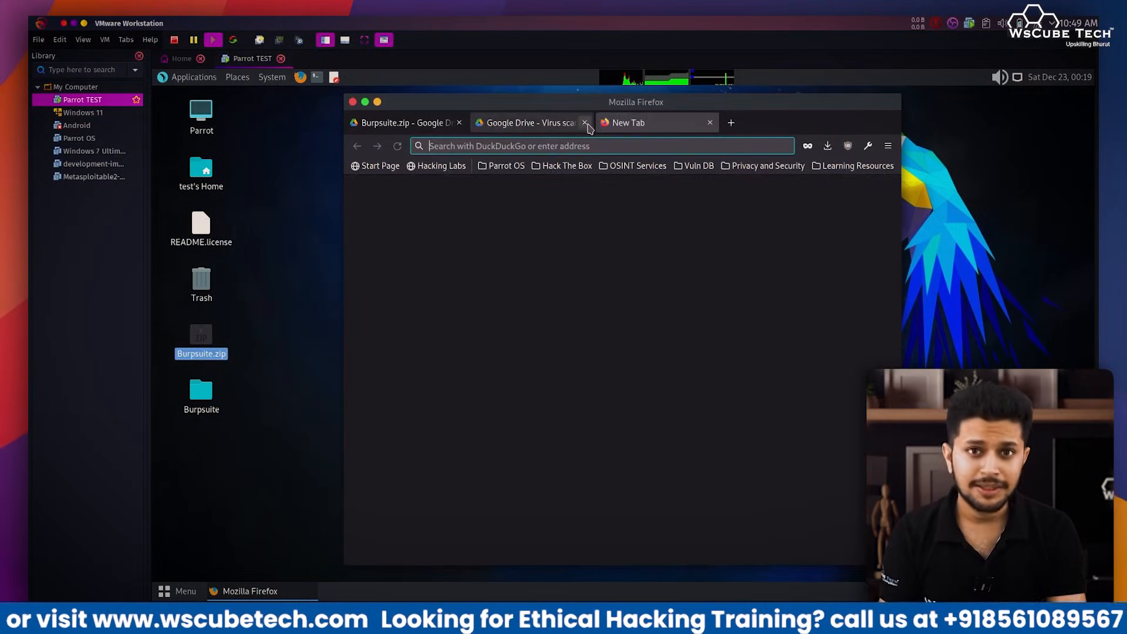
{"action": "left_click", "coordinate": [585, 122]}
{"action": "left_click", "coordinate": [460, 122]}
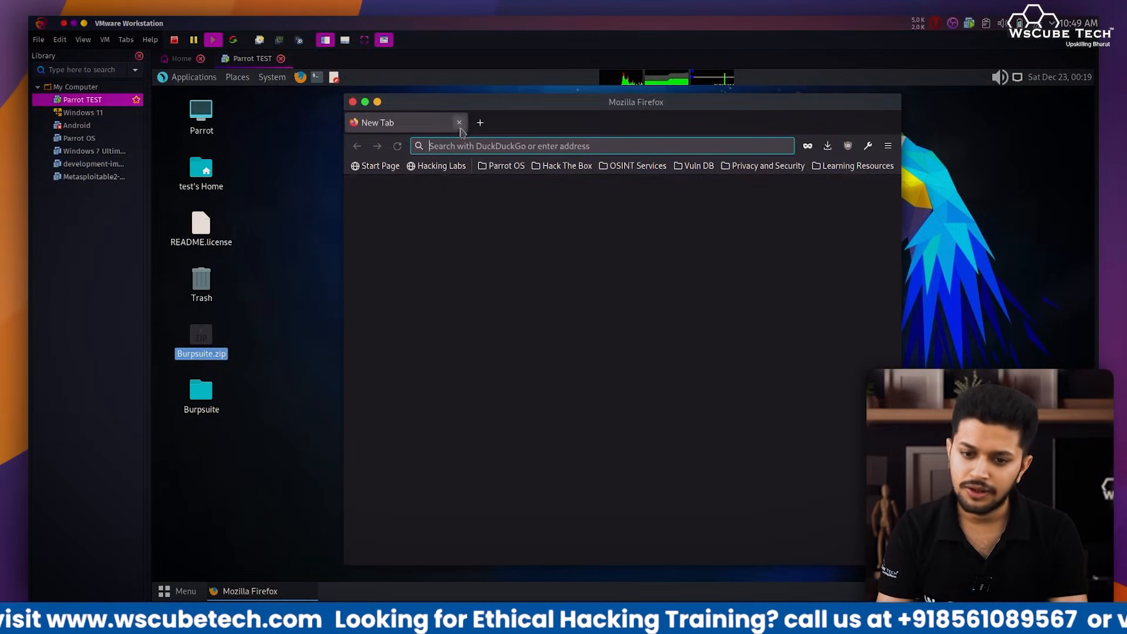
- Search the web for "openlogic java jdk 8" and open OpenLogic's OpenJDK Downloads page
{"action": "type", "text": "openl"}
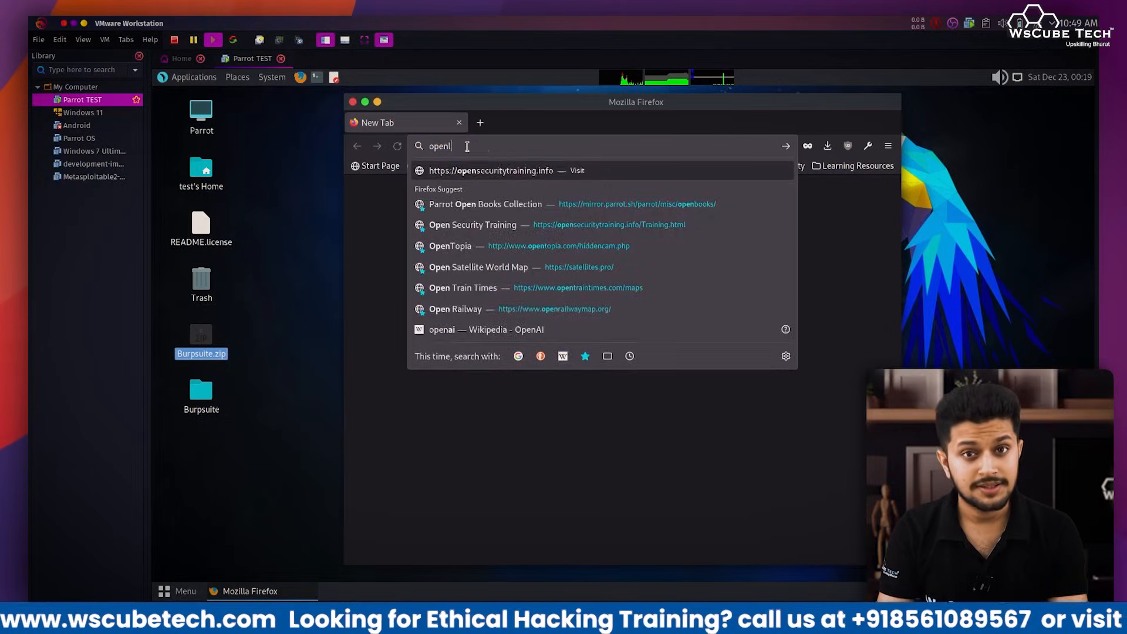
{"action": "type", "text": "ogic"}
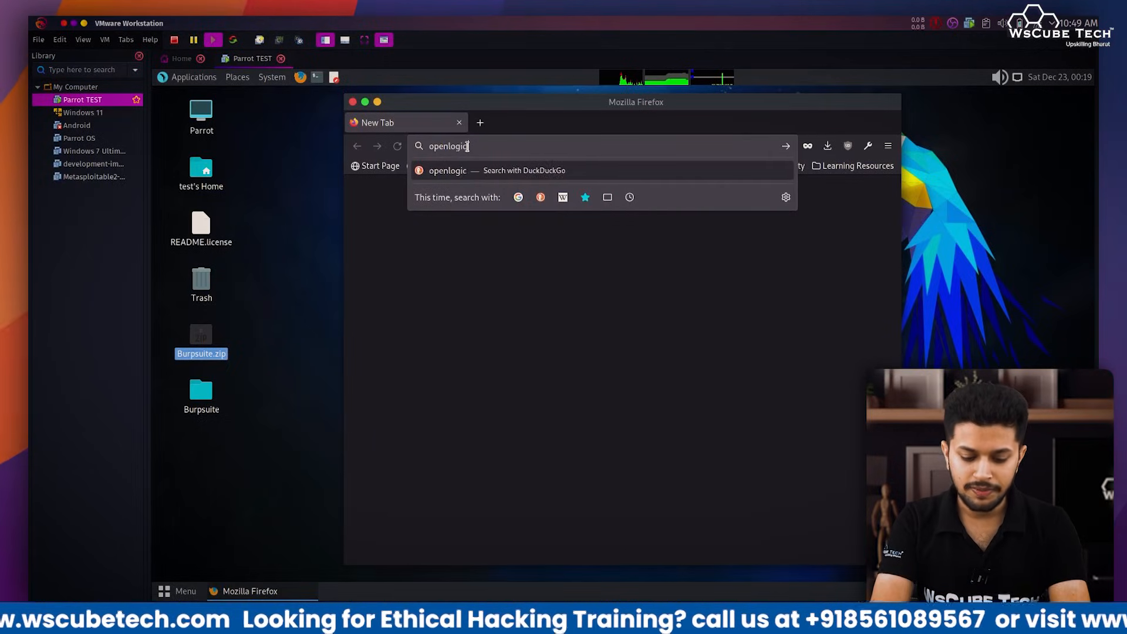
{"action": "type", "text": " java jdk 8"}
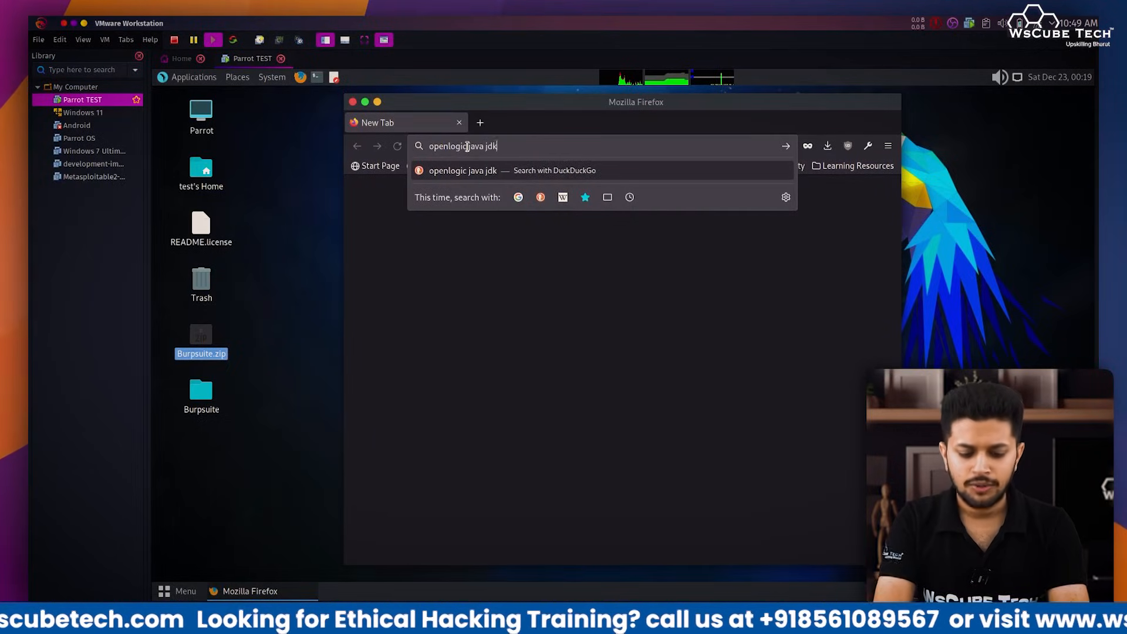
{"action": "key", "text": "Return"}
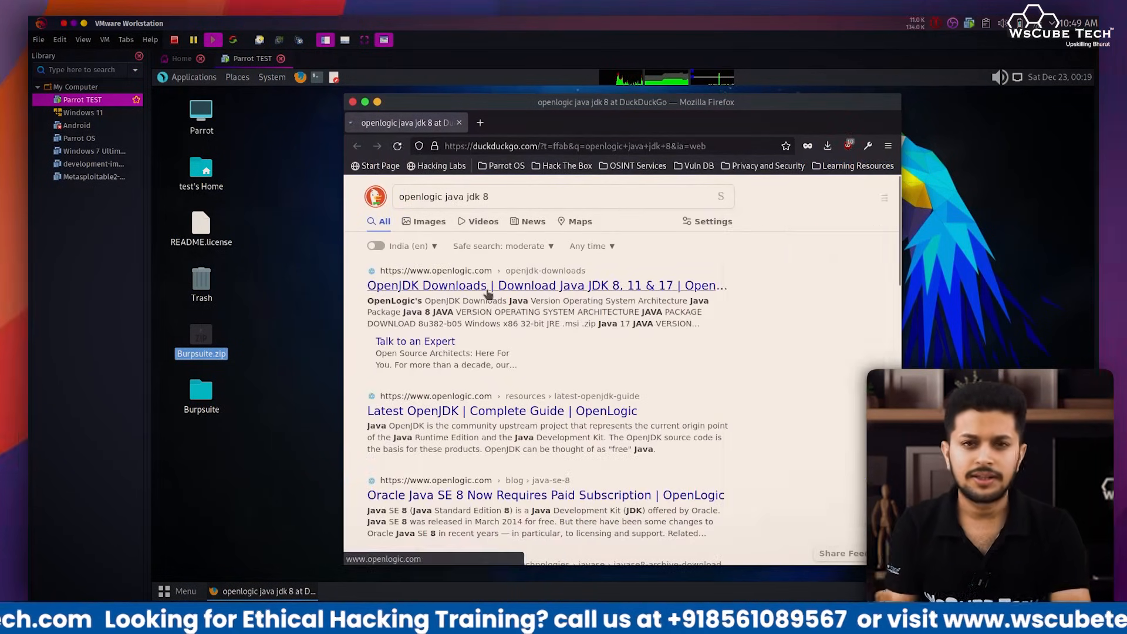
{"action": "left_click", "coordinate": [487, 289]}
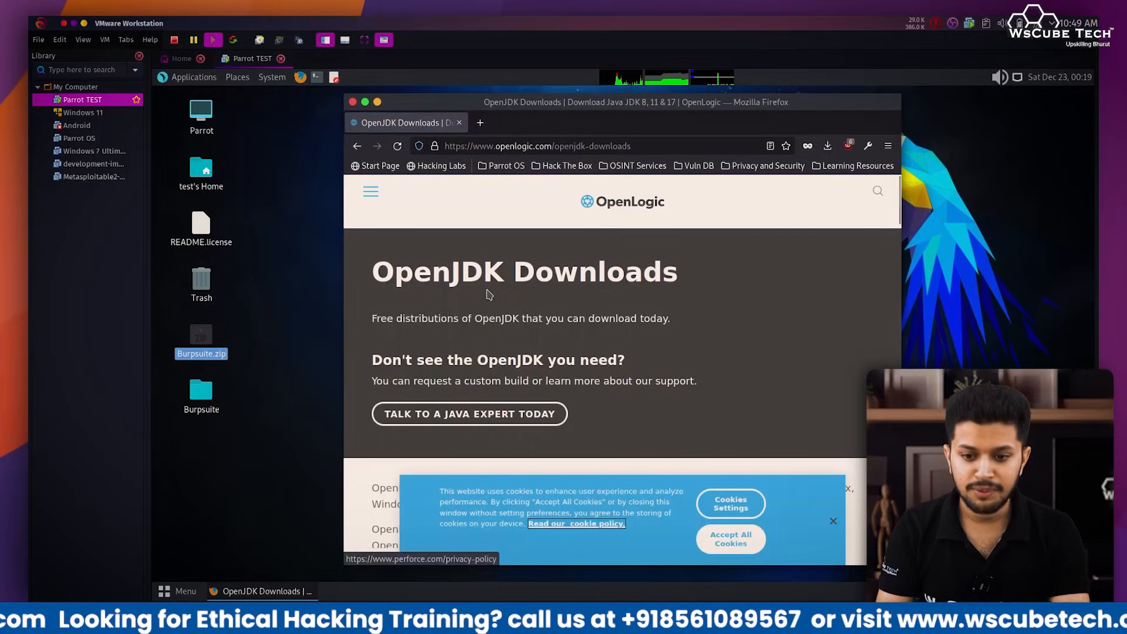
- Filter the OpenJDK downloads by Java version 8, operating system Linux, architecture x86 64-bit and package JDK
{"action": "scroll", "coordinate": [487, 292], "scroll_direction": "down", "scroll_amount": 5}
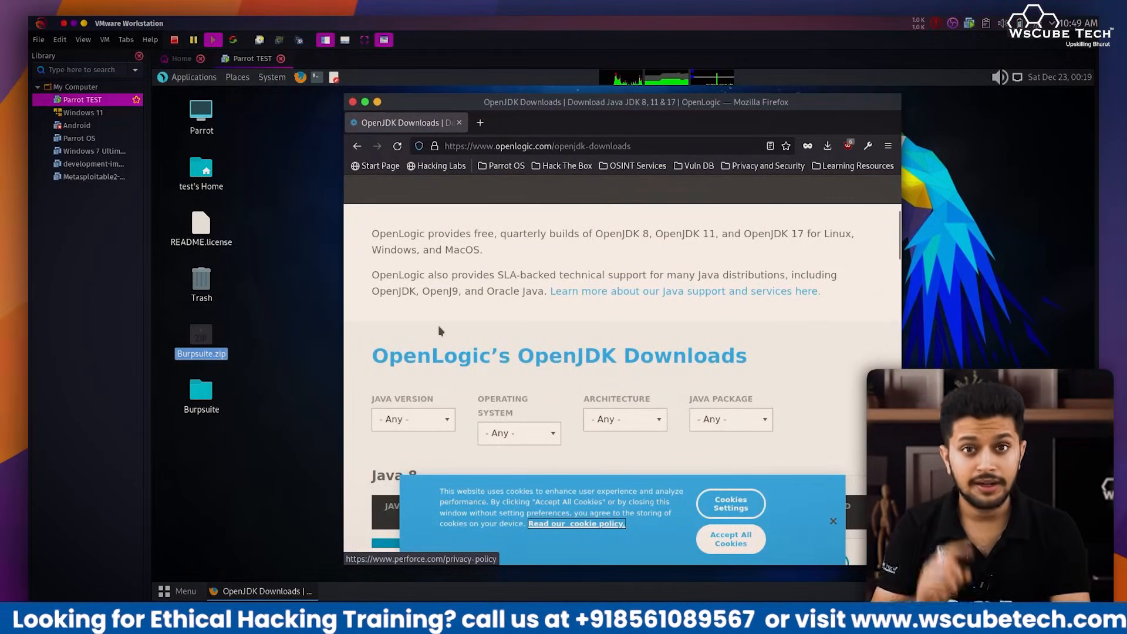
{"action": "scroll", "coordinate": [438, 326], "scroll_direction": "down", "scroll_amount": 2}
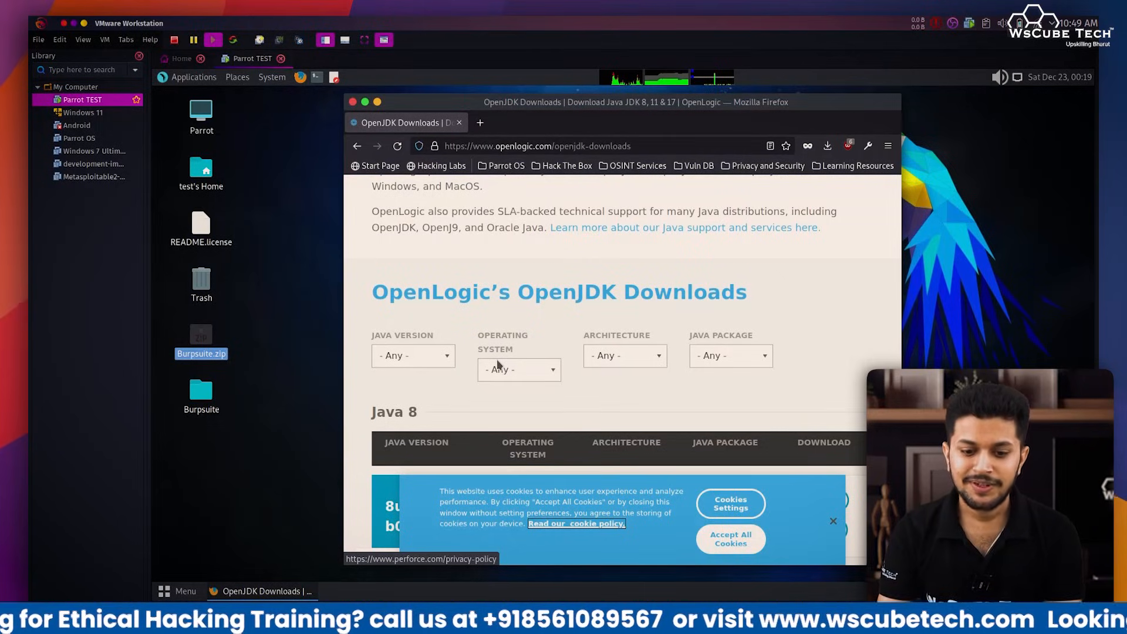
{"action": "left_click", "coordinate": [434, 355]}
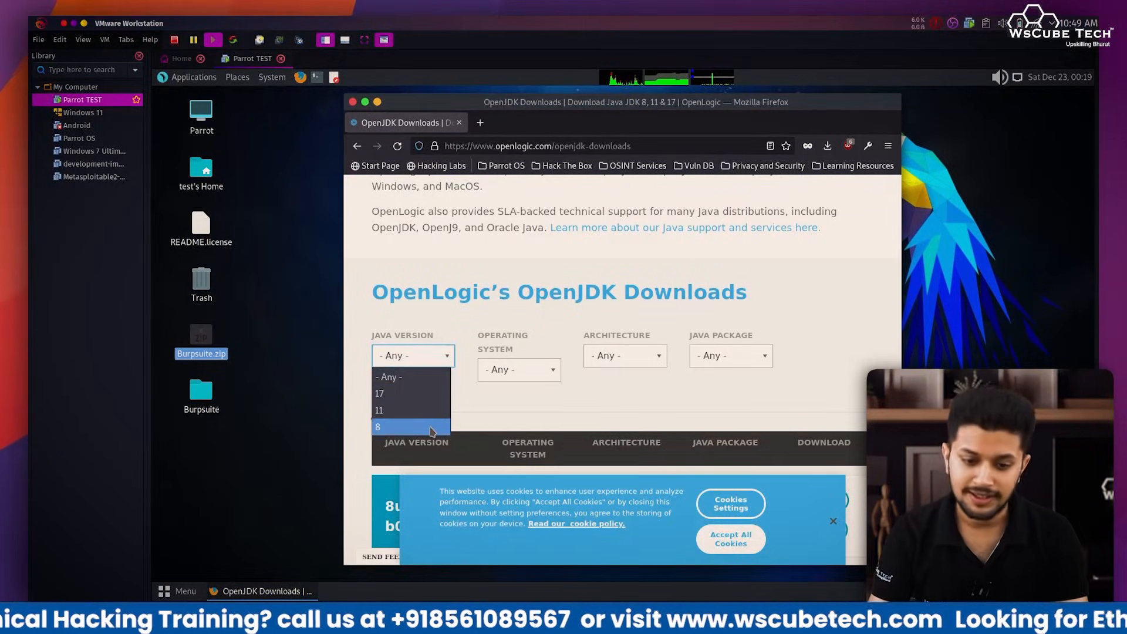
{"action": "left_click", "coordinate": [411, 426]}
{"action": "left_click", "coordinate": [520, 369]}
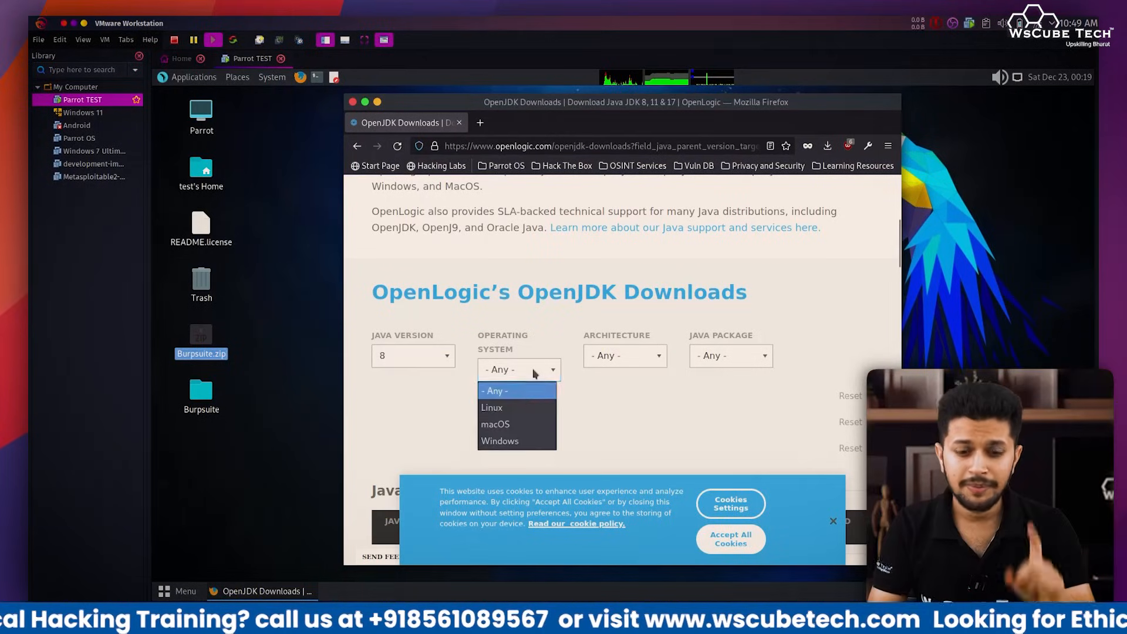
{"action": "left_click", "coordinate": [530, 408]}
{"action": "left_click", "coordinate": [632, 361]}
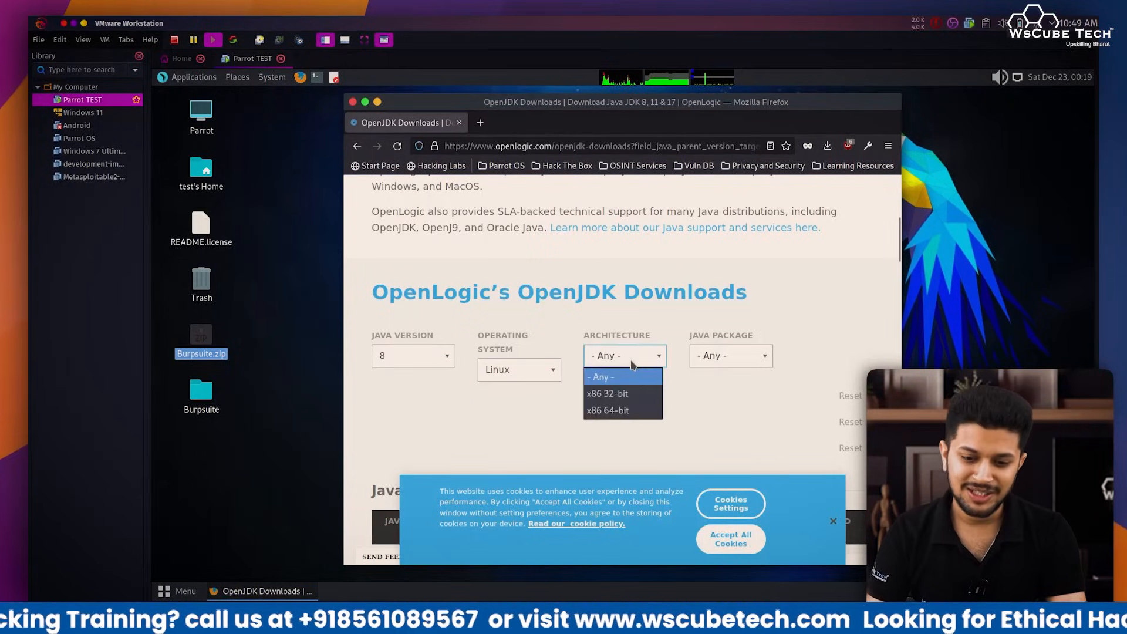
{"action": "left_click", "coordinate": [609, 410]}
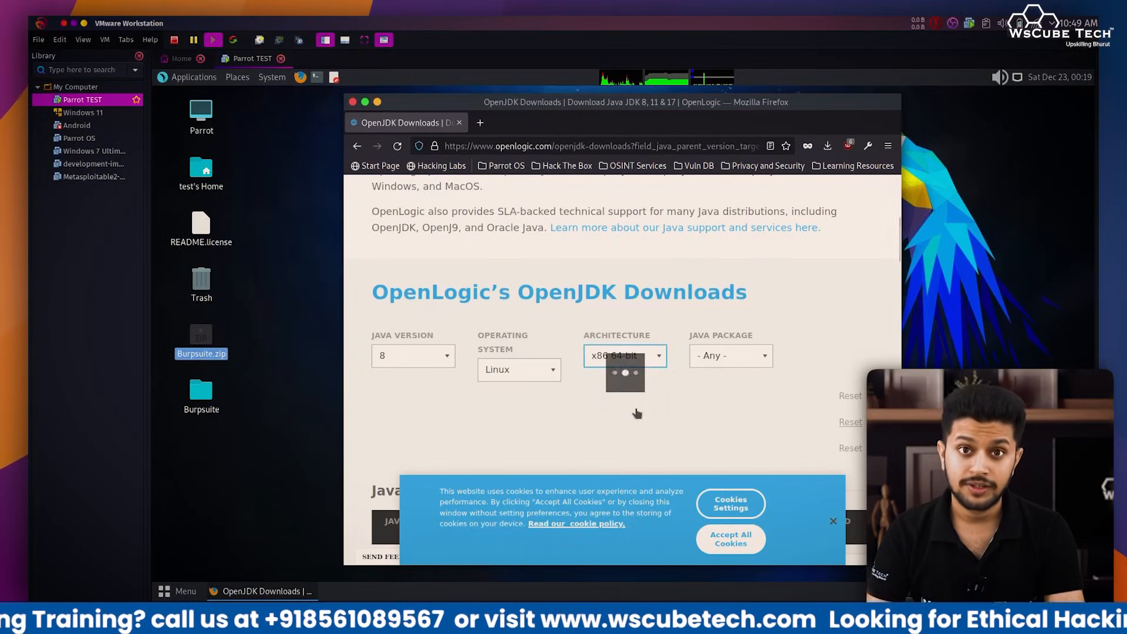
{"action": "left_click", "coordinate": [741, 361]}
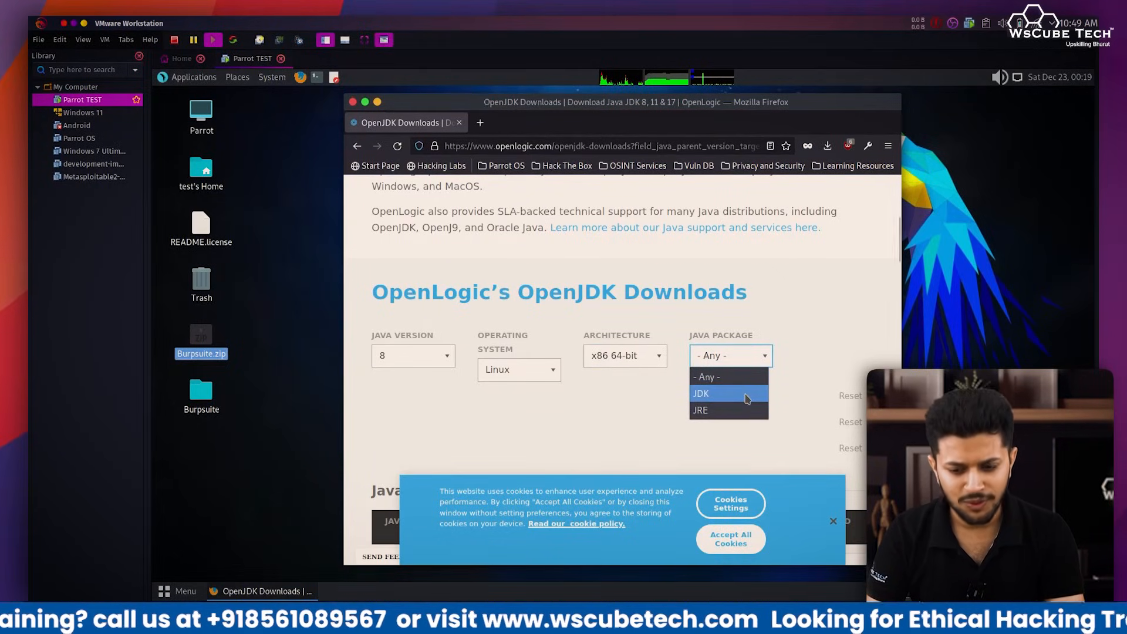
{"action": "left_click", "coordinate": [745, 394]}
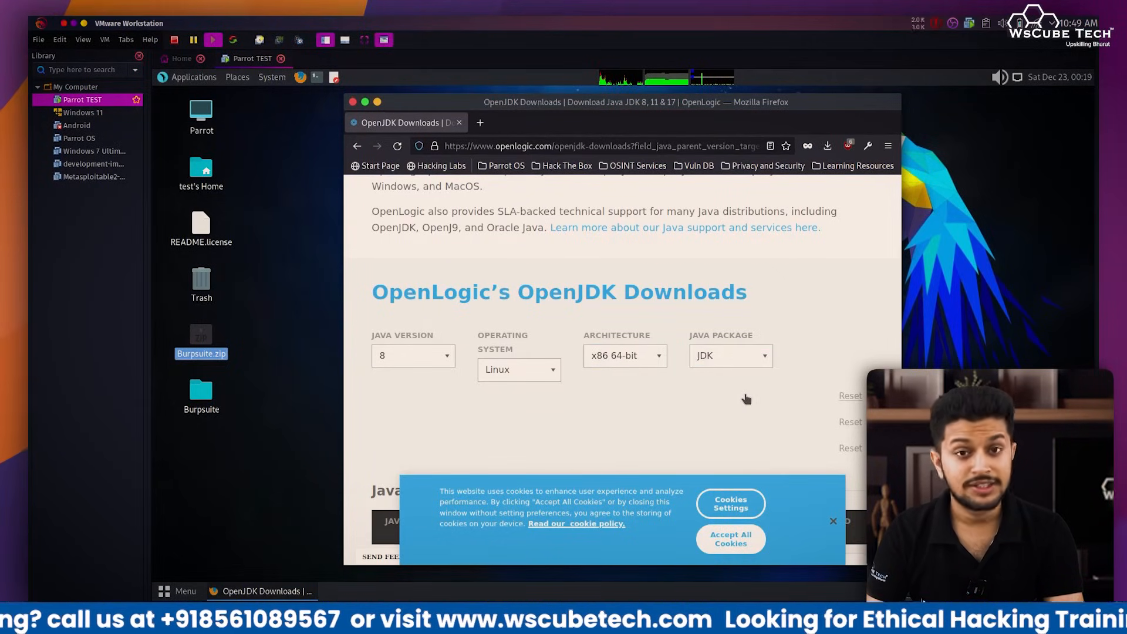
- Download the .deb package of Java 8u392-b08 and save it to the Desktop folder
{"action": "scroll", "coordinate": [745, 399], "scroll_direction": "down", "scroll_amount": 4}
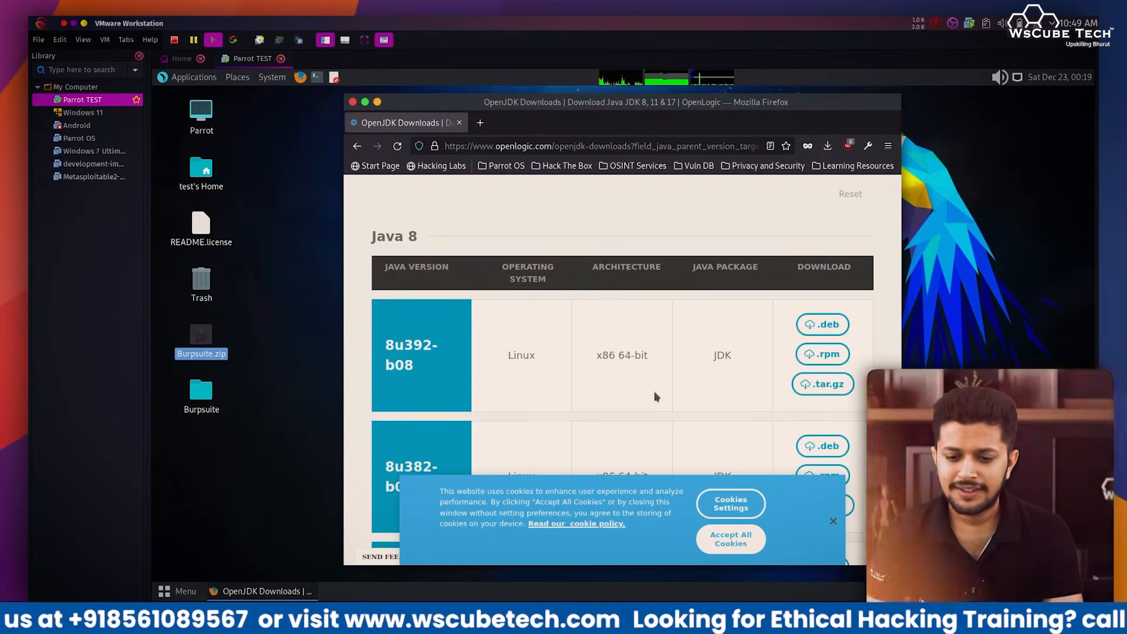
{"action": "left_click", "coordinate": [816, 328]}
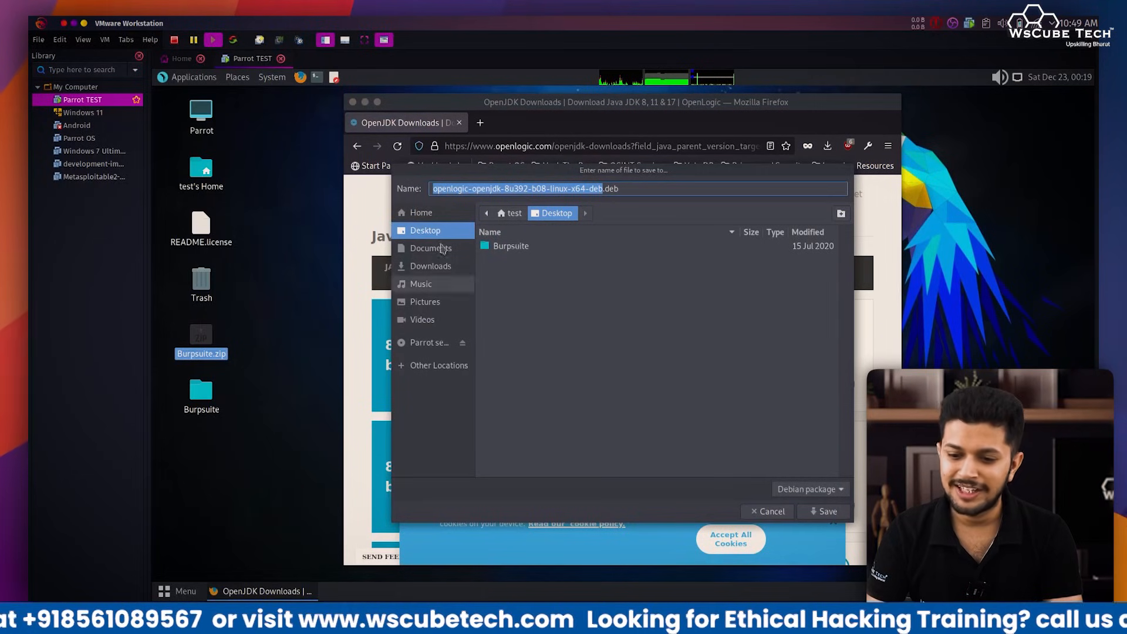
{"action": "left_click", "coordinate": [824, 512]}
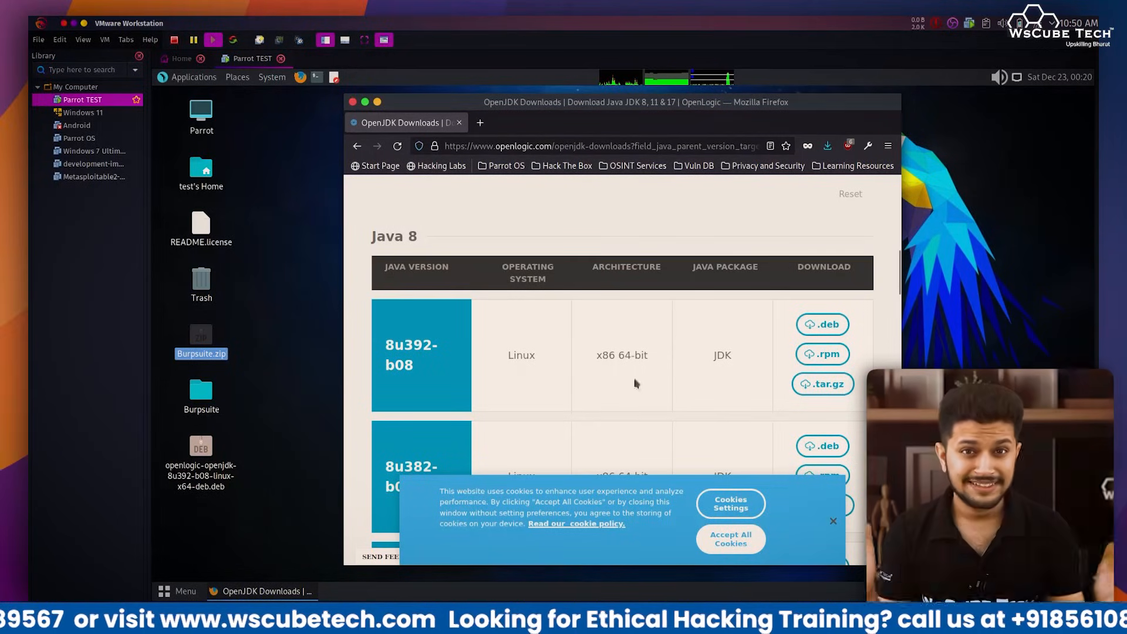
- Close the OpenJDK Downloads page, leaving a blank tab, and minimize the browser to reveal the desktop
{"action": "left_click", "coordinate": [281, 441]}
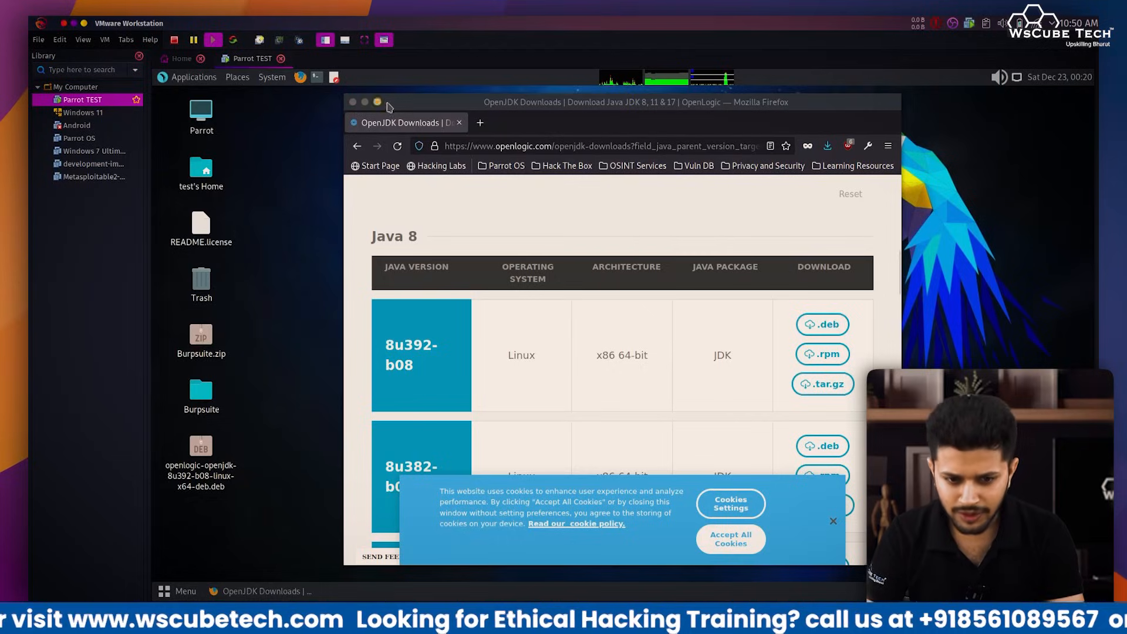
{"action": "left_click", "coordinate": [460, 123]}
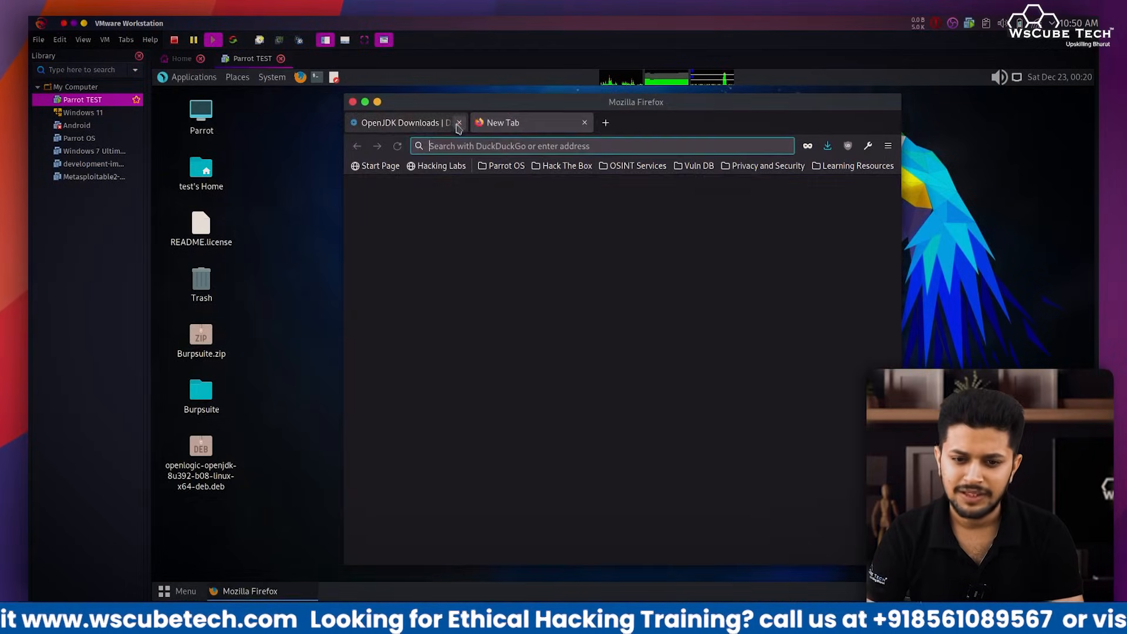
{"action": "left_click", "coordinate": [378, 102]}
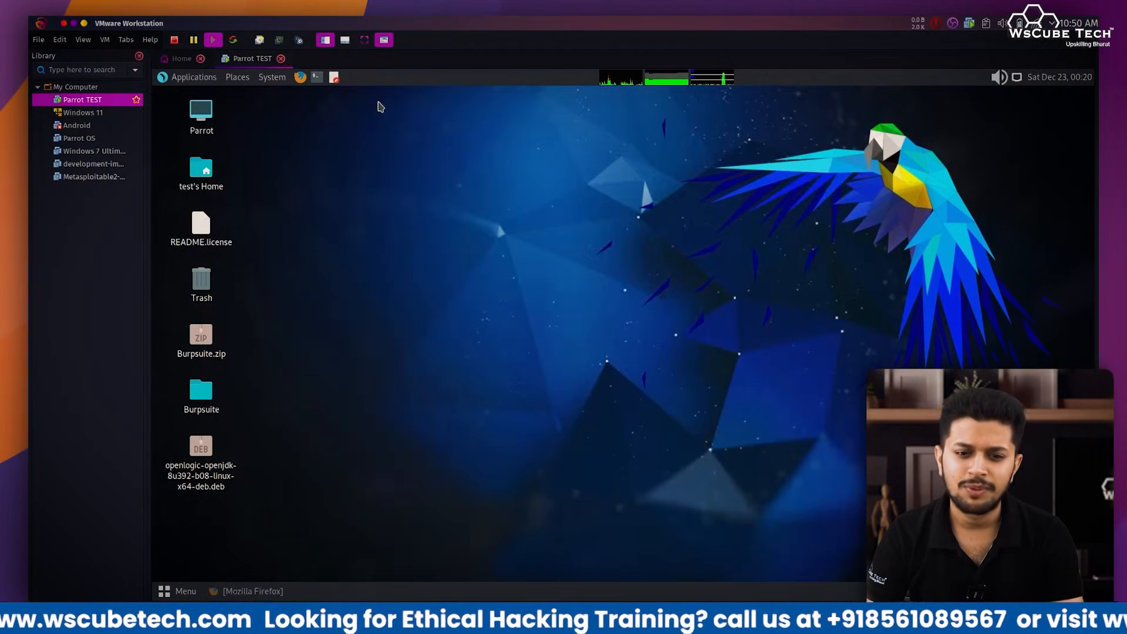
- Open a terminal in the Desktop folder, enlarge its text and reposition its window beside the desktop icons
{"action": "right_click", "coordinate": [449, 271]}
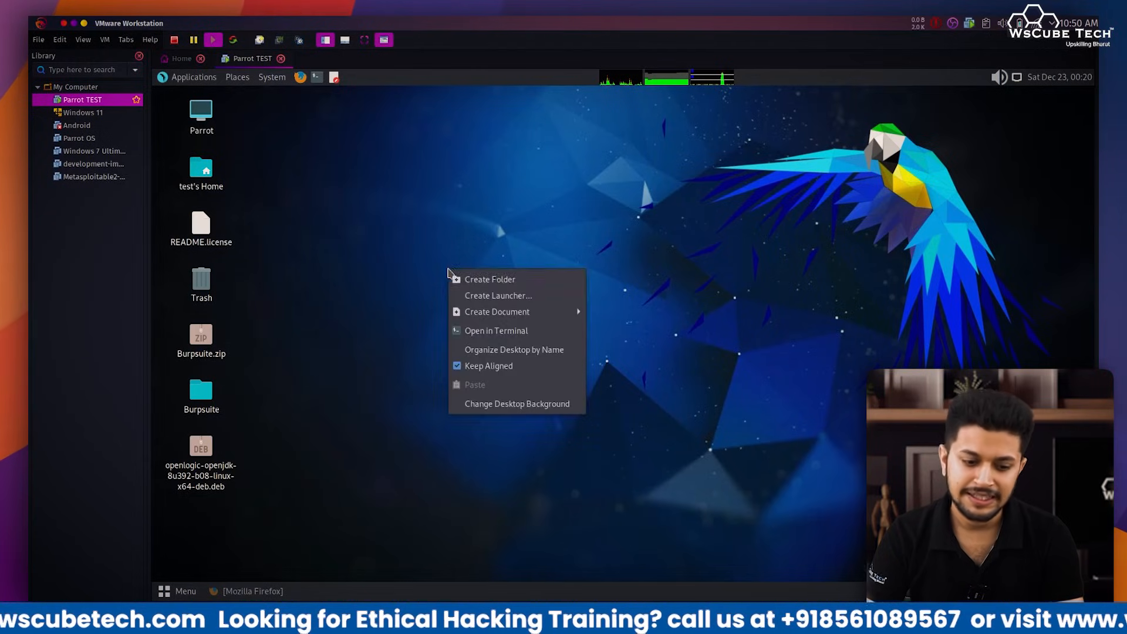
{"action": "left_click", "coordinate": [552, 332]}
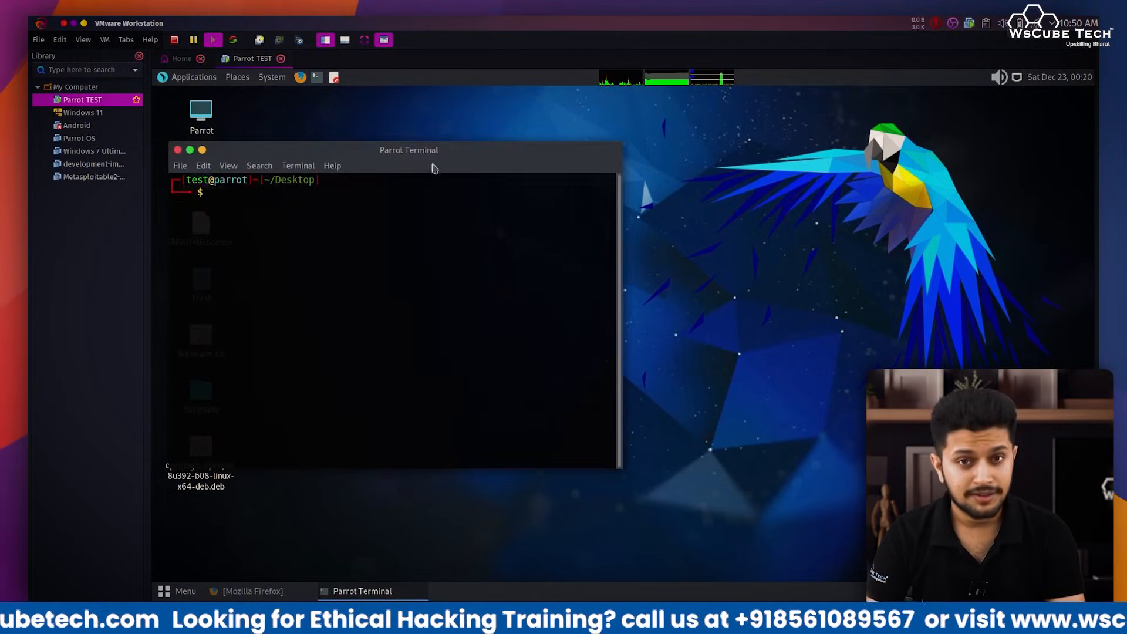
{"action": "left_click_drag", "start_coordinate": [428, 157], "coordinate": [620, 184]}
{"action": "key", "text": "ctrl+plus"}
{"action": "key", "text": "ctrl+plus"}
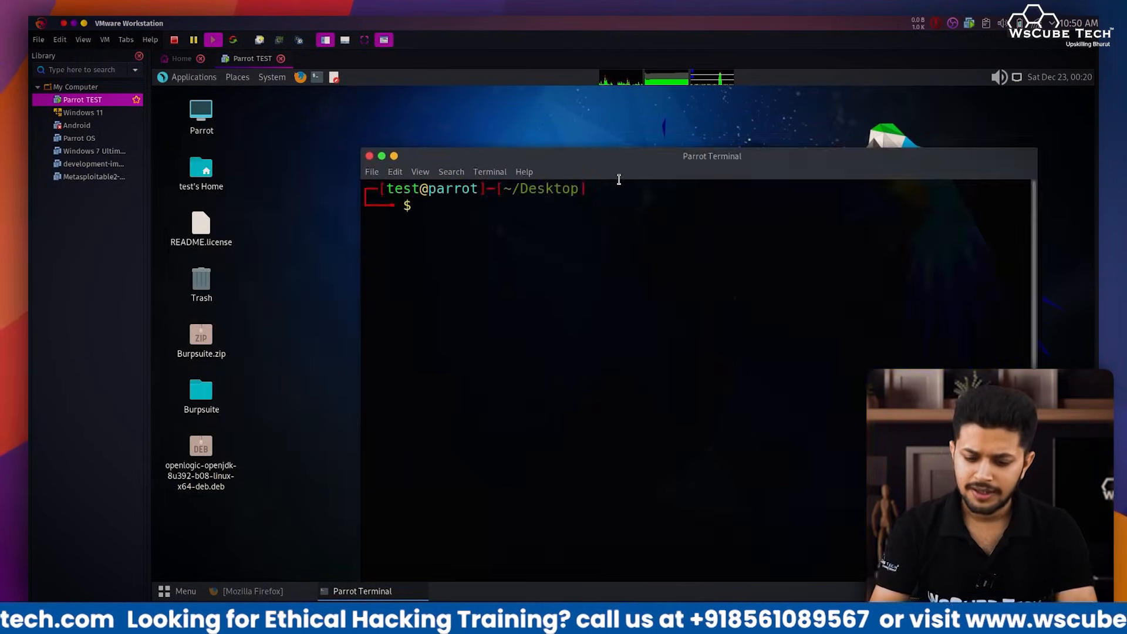
{"action": "left_click_drag", "start_coordinate": [736, 170], "coordinate": [693, 143]}
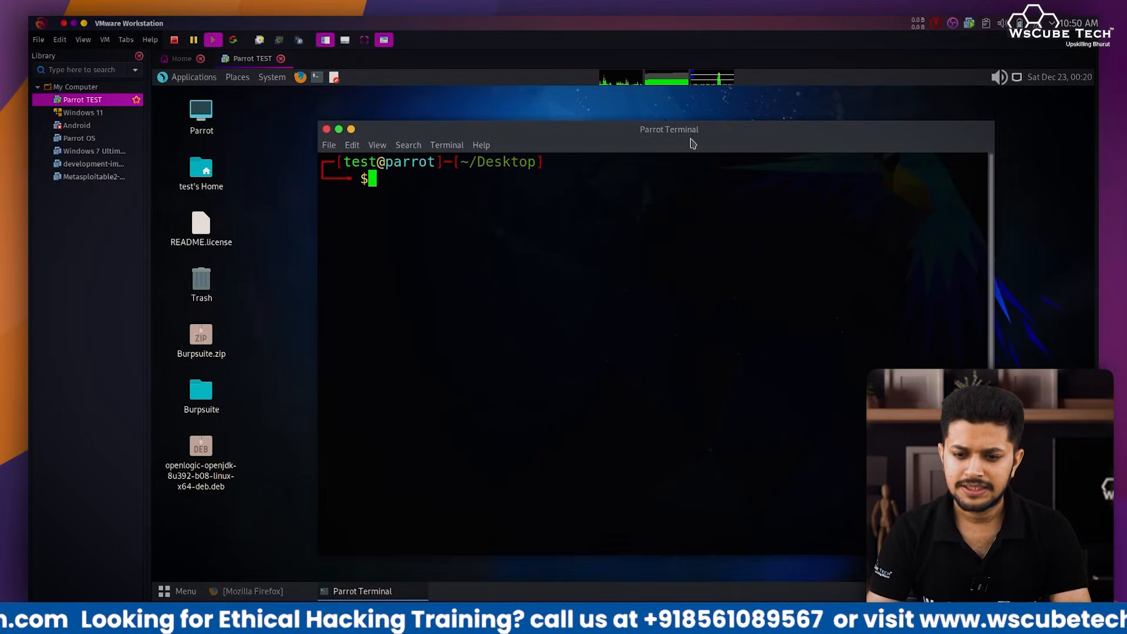
- Make the OpenJDK package executable with chmod +x openlogic-openjdk-8u392-b08-linux-x64-deb.deb
{"action": "type", "text": "ch"}
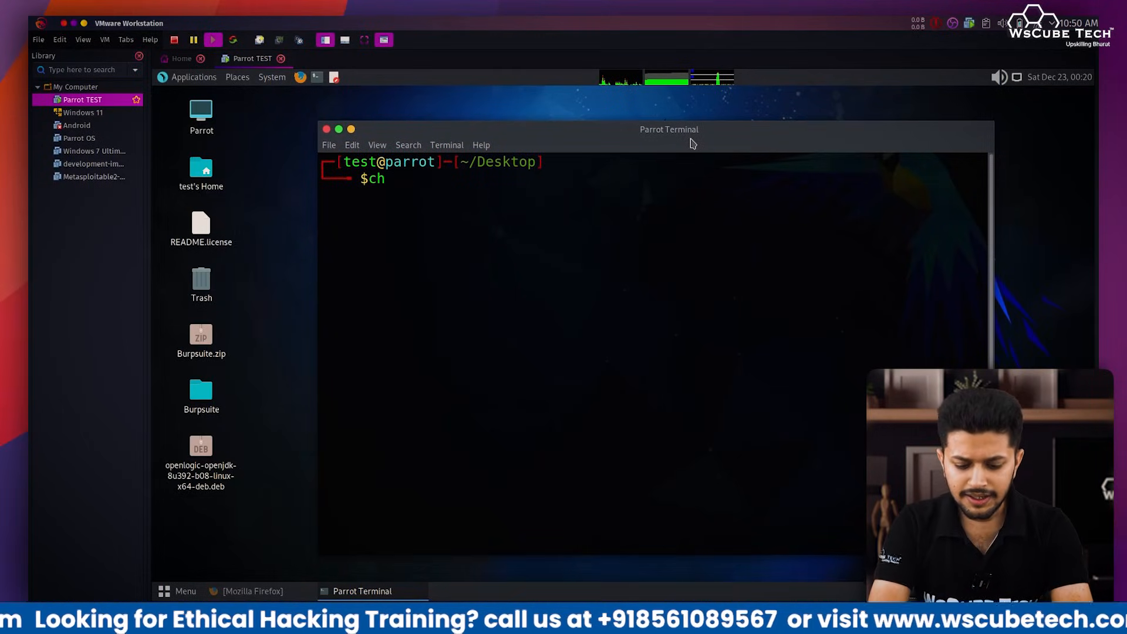
{"action": "type", "text": "mod "}
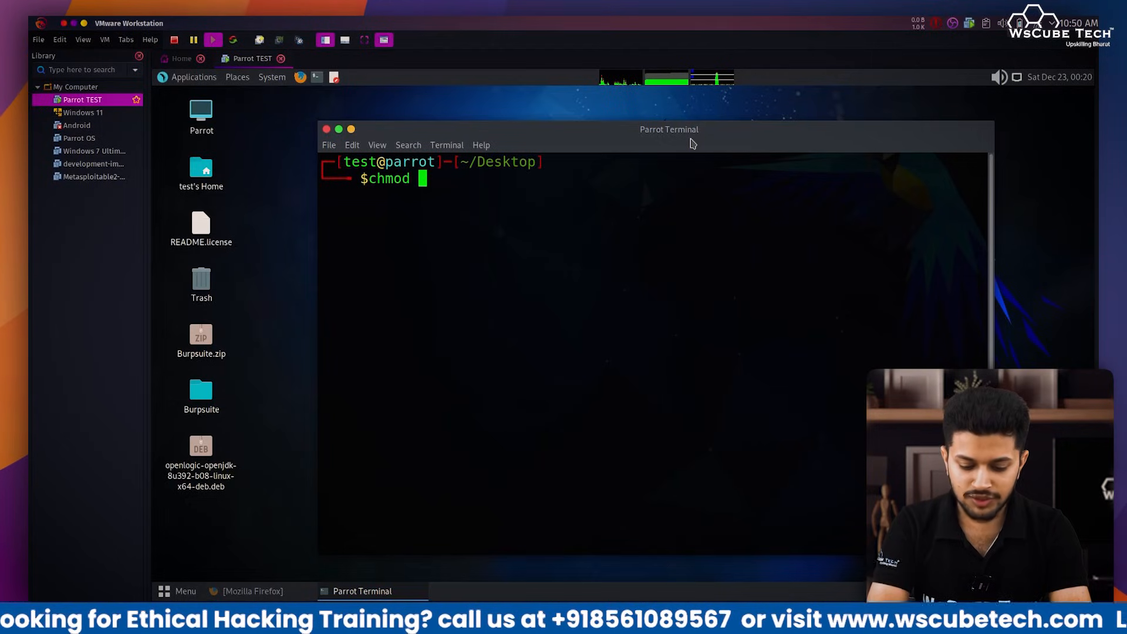
{"action": "type", "text": "="}
{"action": "key", "text": "BackSpace"}
{"action": "type", "text": "+"}
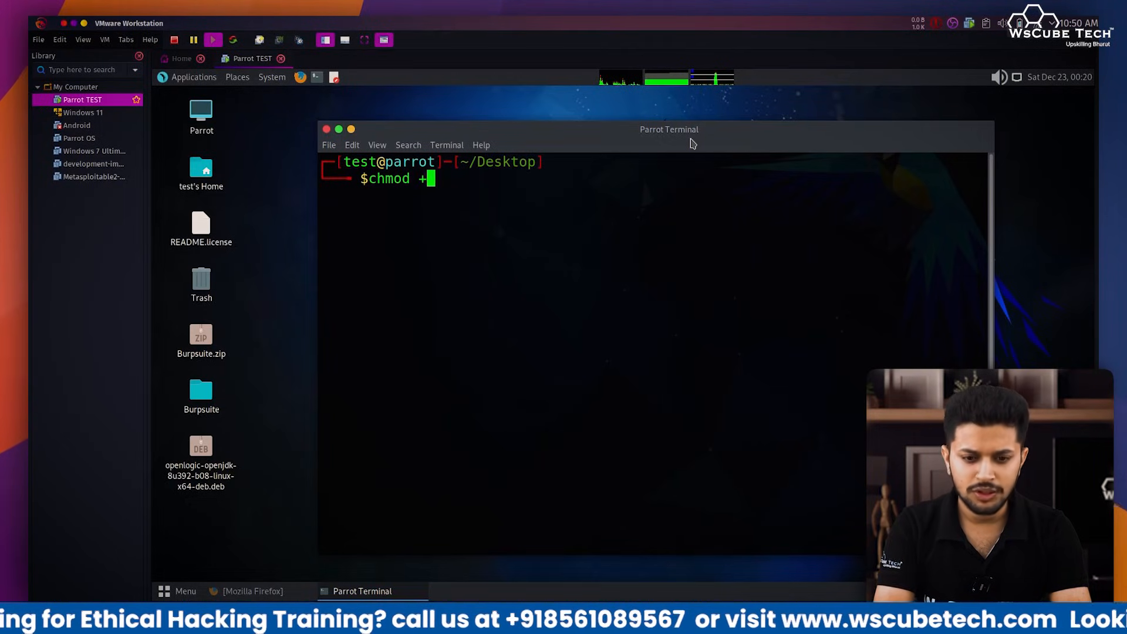
{"action": "type", "text": "x op"}
{"action": "key", "text": "Tab"}
{"action": "key", "text": "Return"}
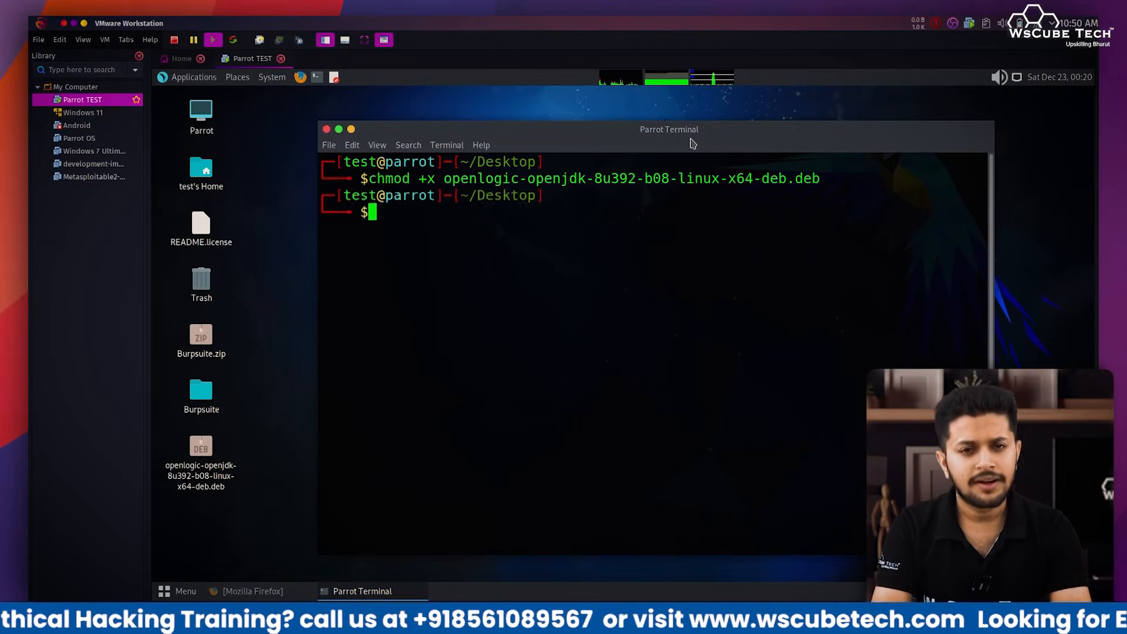
- Install openlogic-openjdk-8u392-b08-linux-x64-deb.deb with sudo dpkg -i, entering the sudo password, and clear the terminal
{"action": "type", "text": "sudo "}
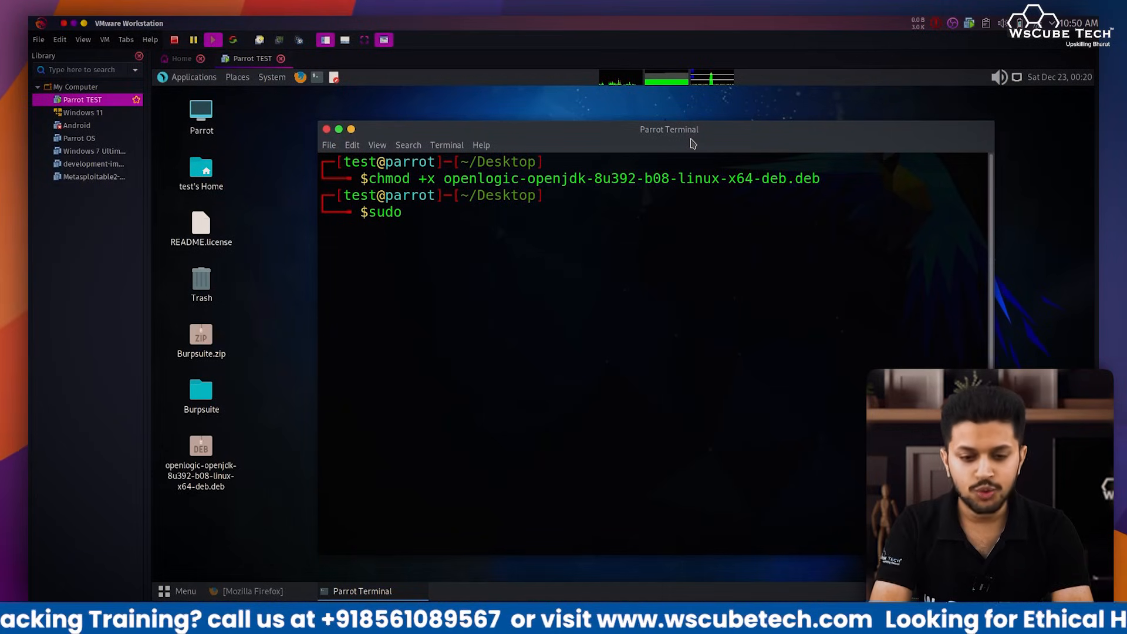
{"action": "type", "text": "dp"}
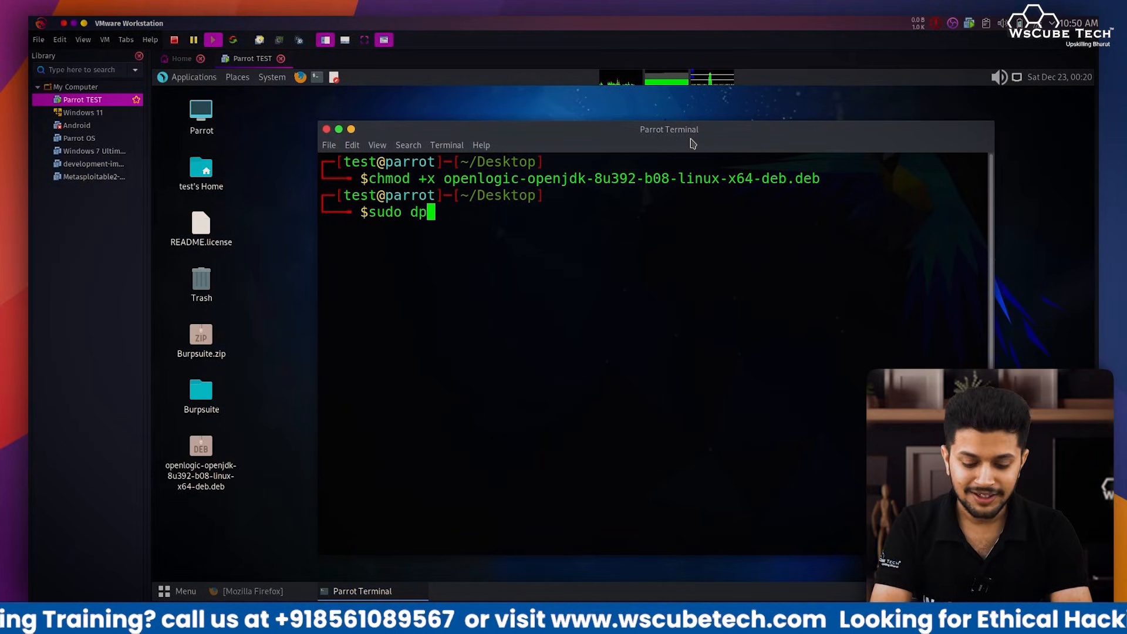
{"action": "type", "text": "kg -i "}
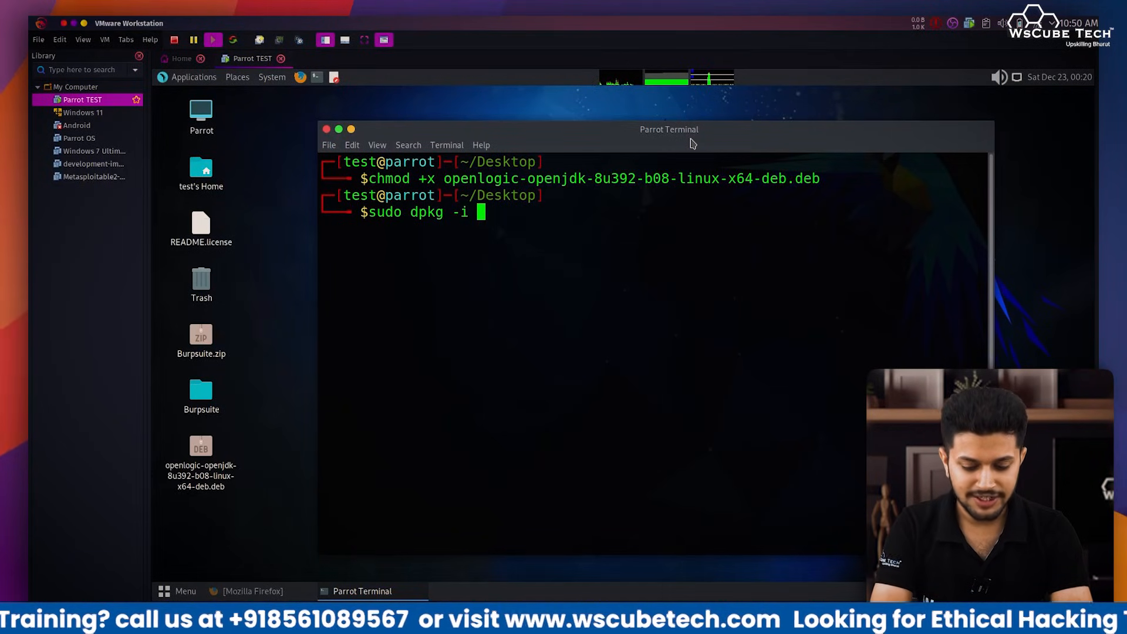
{"action": "type", "text": "op"}
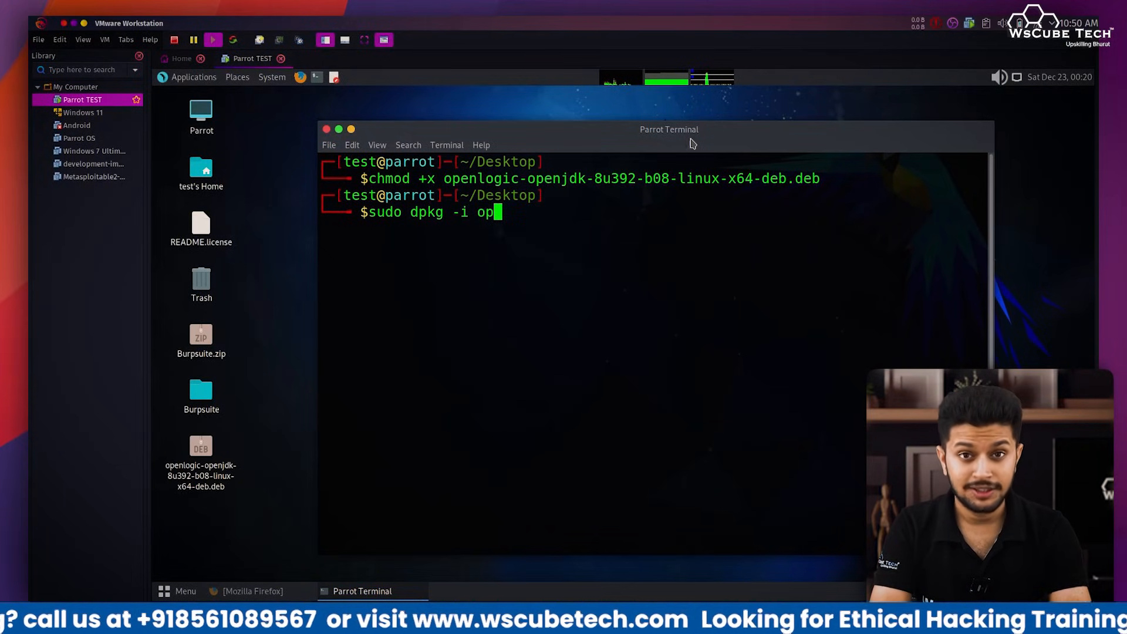
{"action": "key", "text": "Tab"}
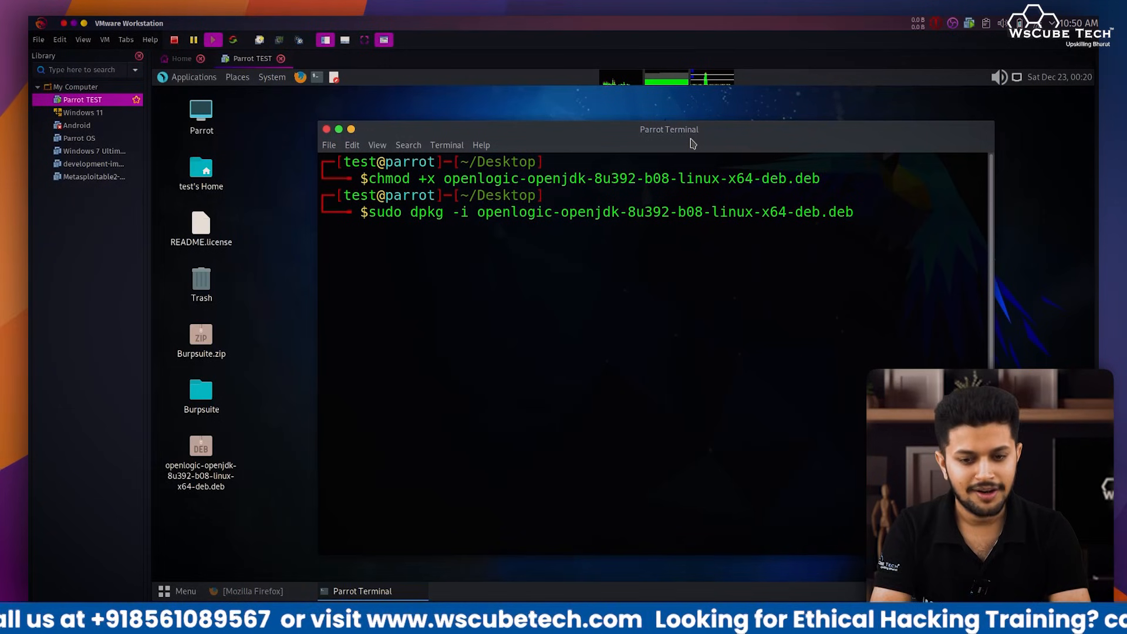
{"action": "key", "text": "Return"}
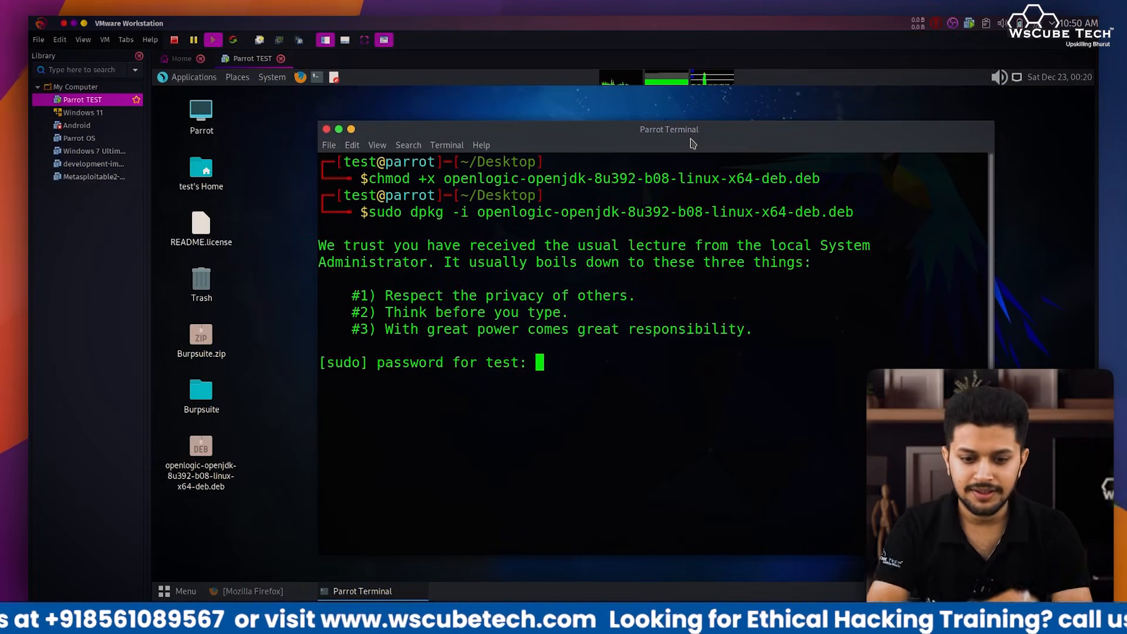
{"action": "key", "text": "Return"}
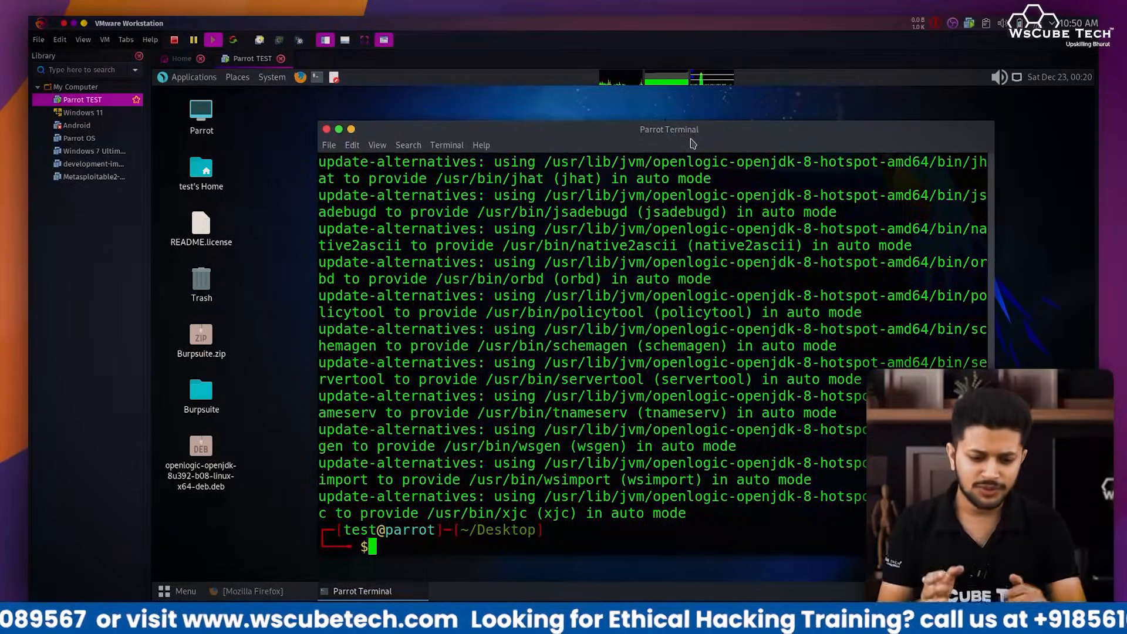
{"action": "key", "text": "ctrl+l"}
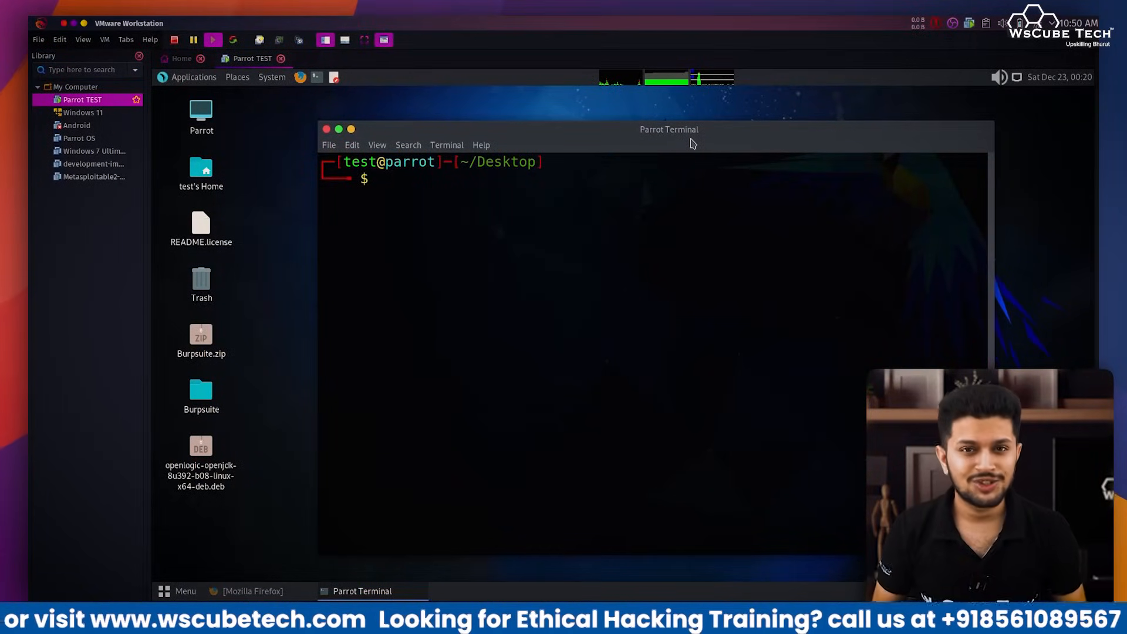
- Run sudo update-alternatives --config java to list the installed Java versions
{"action": "type", "text": "update"}
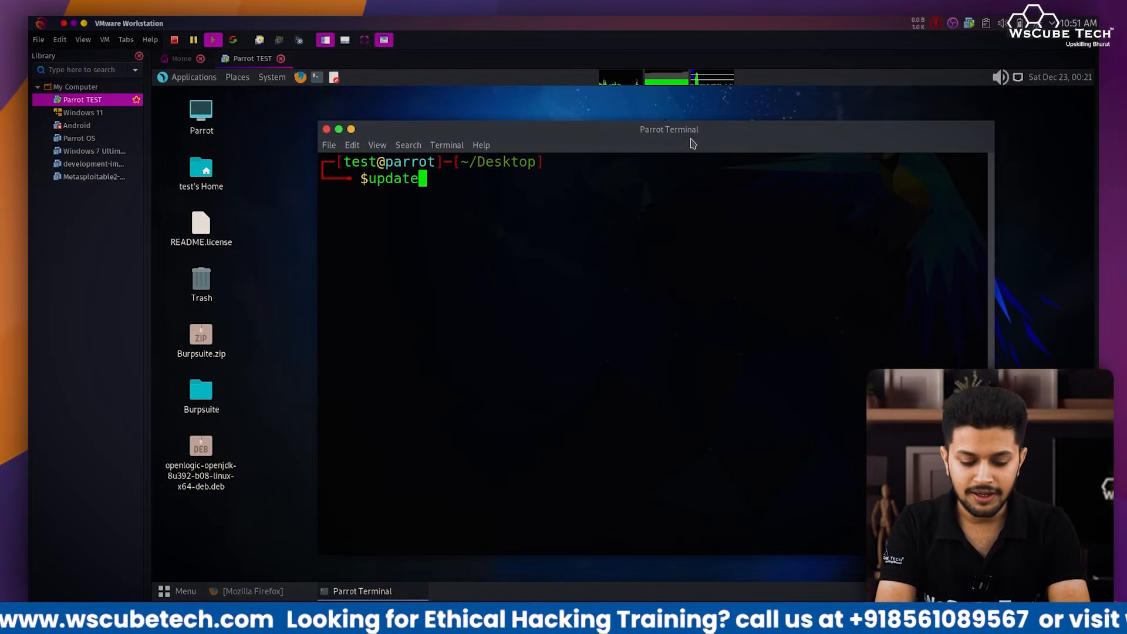
{"action": "type", "text": "-al"}
{"action": "key", "text": "Left"}
{"action": "key", "text": "Left"}
{"action": "key", "text": "Left"}
{"action": "key", "text": "Left"}
{"action": "key", "text": "Left"}
{"action": "key", "text": "Left"}
{"action": "key", "text": "Left"}
{"action": "key", "text": "Left"}
{"action": "key", "text": "Left"}
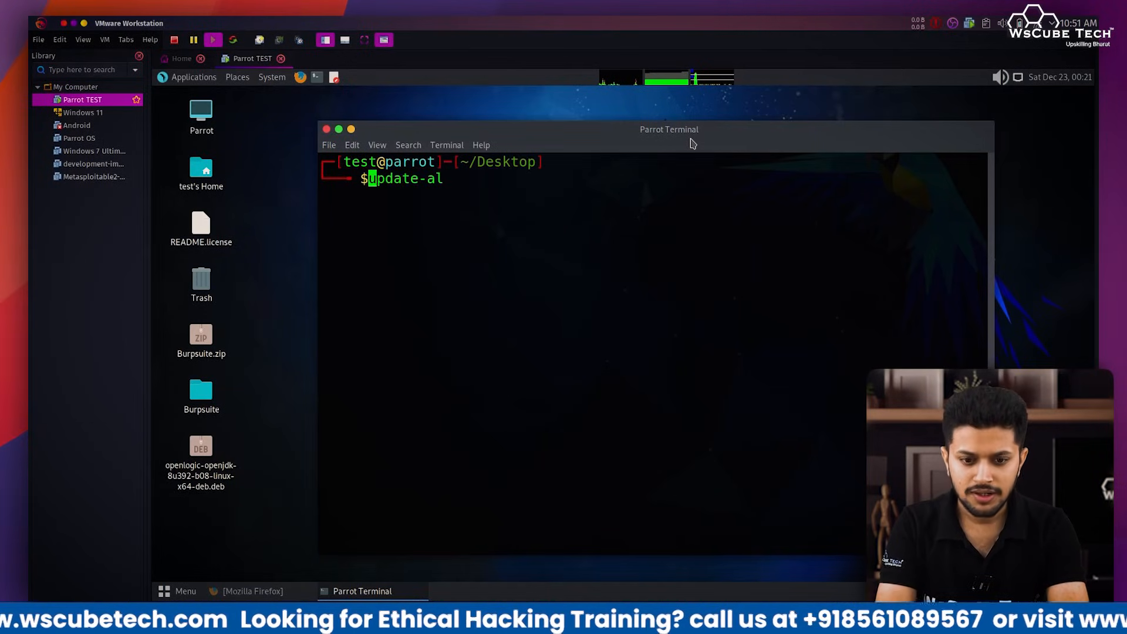
{"action": "type", "text": "sudo"}
{"action": "key", "text": "Right"}
{"action": "key", "text": "Right"}
{"action": "key", "text": "Right"}
{"action": "key", "text": "Right"}
{"action": "key", "text": "Right"}
{"action": "key", "text": "Right"}
{"action": "key", "text": "Right"}
{"action": "key", "text": "Right"}
{"action": "type", "text": "te"}
{"action": "key", "text": "Tab"}
{"action": "type", "text": "--congfi"}
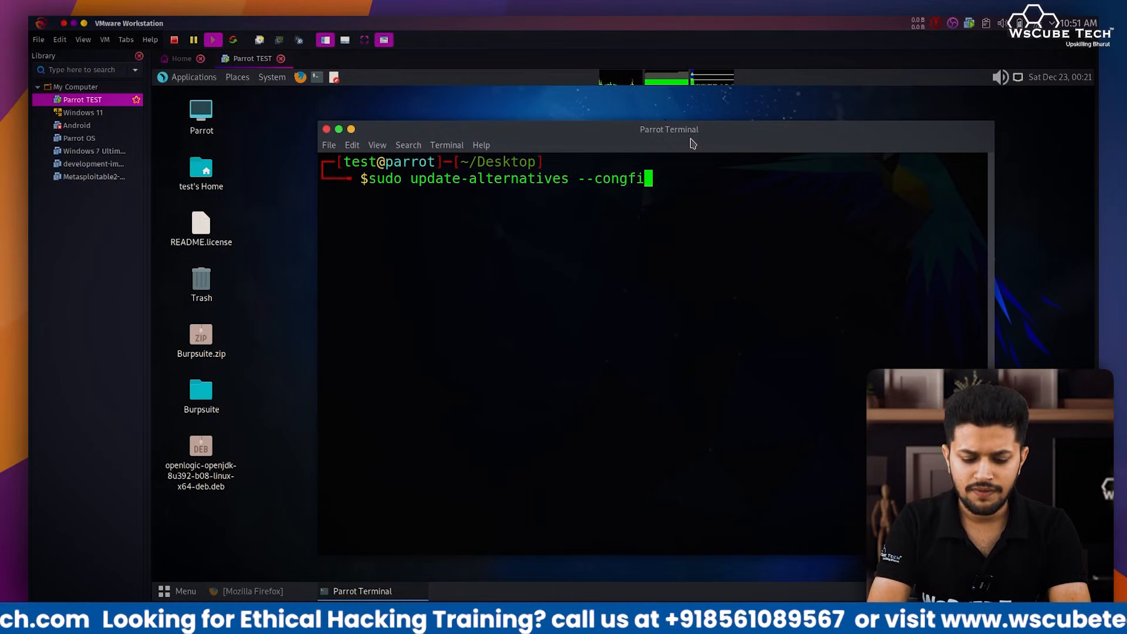
{"action": "key", "text": "BackSpace"}
{"action": "key", "text": "BackSpace"}
{"action": "key", "text": "BackSpace"}
{"action": "type", "text": "fig java"}
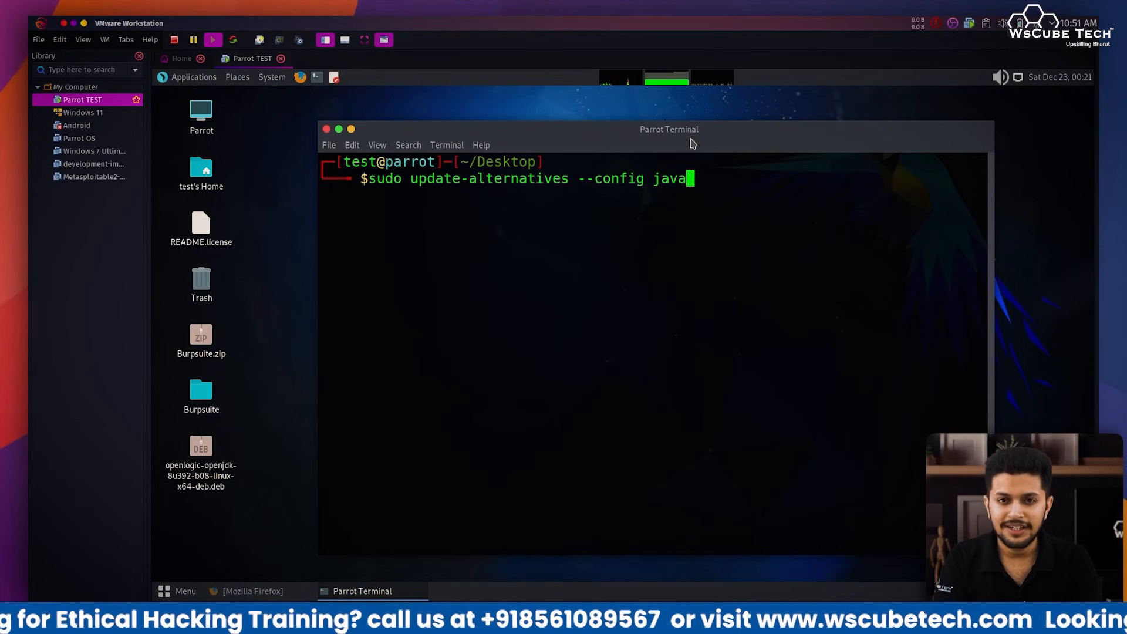
{"action": "key", "text": "Return"}
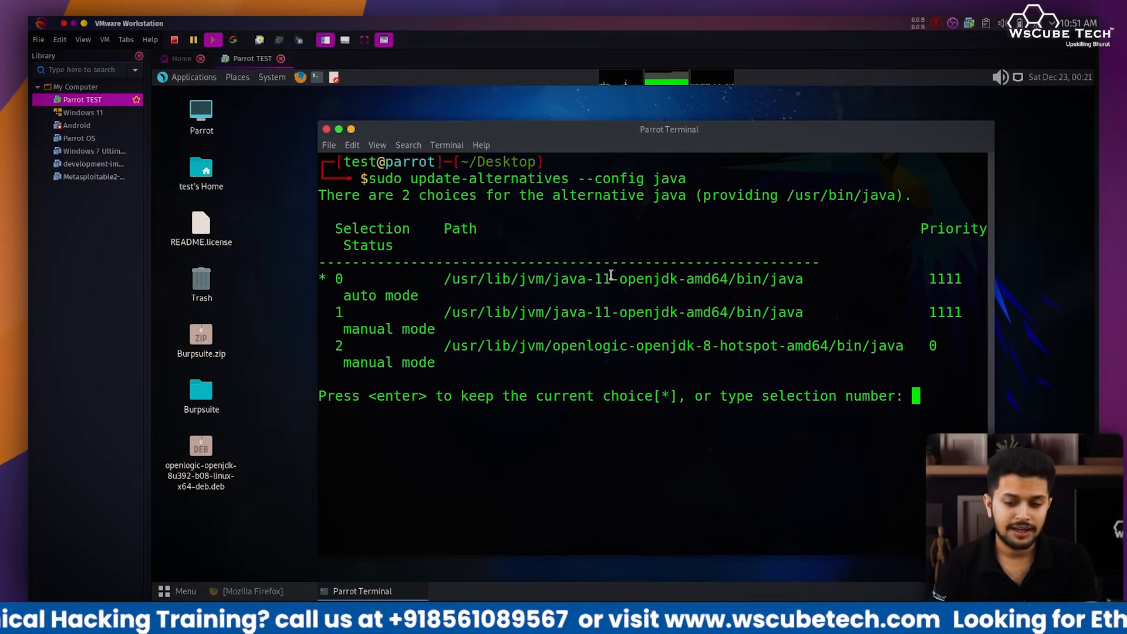
- Choose selection 2, openlogic-openjdk-8-hotspot-amd64, as the Java alternative and clear the terminal
{"action": "left_click_drag", "start_coordinate": [667, 350], "coordinate": [751, 346]}
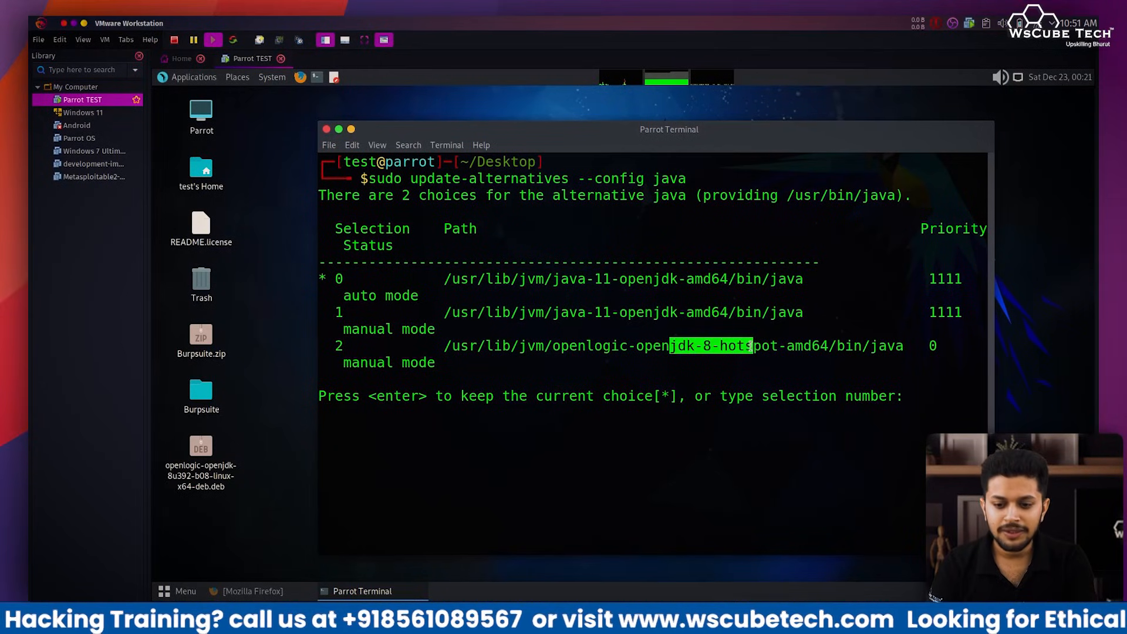
{"action": "left_click_drag", "start_coordinate": [345, 343], "coordinate": [317, 347]}
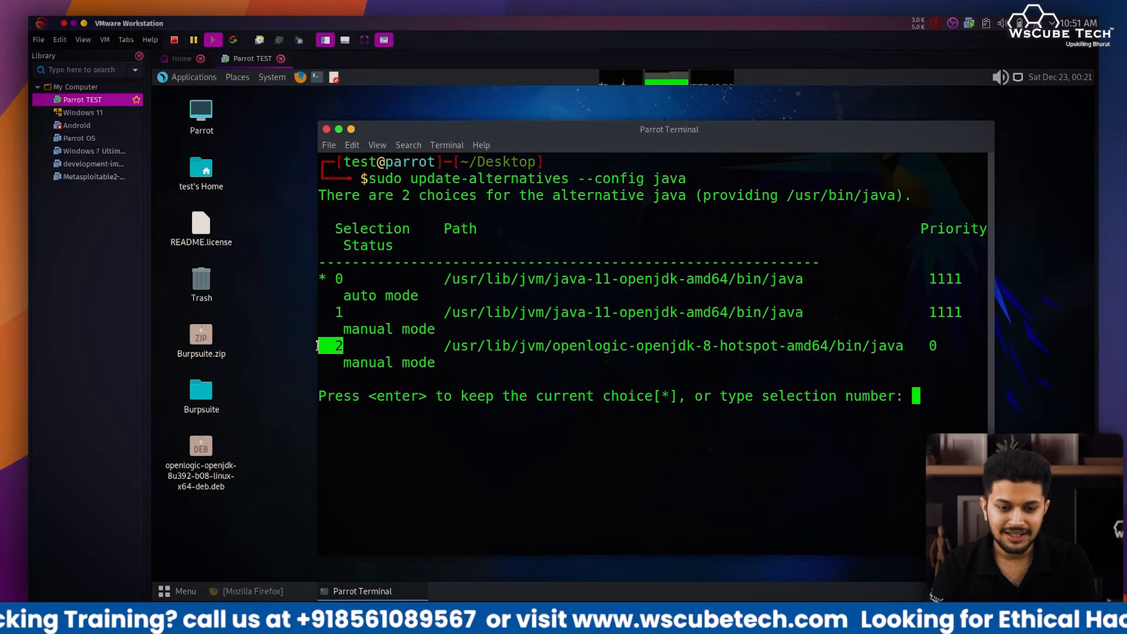
{"action": "left_click", "coordinate": [887, 393]}
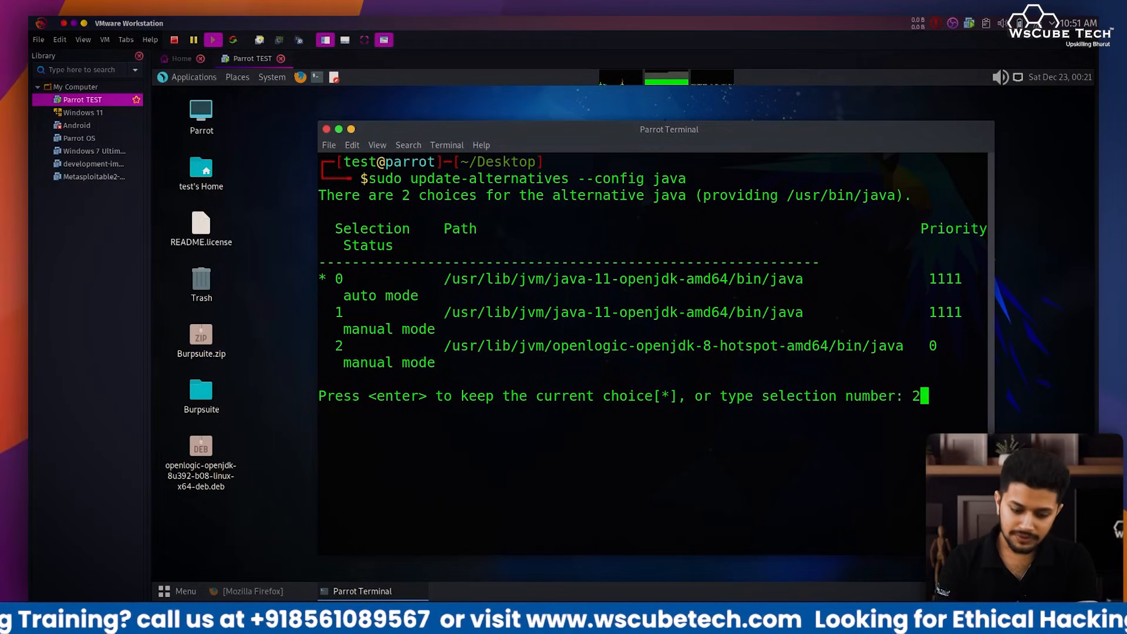
{"action": "type", "text": "2"}
{"action": "key", "text": "Return"}
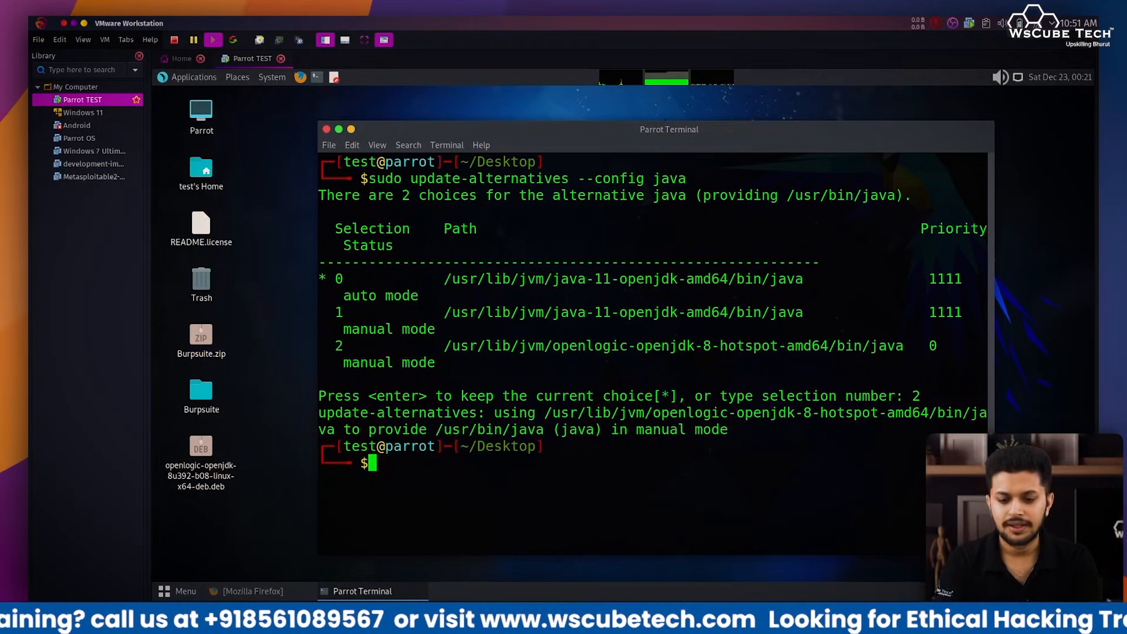
{"action": "key", "text": "ctrl+l"}
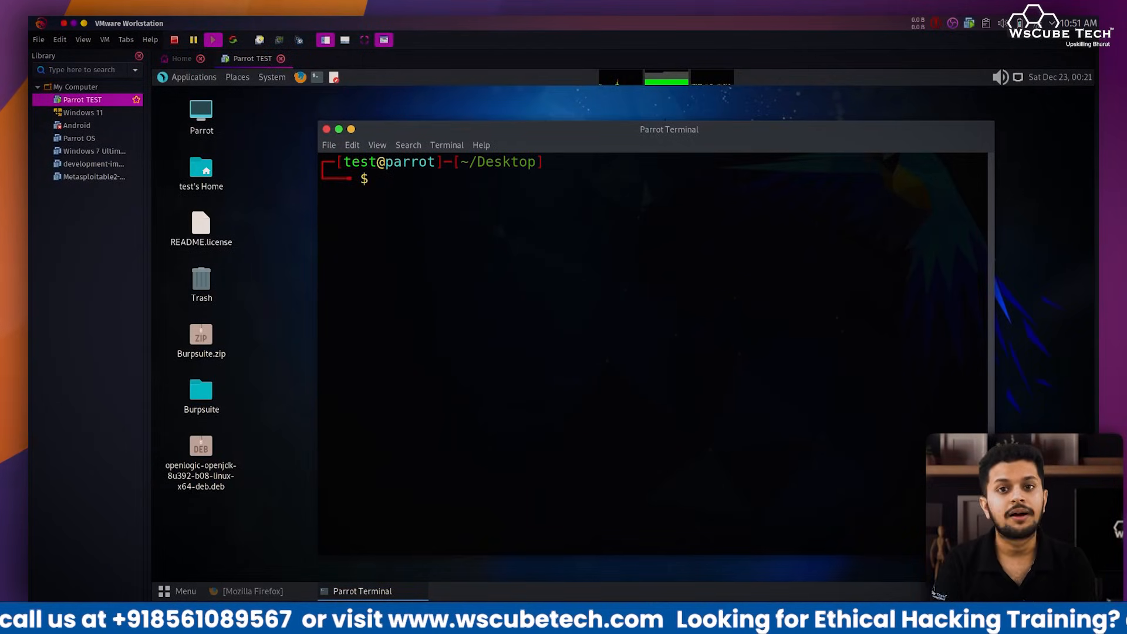
- Change into the Burpsuite/ folder and list its files with ls
{"action": "type", "text": "cd Bi"}
{"action": "key", "text": "BackSpace"}
{"action": "type", "text": "us"}
{"action": "key", "text": "BackSpace"}
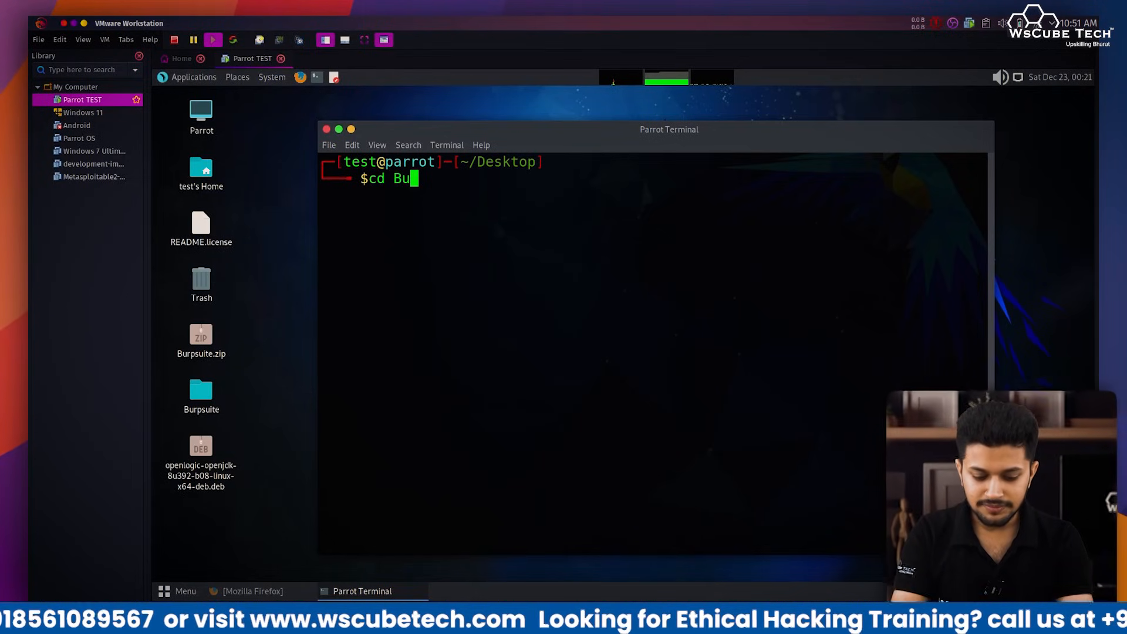
{"action": "key", "text": "Tab"}
{"action": "type", "text": "/"}
{"action": "key", "text": "Return"}
{"action": "type", "text": "ls"}
{"action": "key", "text": "Return"}
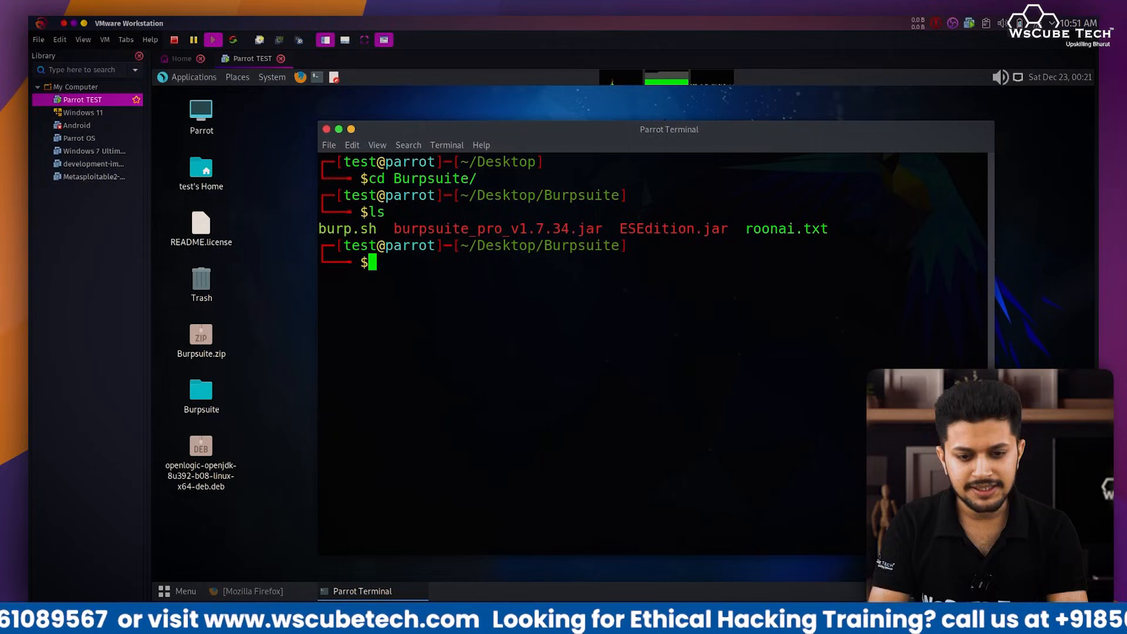
- Make all files in the Burpsuite folder executable with chmod +x *
{"action": "type", "text": "chomo"}
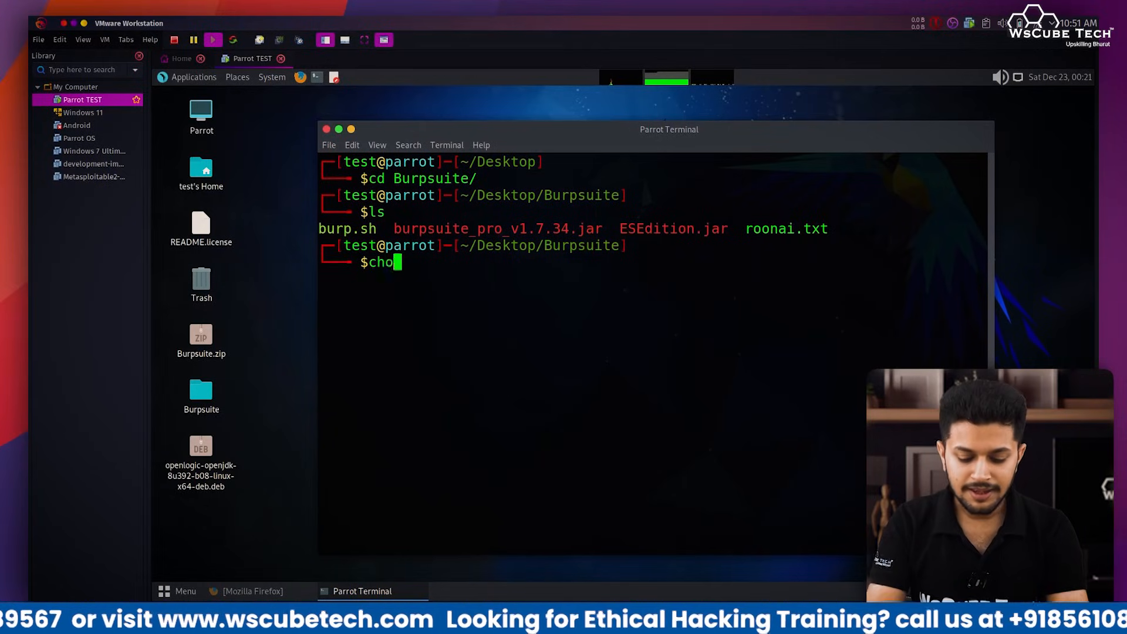
{"action": "key", "text": "BackSpace"}
{"action": "key", "text": "BackSpace"}
{"action": "key", "text": "BackSpace"}
{"action": "type", "text": "mod "}
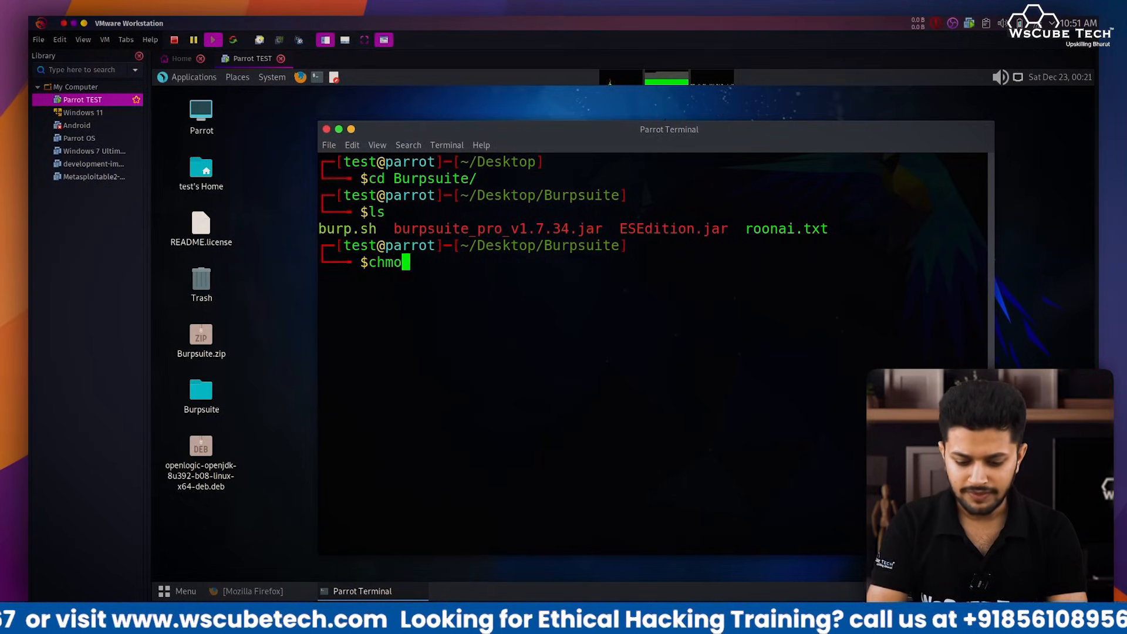
{"action": "type", "text": "+x &"}
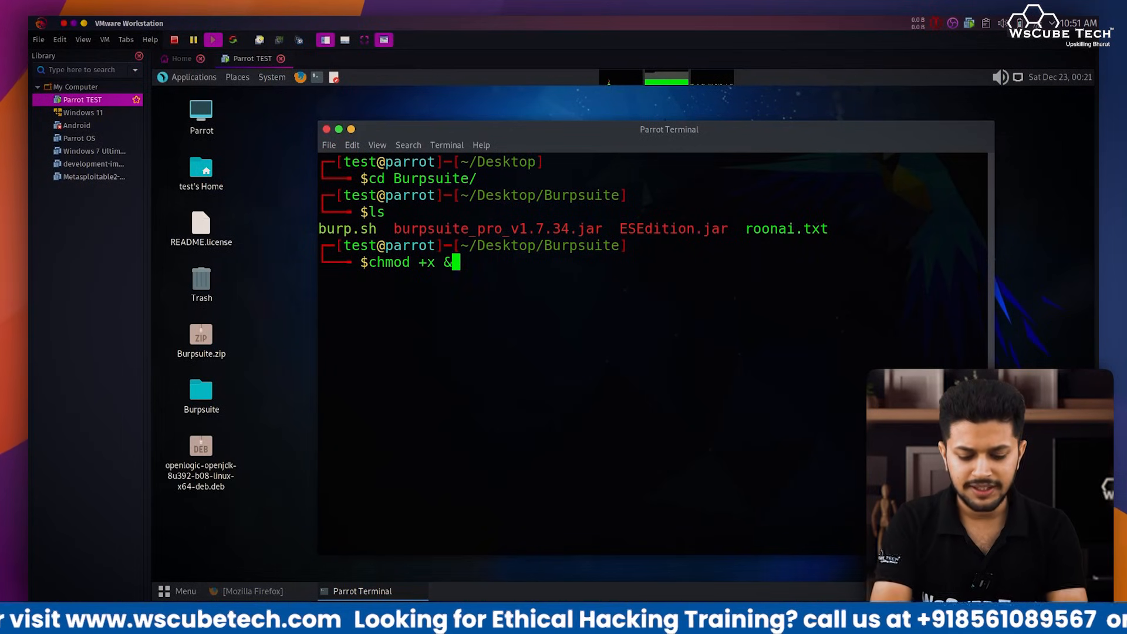
{"action": "type", "text": "*"}
{"action": "key", "text": "BackSpace"}
{"action": "key", "text": "BackSpace"}
{"action": "type", "text": "*"}
{"action": "key", "text": "Return"}
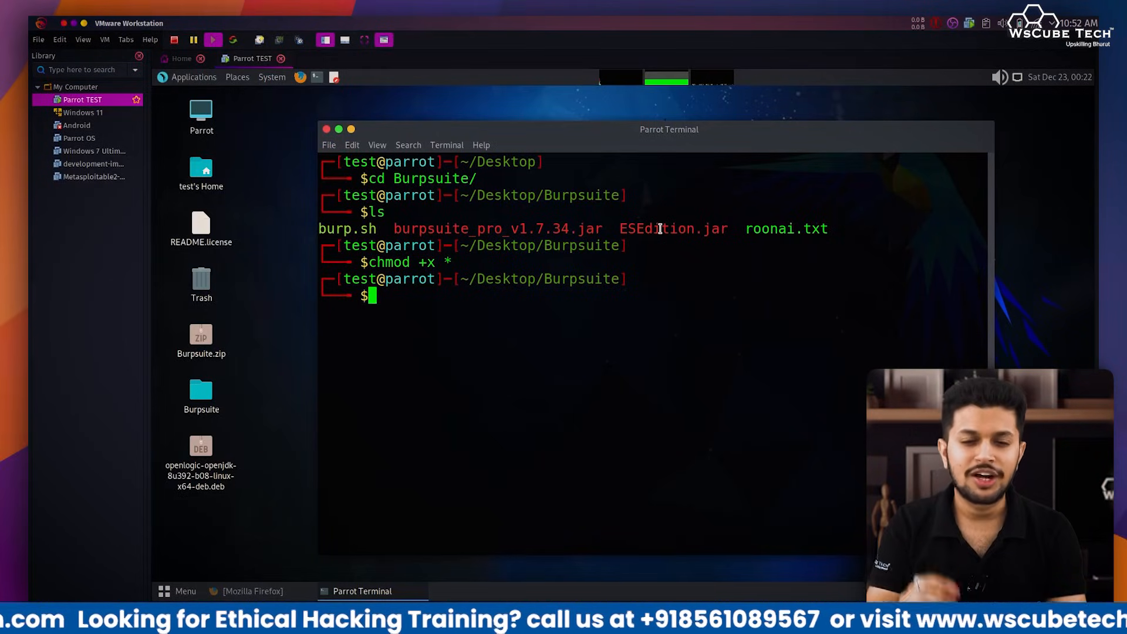
- Launch the loader with java -jar ESEdition.jar
{"action": "type", "text": "java"}
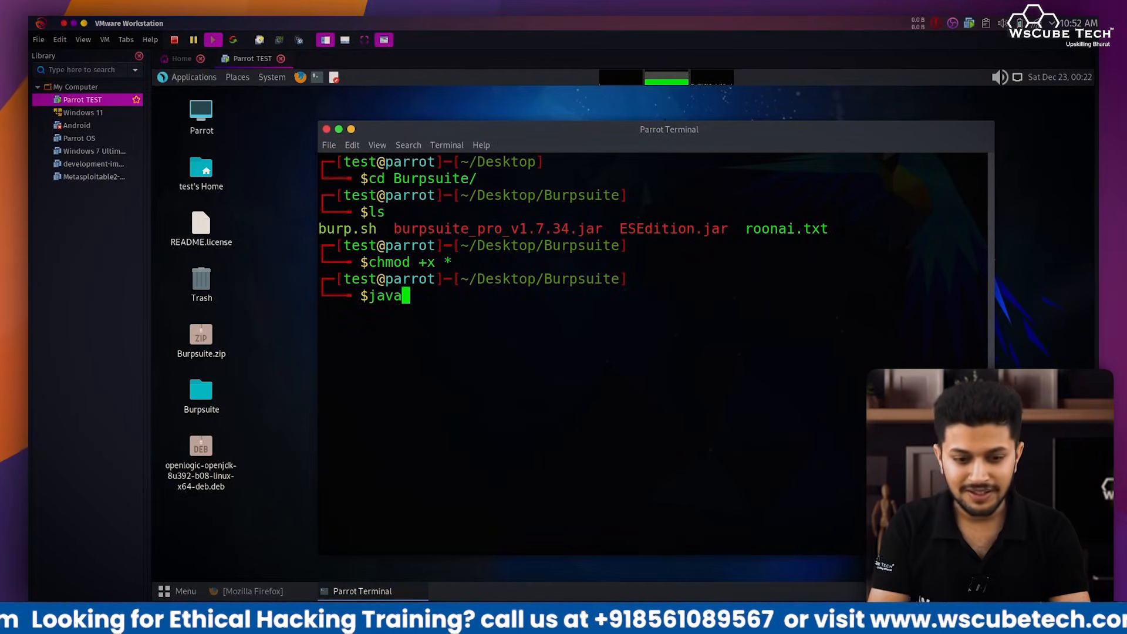
{"action": "type", "text": " -jar "}
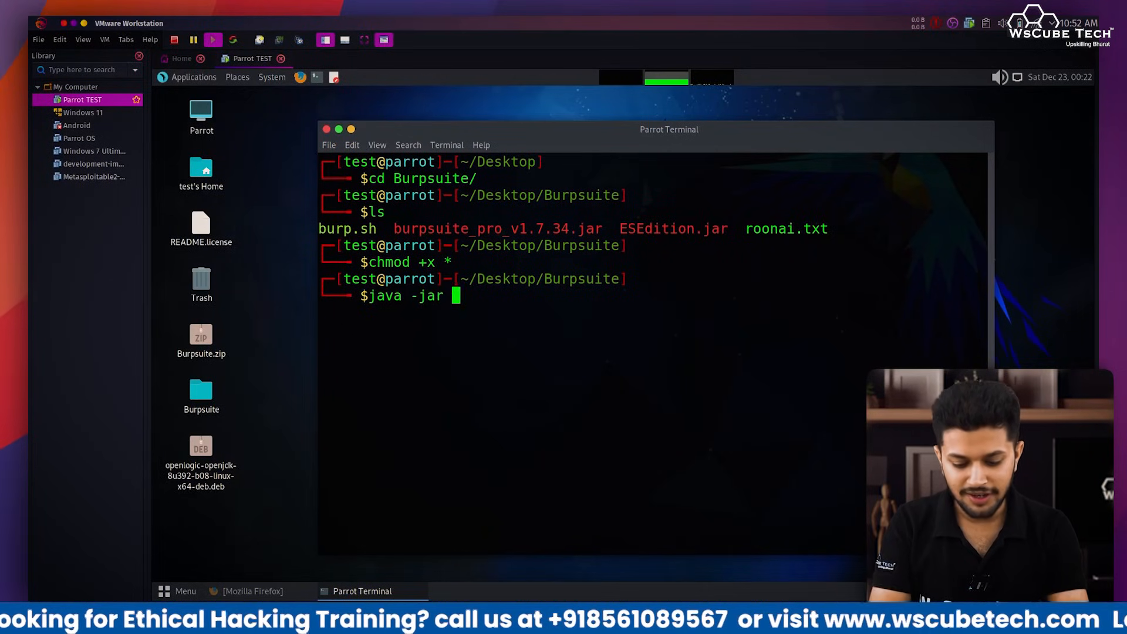
{"action": "type", "text": "E"}
{"action": "key", "text": "Tab"}
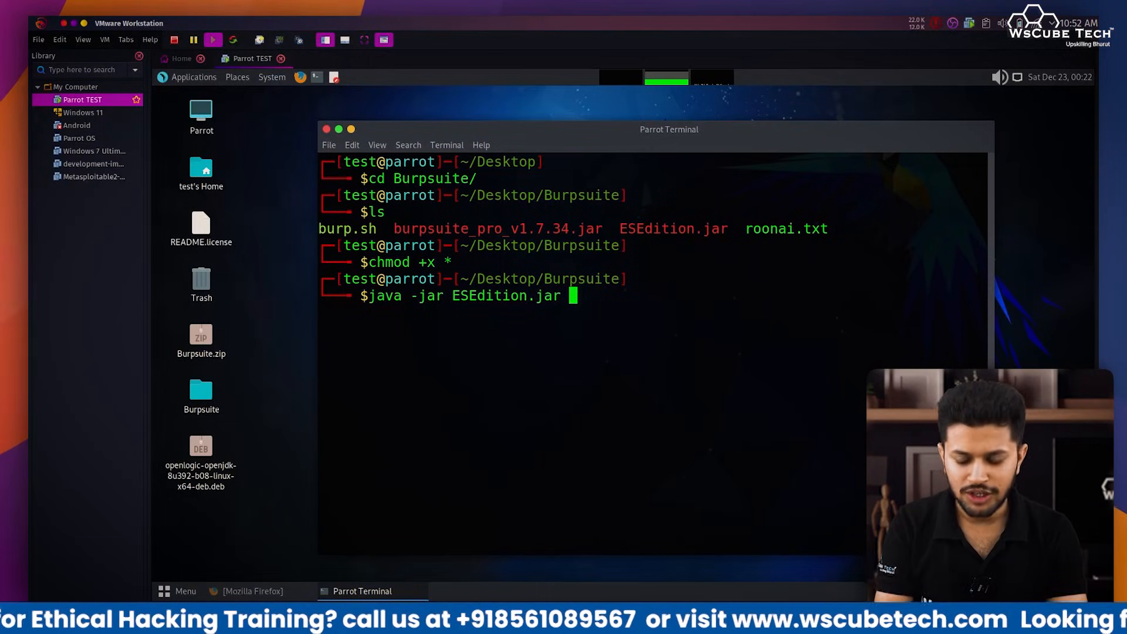
{"action": "key", "text": "Return"}
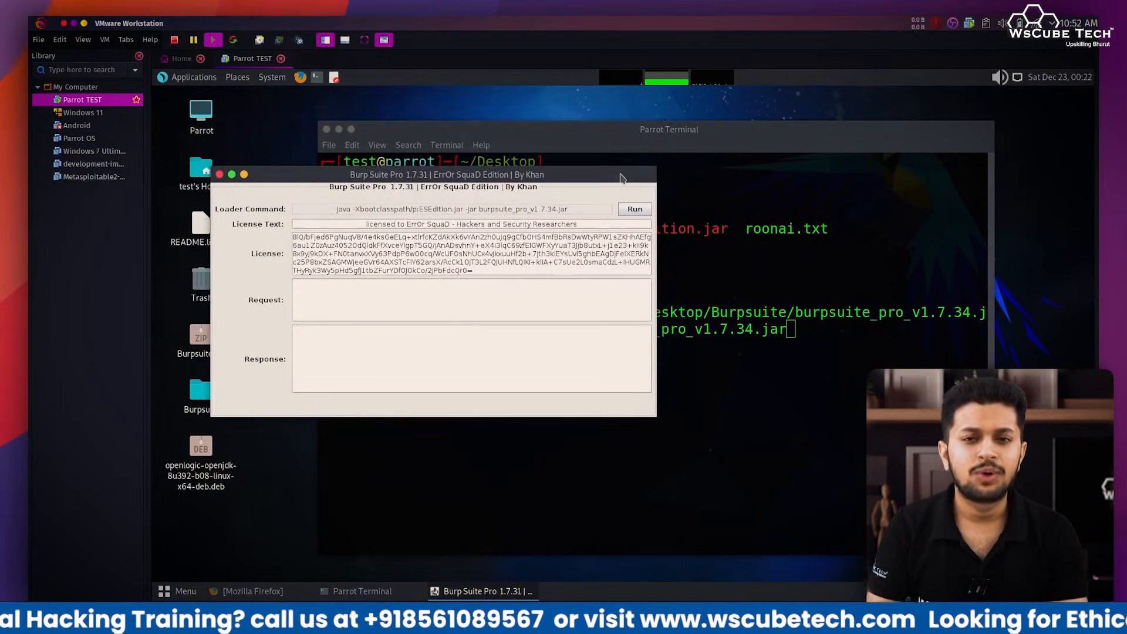
- Replace the licensee in the loader's License Text with the user's name, run Burp Suite Professional and dismiss the JRE version warning
{"action": "left_click_drag", "start_coordinate": [583, 226], "coordinate": [410, 224]}
{"action": "type", "text": "Ankur"}
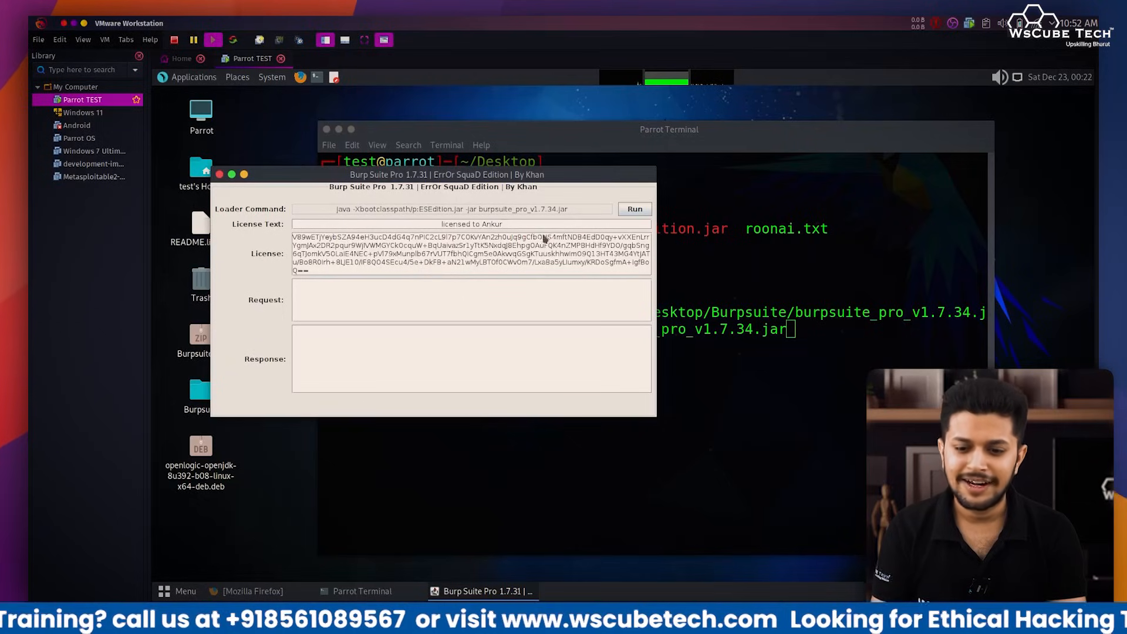
{"action": "left_click", "coordinate": [633, 212]}
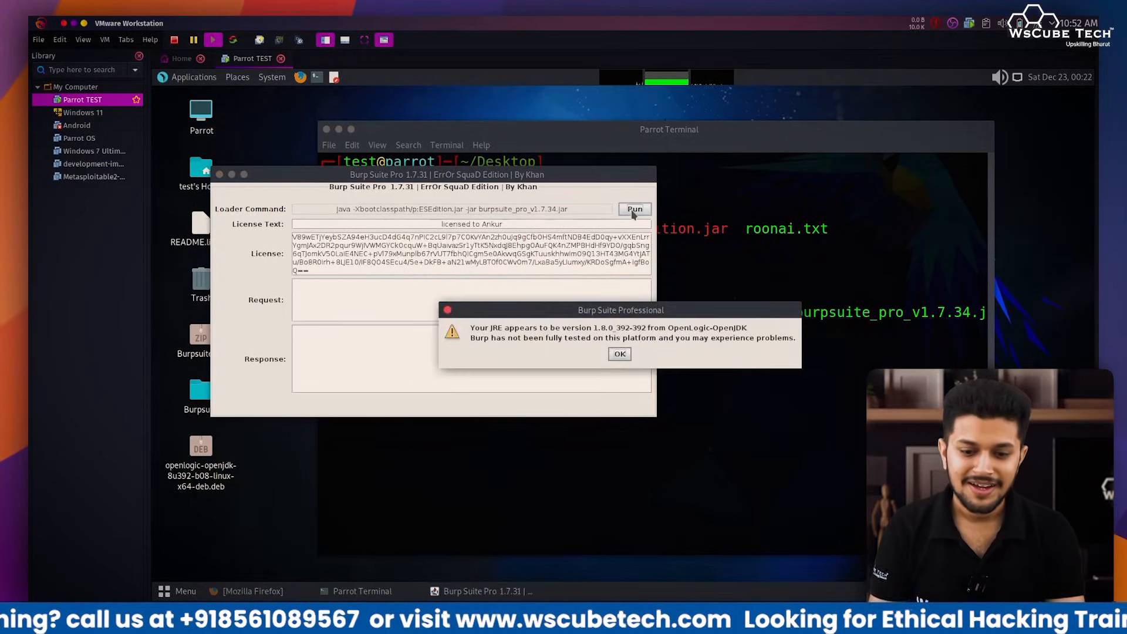
{"action": "left_click", "coordinate": [618, 354]}
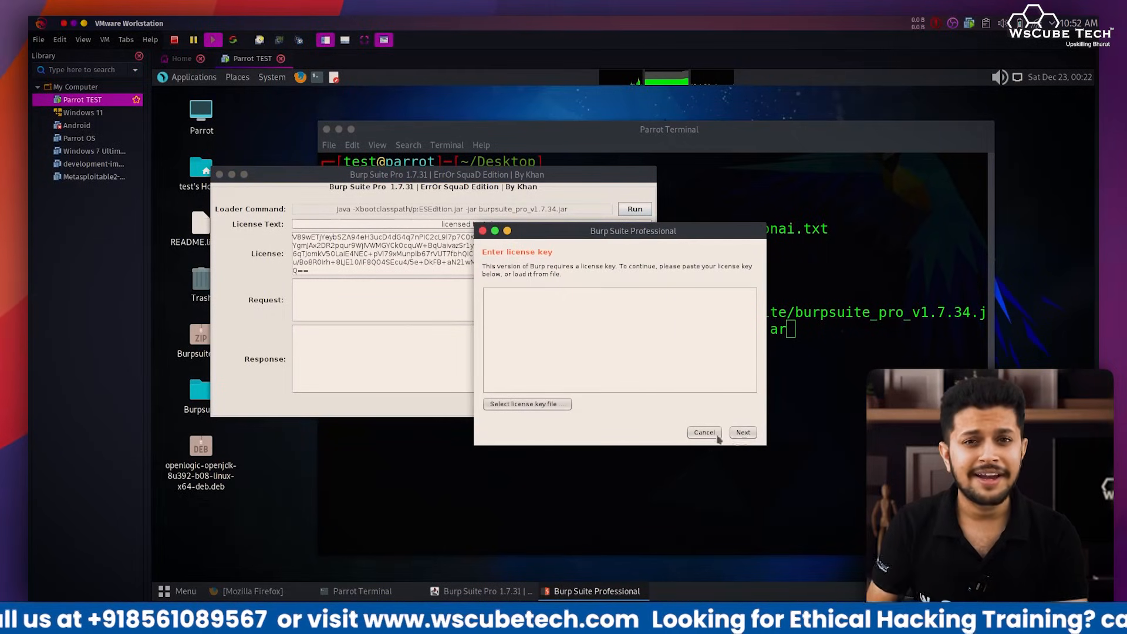
- Copy the loader's license key into Burp Suite Professional's license key field and proceed to manual activation
{"action": "left_click", "coordinate": [449, 259]}
{"action": "key", "text": "ctrl+a"}
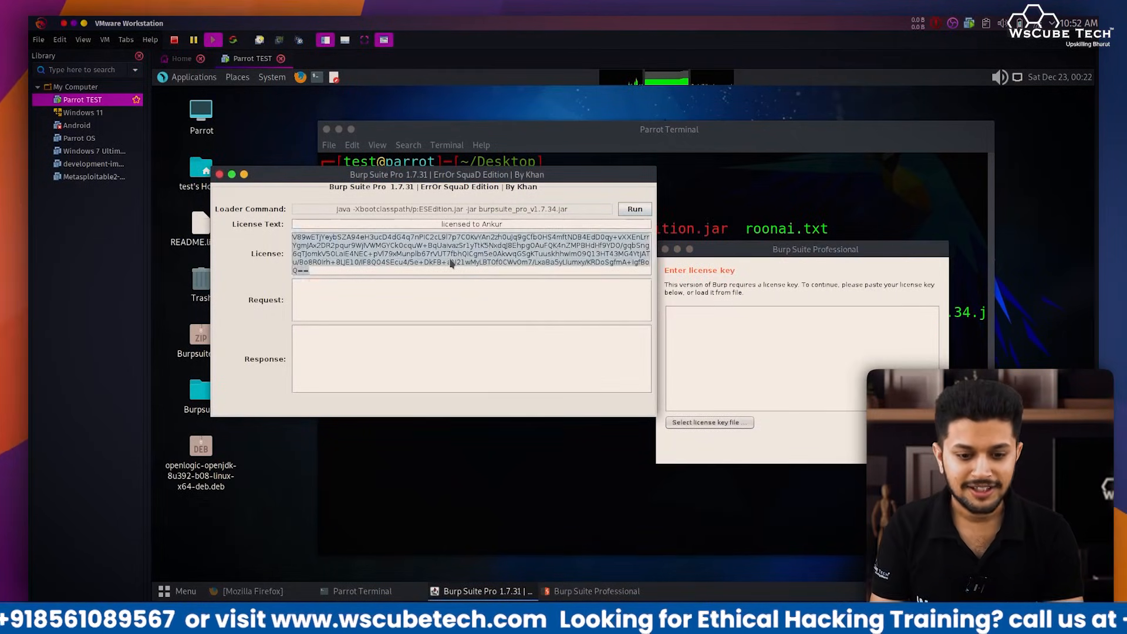
{"action": "key", "text": "ctrl+c"}
{"action": "left_click", "coordinate": [704, 346]}
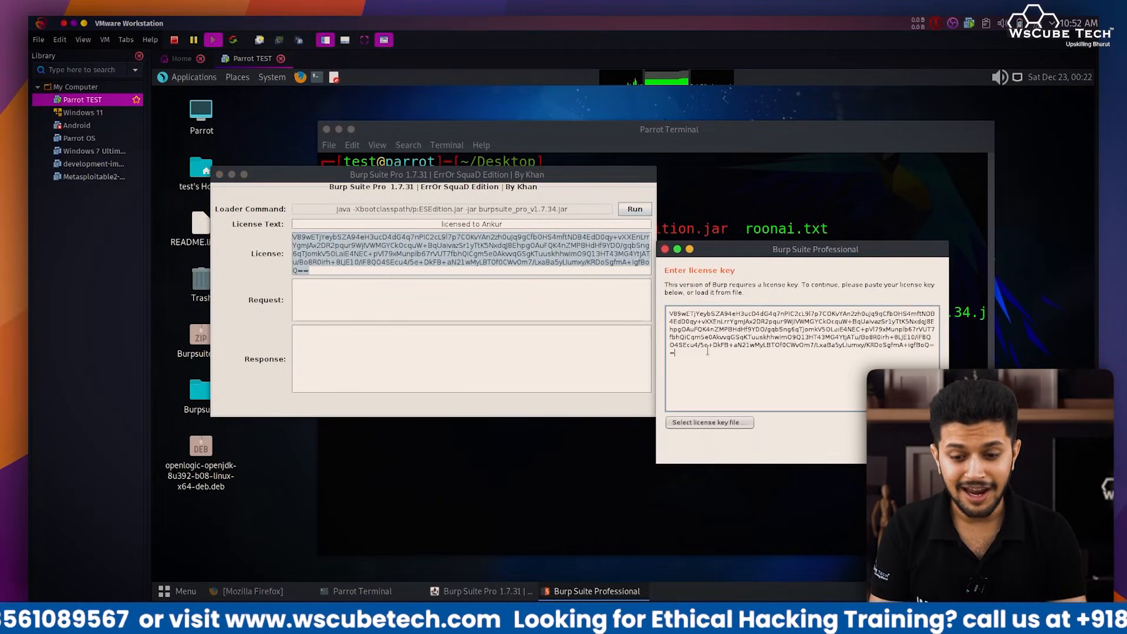
{"action": "key", "text": "ctrl+v"}
{"action": "left_click", "coordinate": [923, 451]}
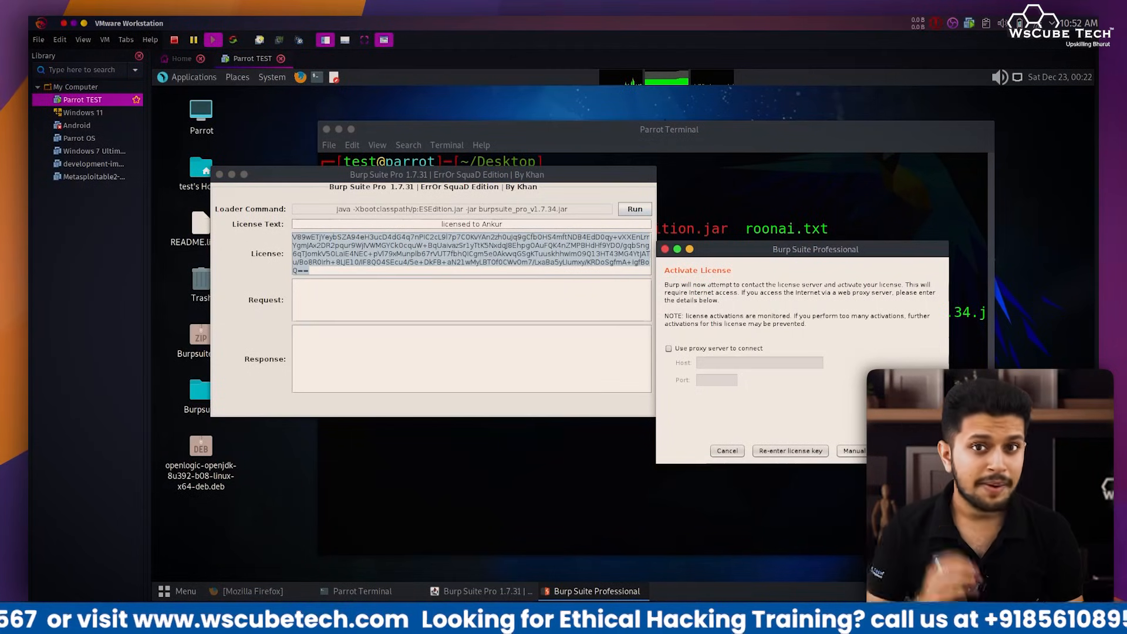
{"action": "left_click", "coordinate": [854, 450]}
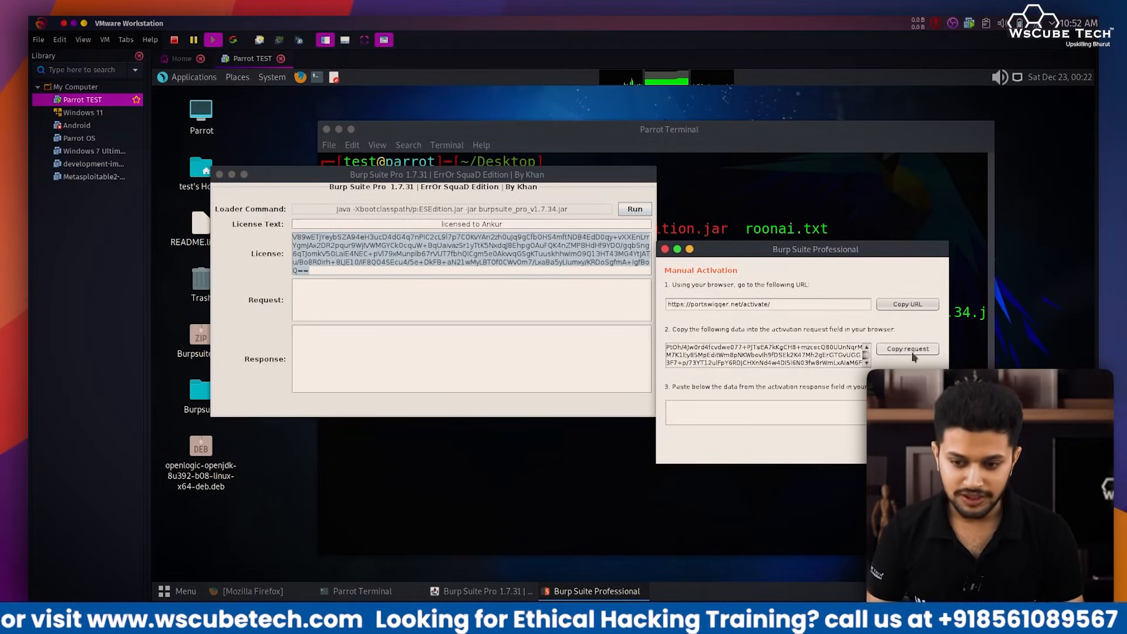
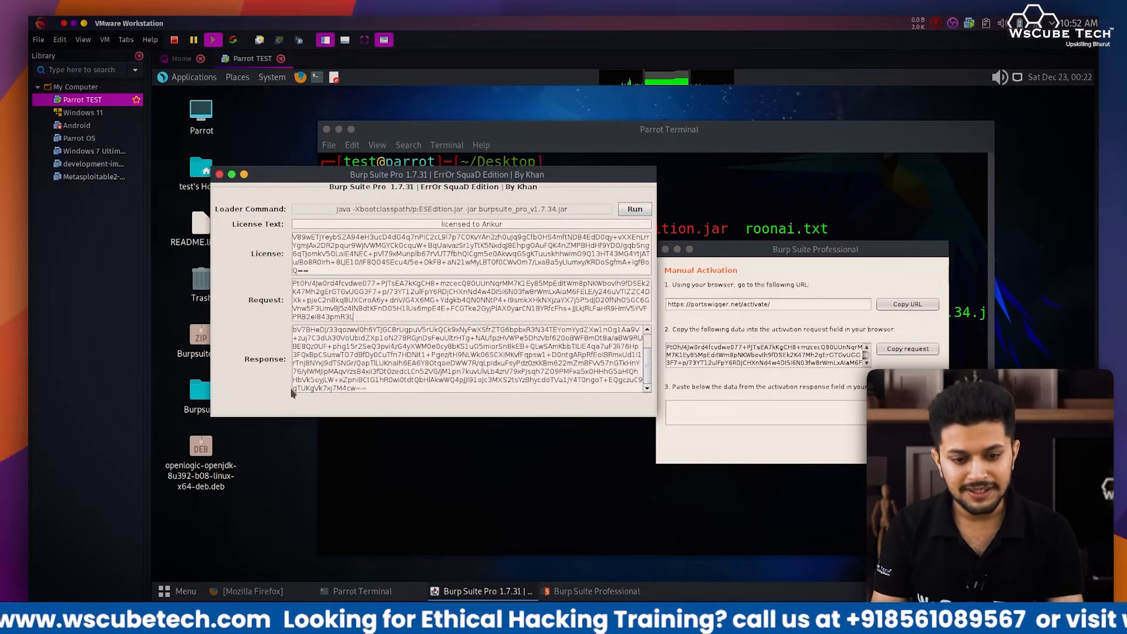
- Copy the loader's activation response into Burp Suite Professional's activation response field and finish the manual activation
{"action": "key", "text": "ctrl+a"}
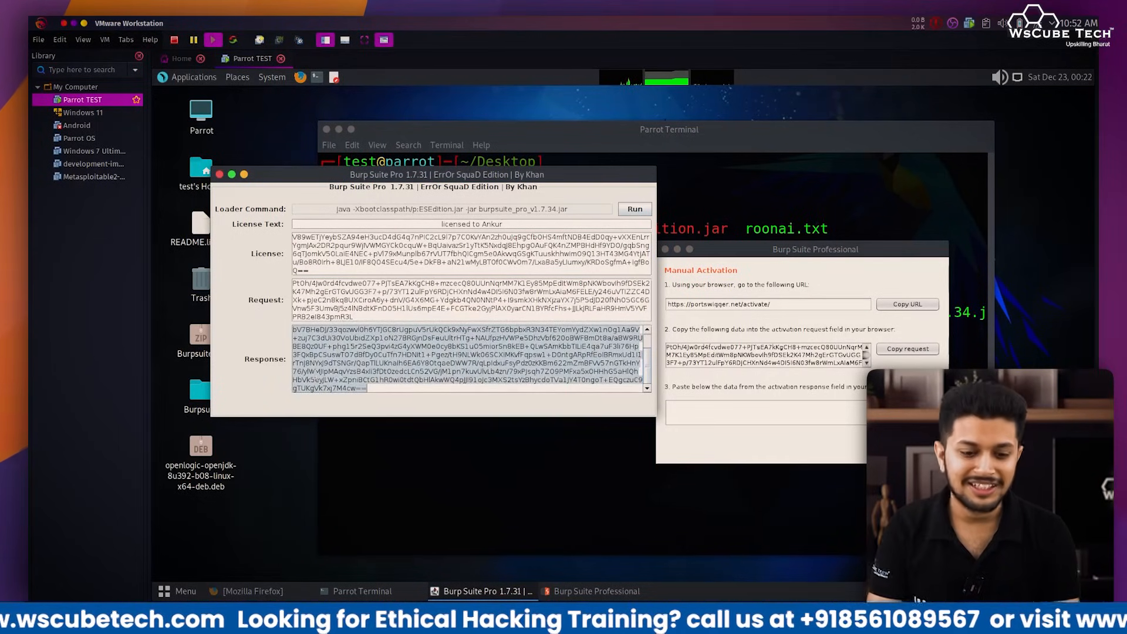
{"action": "left_click", "coordinate": [720, 414]}
{"action": "key", "text": "ctrl+v"}
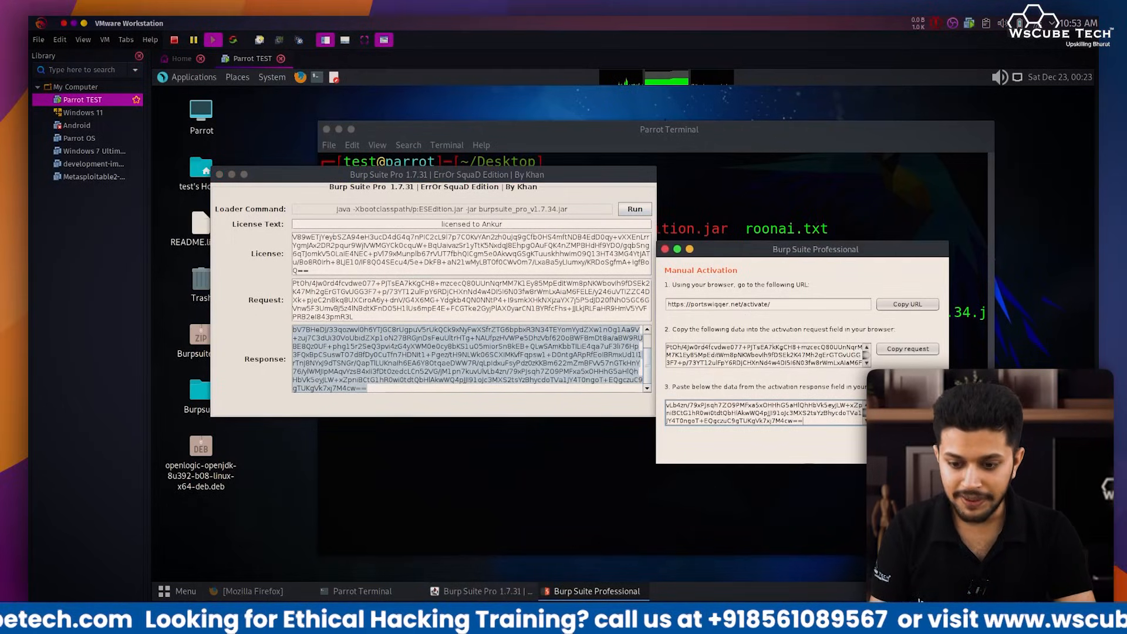
{"action": "left_click", "coordinate": [913, 449]}
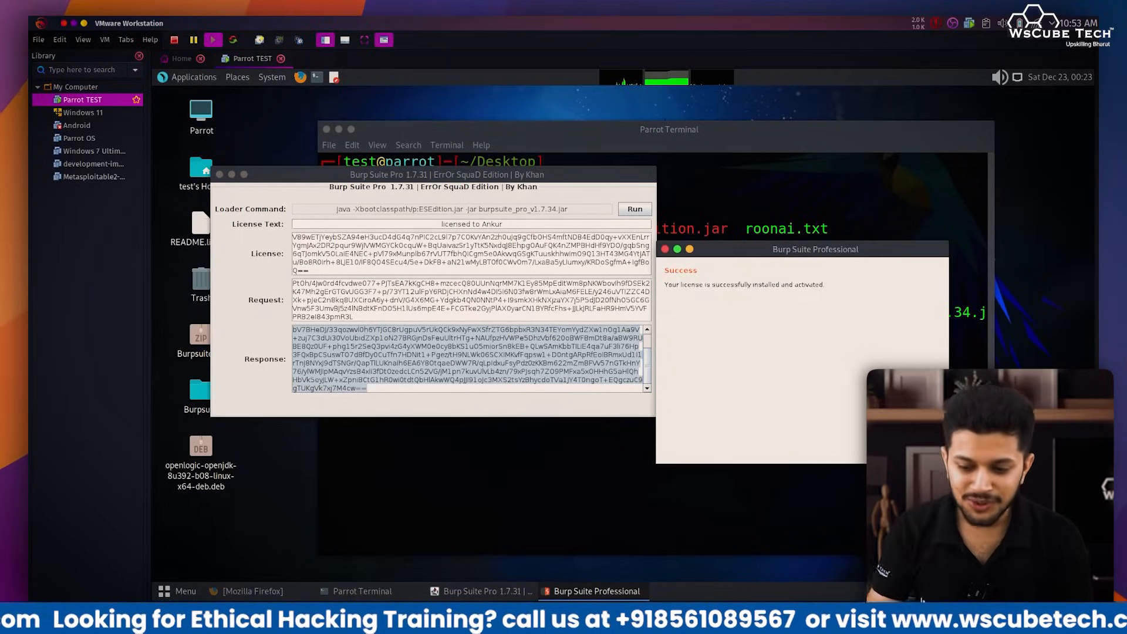
{"action": "left_click", "coordinate": [926, 450]}
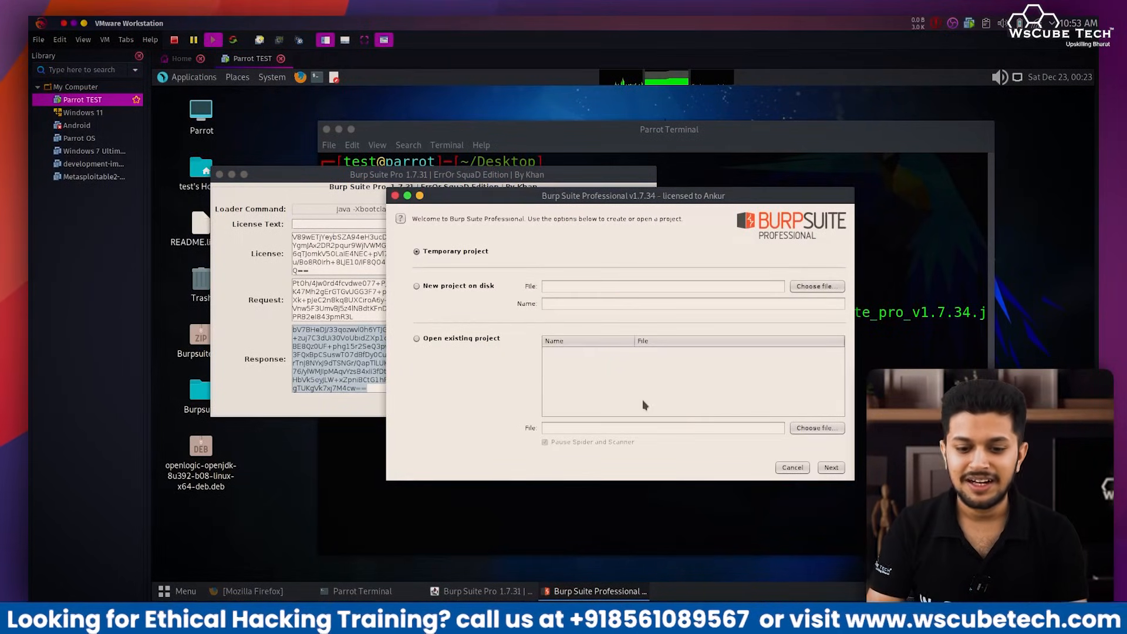
- Start Burp with a temporary project and the Burp defaults, and shift its window slightly aside
{"action": "left_click", "coordinate": [831, 469]}
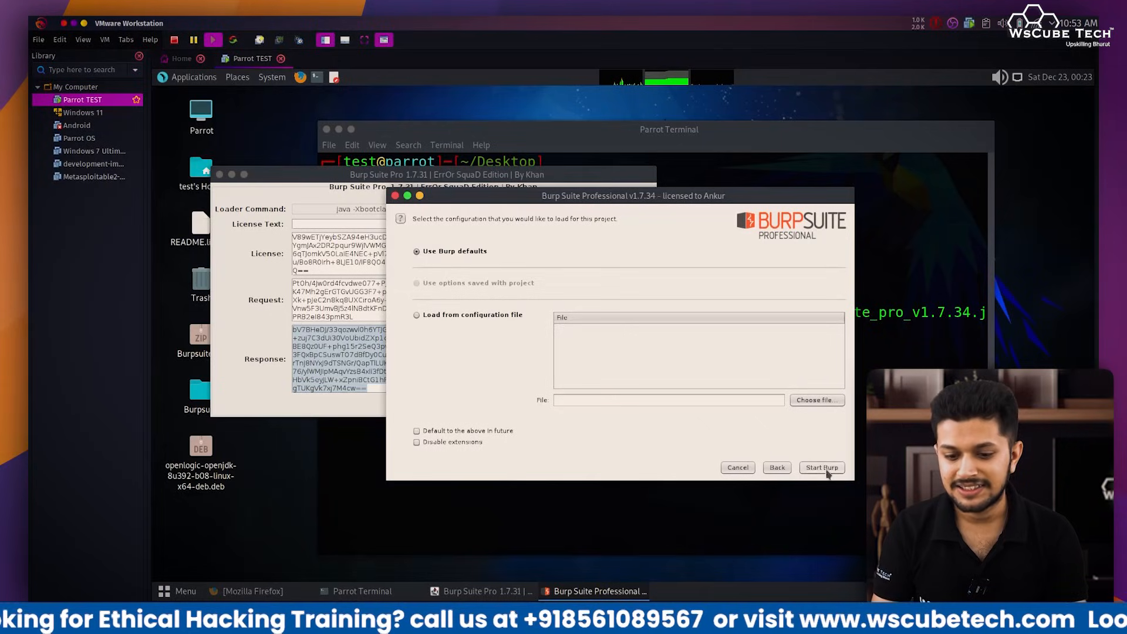
{"action": "left_click", "coordinate": [823, 468]}
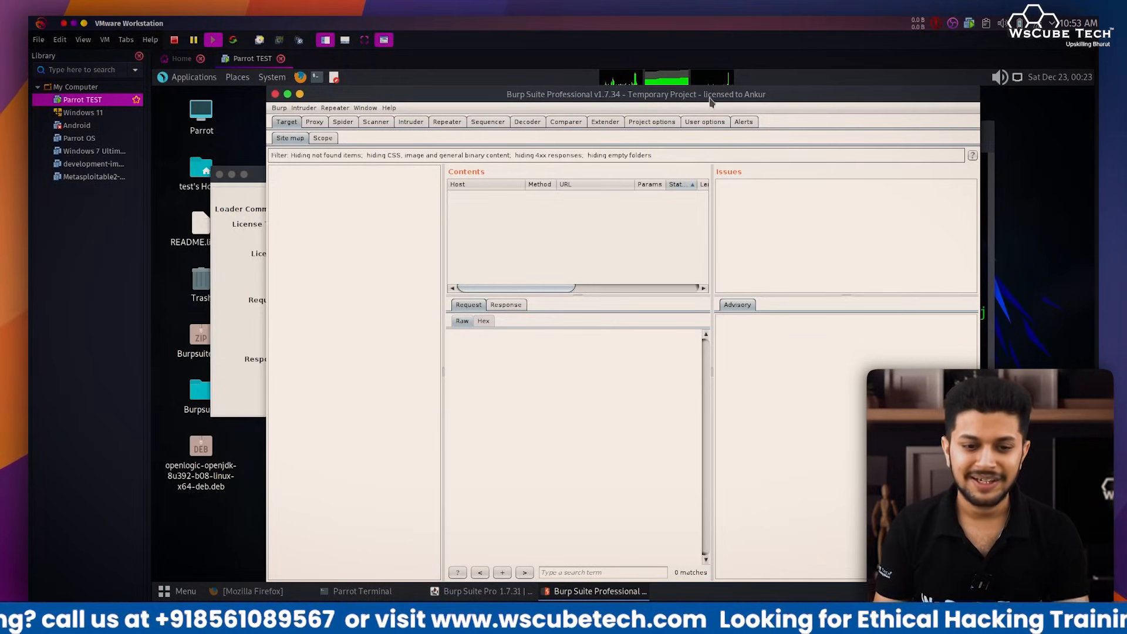
{"action": "left_click_drag", "start_coordinate": [710, 101], "coordinate": [638, 101]}
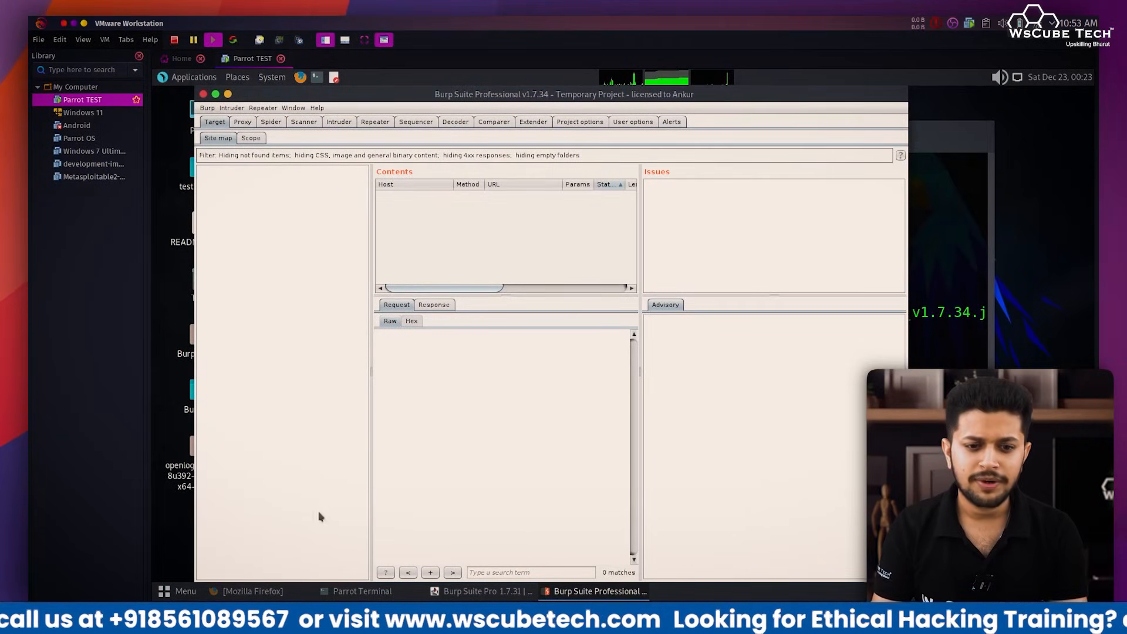
- Switch to Firefox, open the Add-ons Manager and search for "foxy proxy"
{"action": "left_click", "coordinate": [252, 593]}
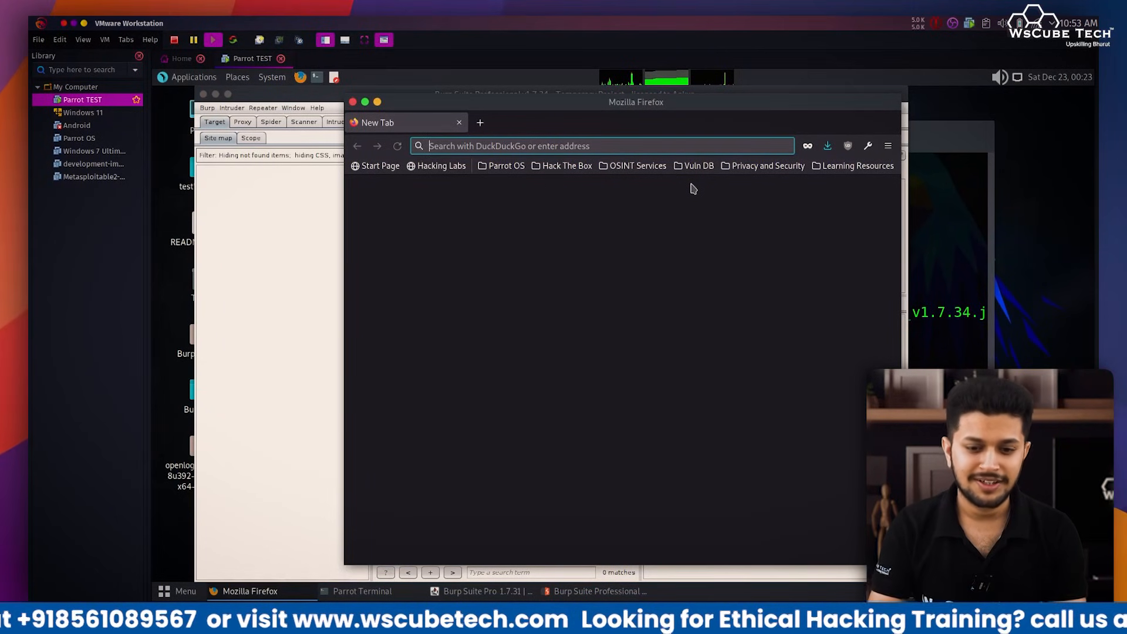
{"action": "key", "text": "ctrl+shift+a"}
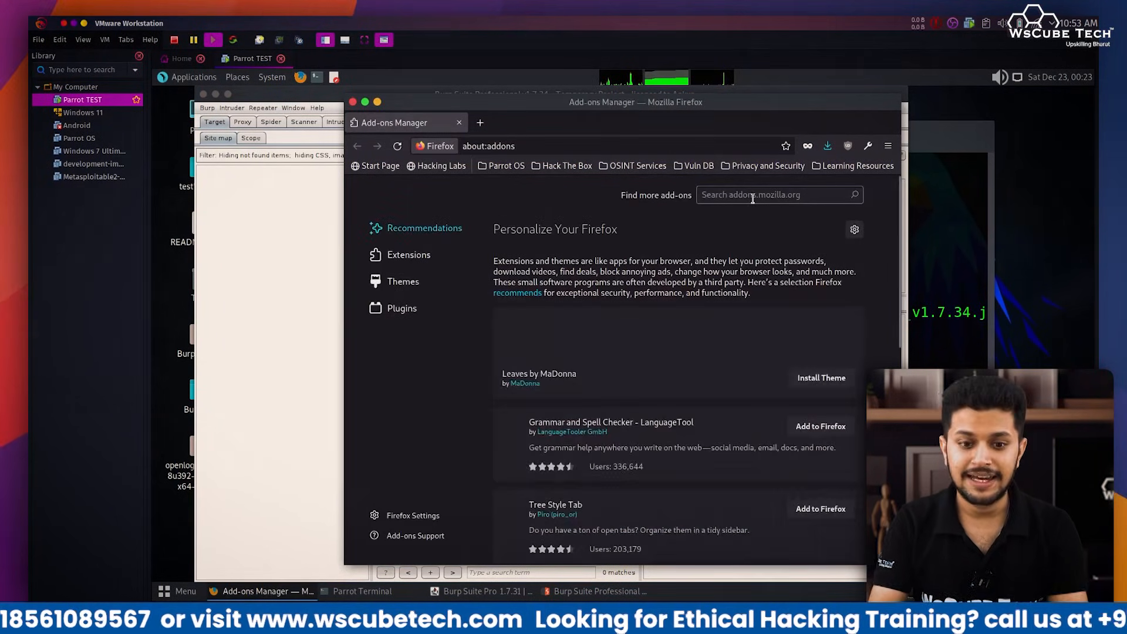
{"action": "left_click", "coordinate": [889, 147]}
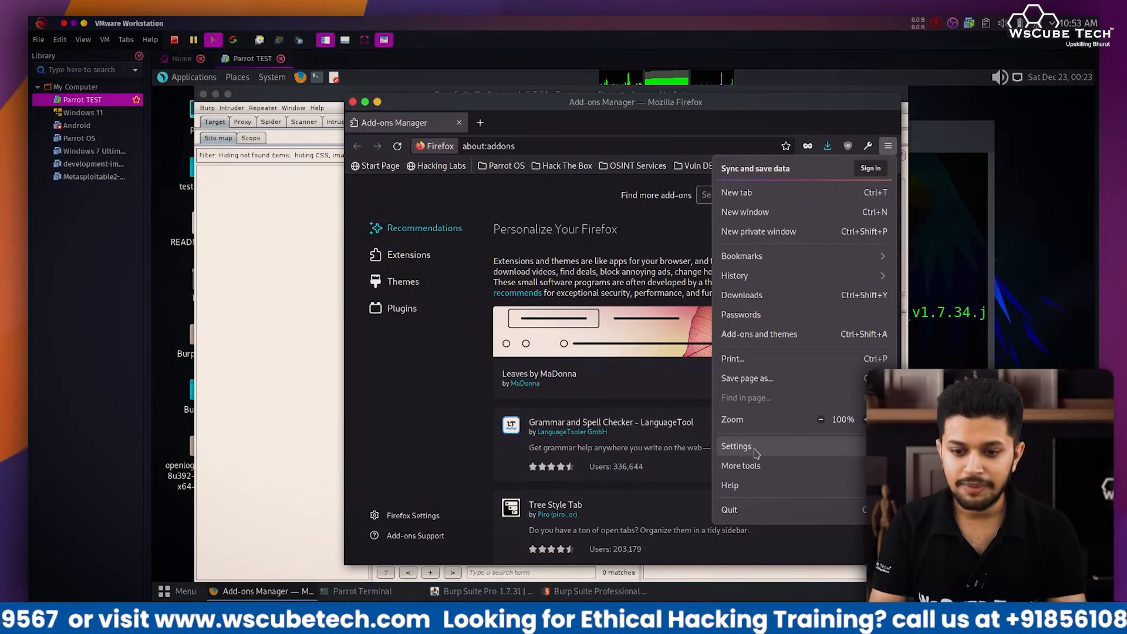
{"action": "key", "text": "Escape"}
{"action": "left_click", "coordinate": [751, 196]}
{"action": "type", "text": "f"}
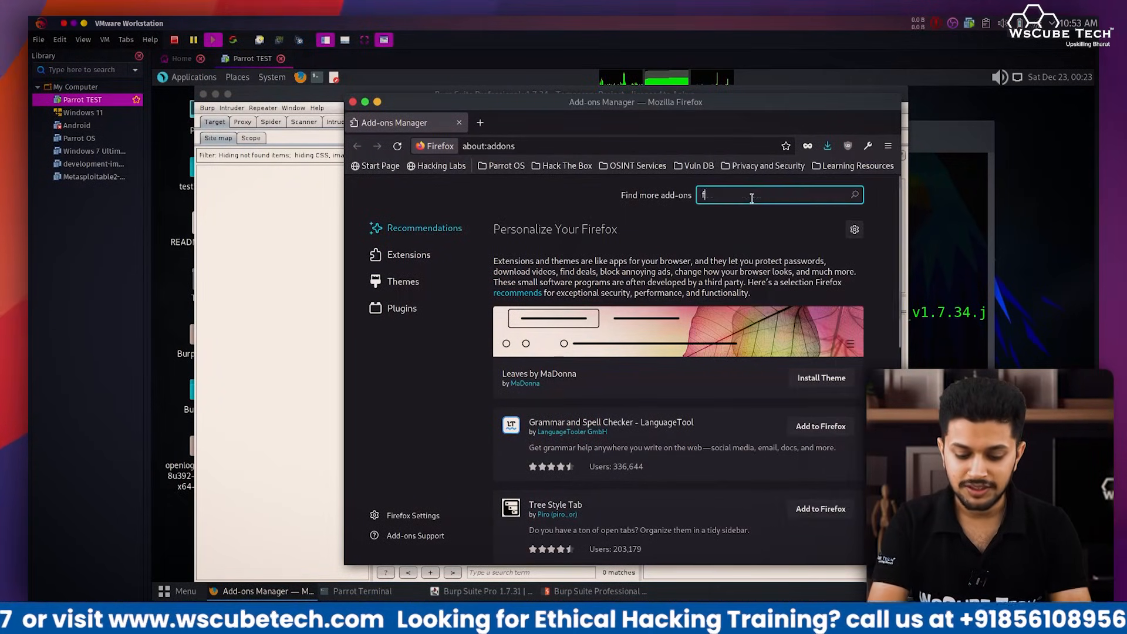
{"action": "type", "text": "oxy p"}
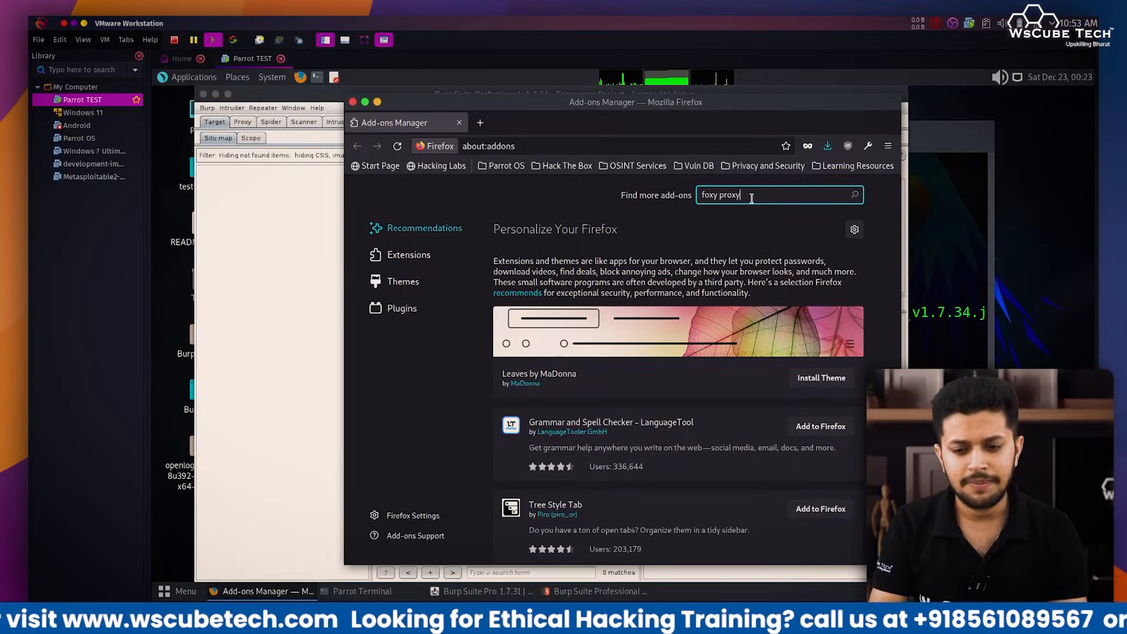
{"action": "type", "text": "roxy"}
{"action": "key", "text": "Return"}
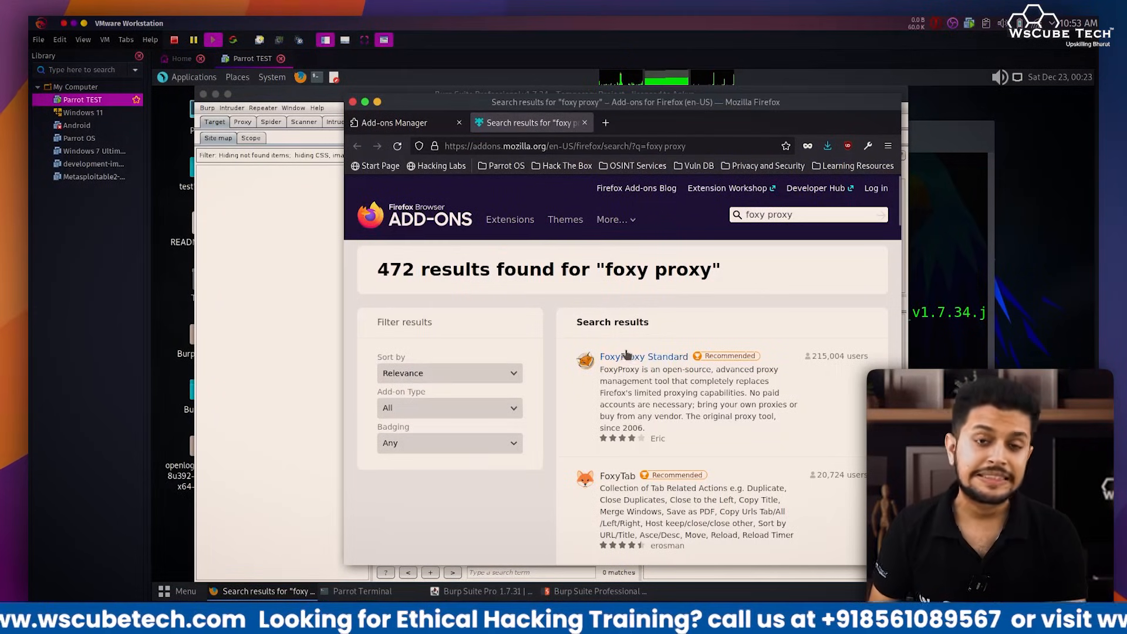
- Add the FoxyProxy Standard extension to Firefox, accepting its permissions
{"action": "left_click", "coordinate": [626, 355]}
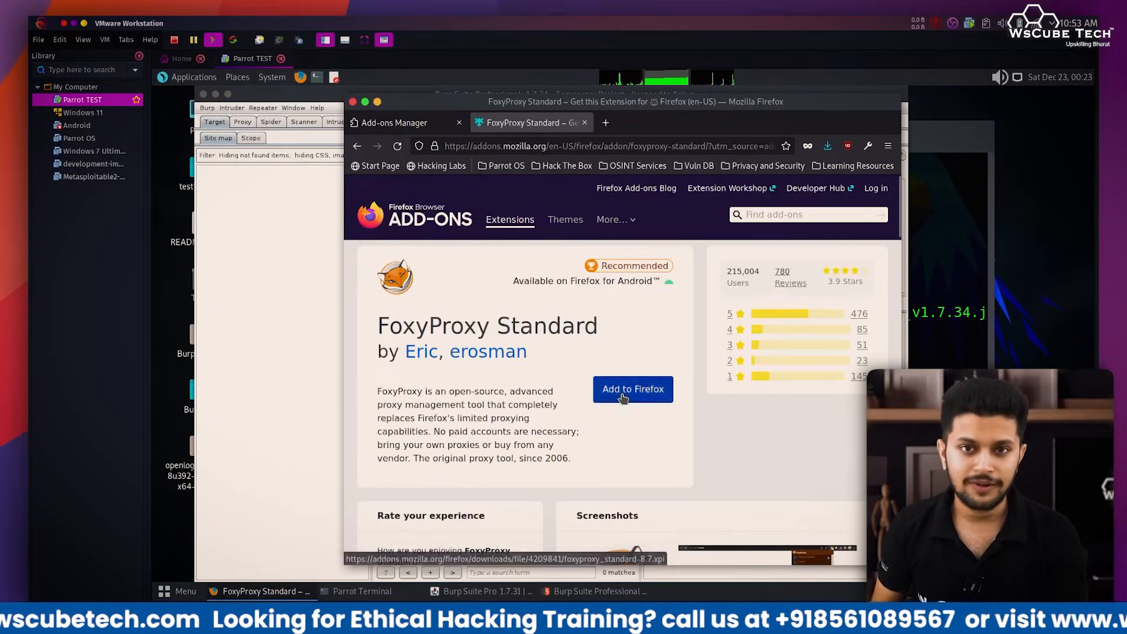
{"action": "left_click", "coordinate": [623, 397]}
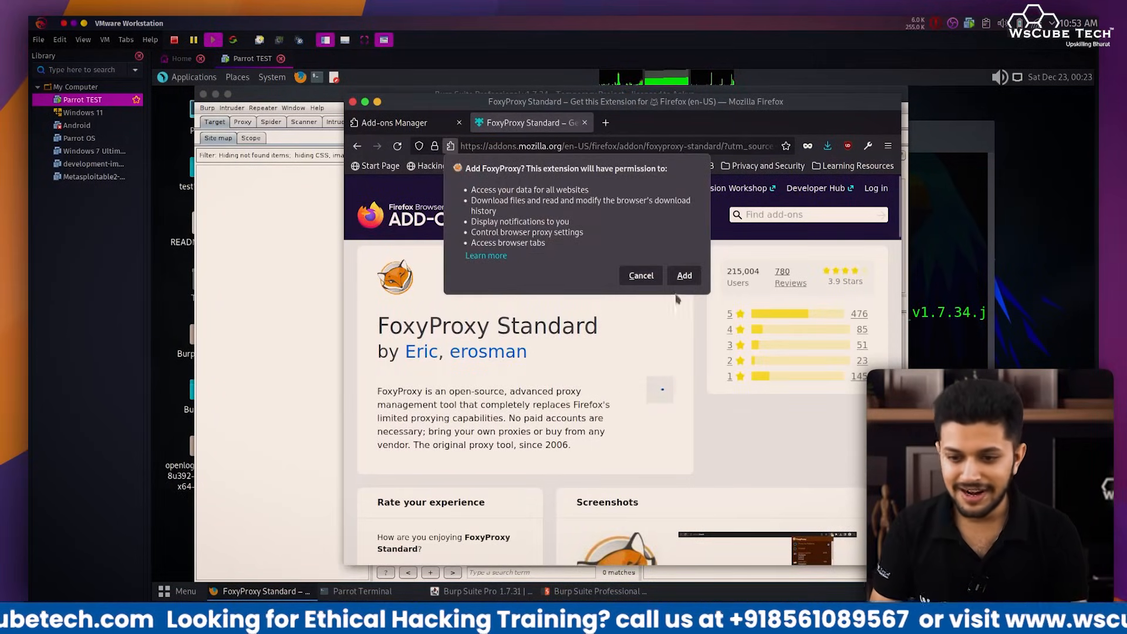
{"action": "left_click", "coordinate": [683, 276]}
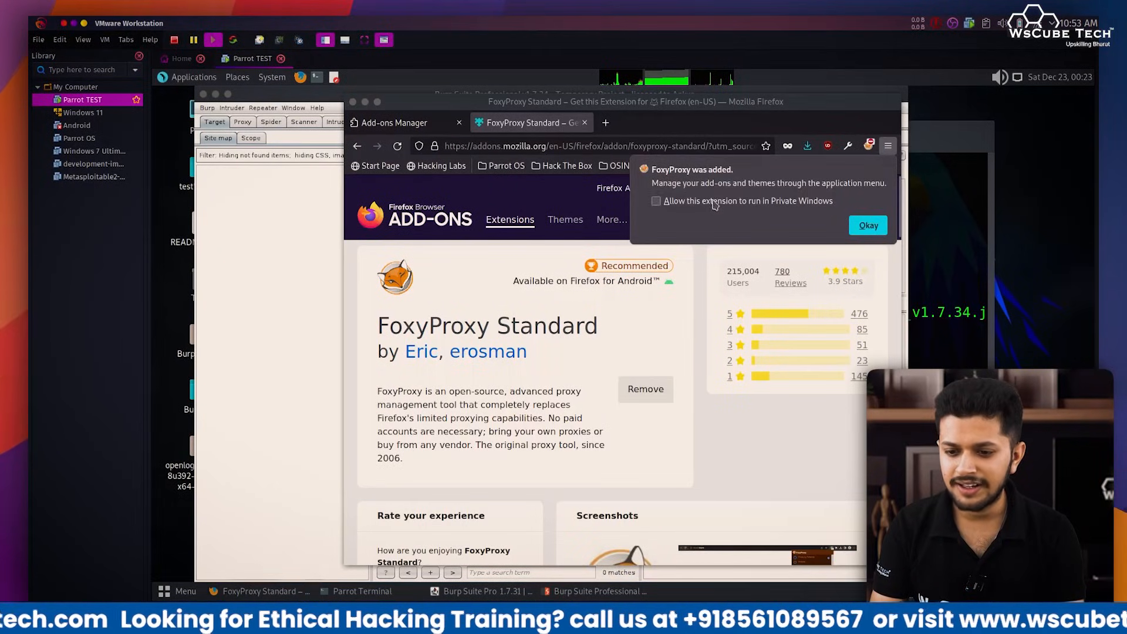
{"action": "left_click", "coordinate": [867, 225]}
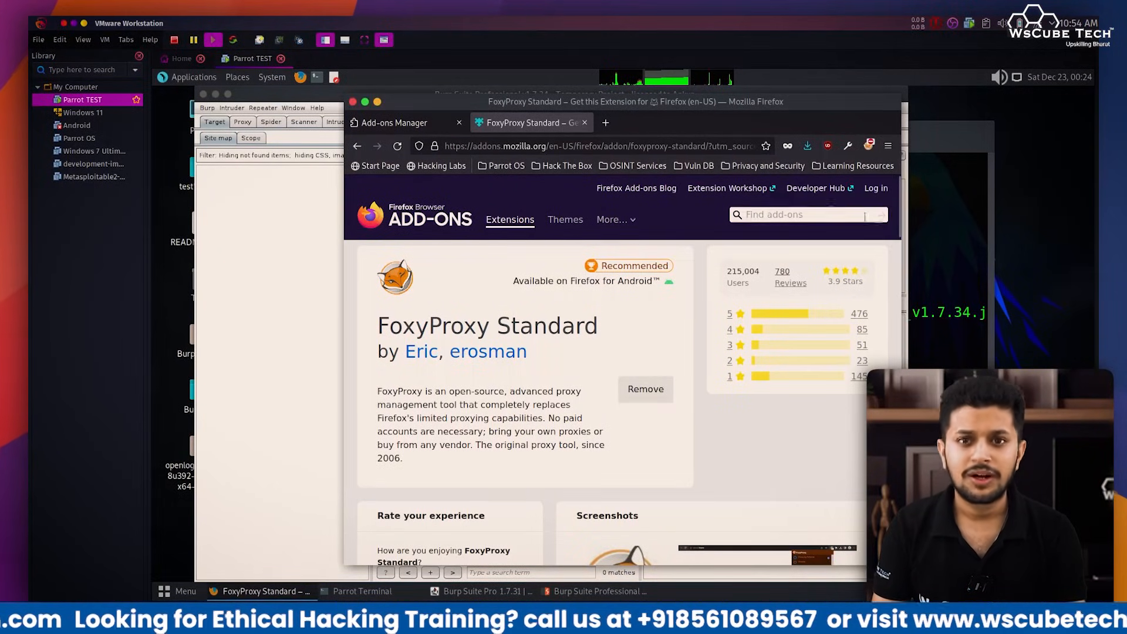
- Open the FoxyProxy options and add a new proxy titled Burpsuite
{"action": "left_click", "coordinate": [868, 146]}
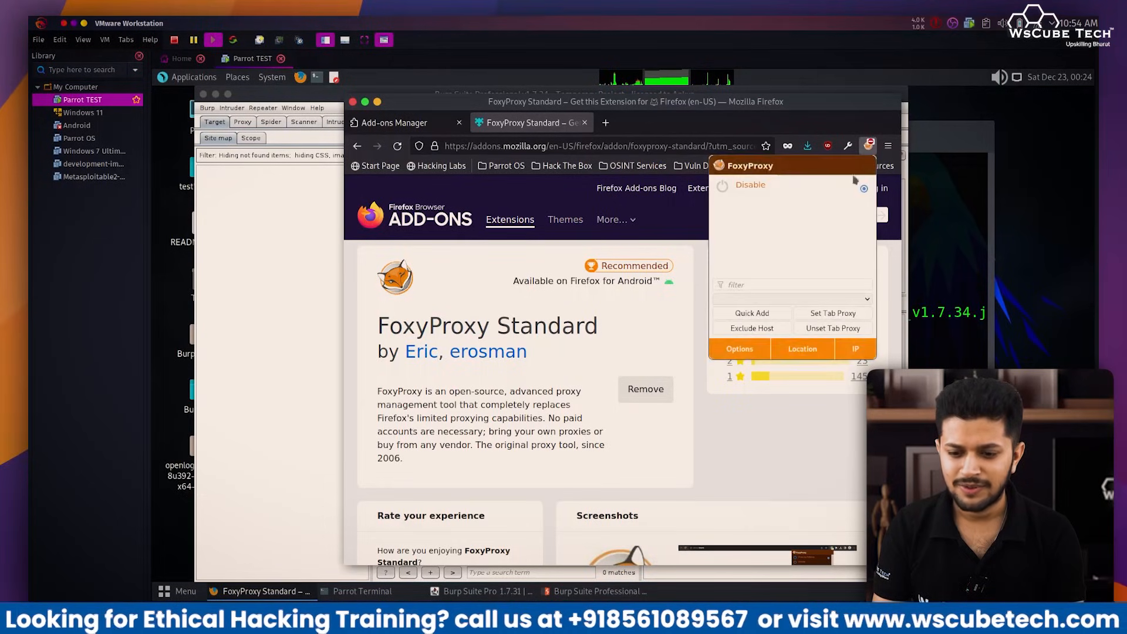
{"action": "left_click", "coordinate": [739, 348]}
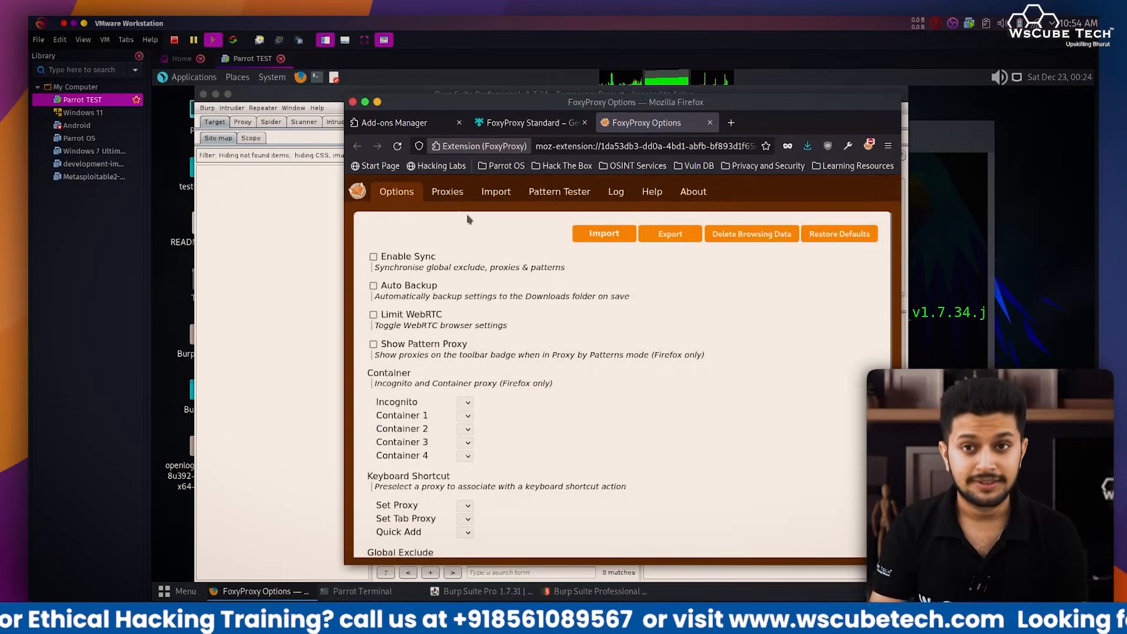
{"action": "left_click", "coordinate": [447, 192]}
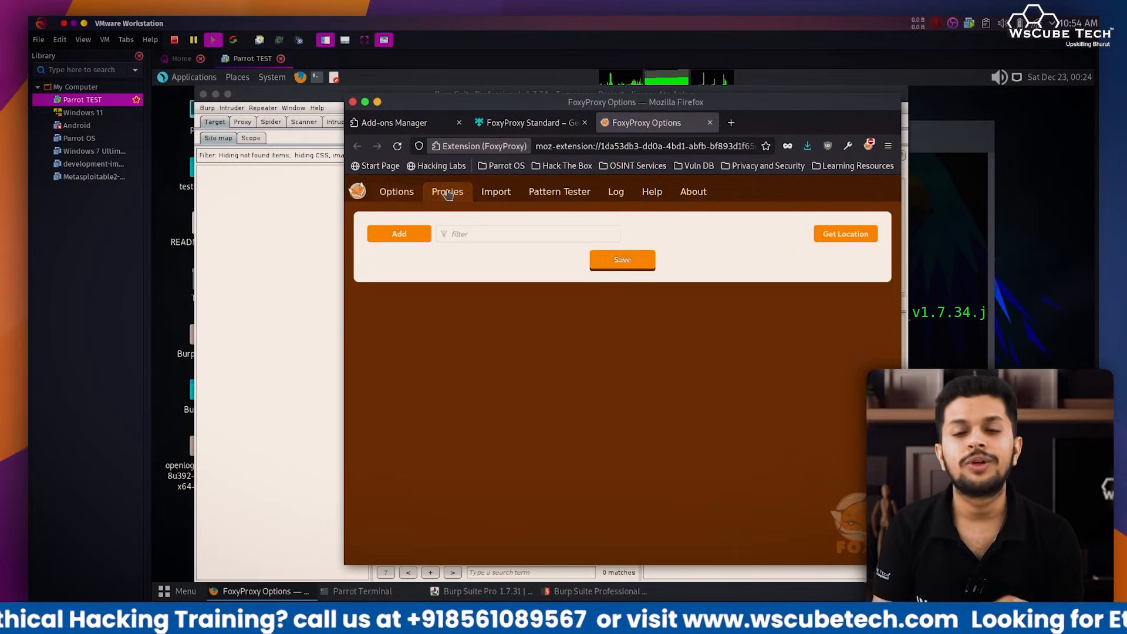
{"action": "left_click", "coordinate": [402, 233]}
{"action": "left_click", "coordinate": [511, 277]}
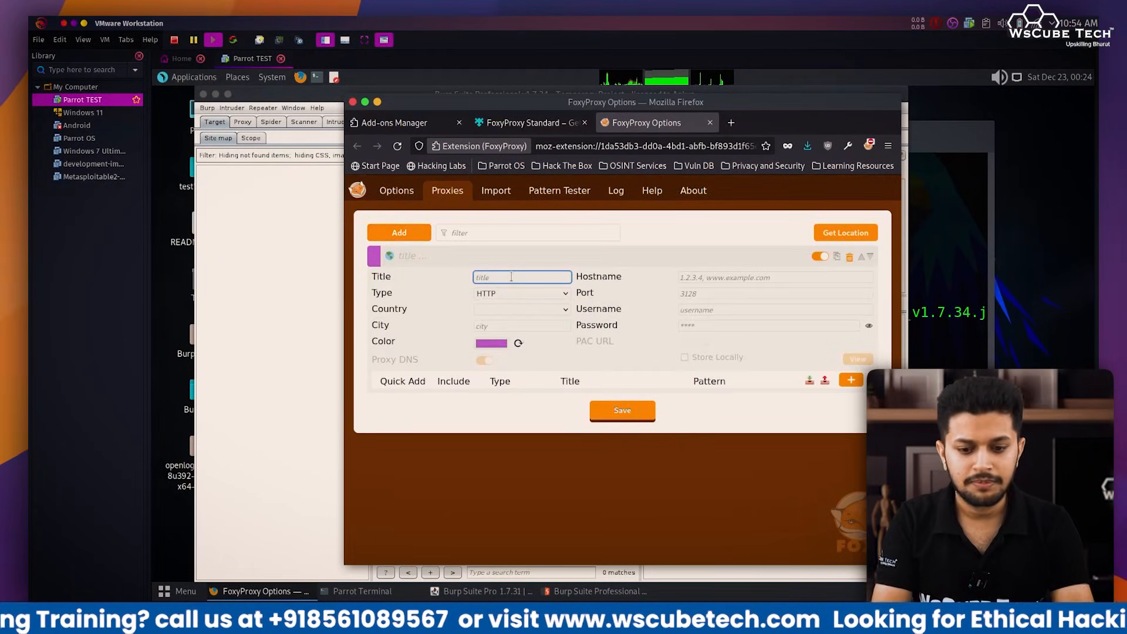
{"action": "type", "text": "Burpsuite"}
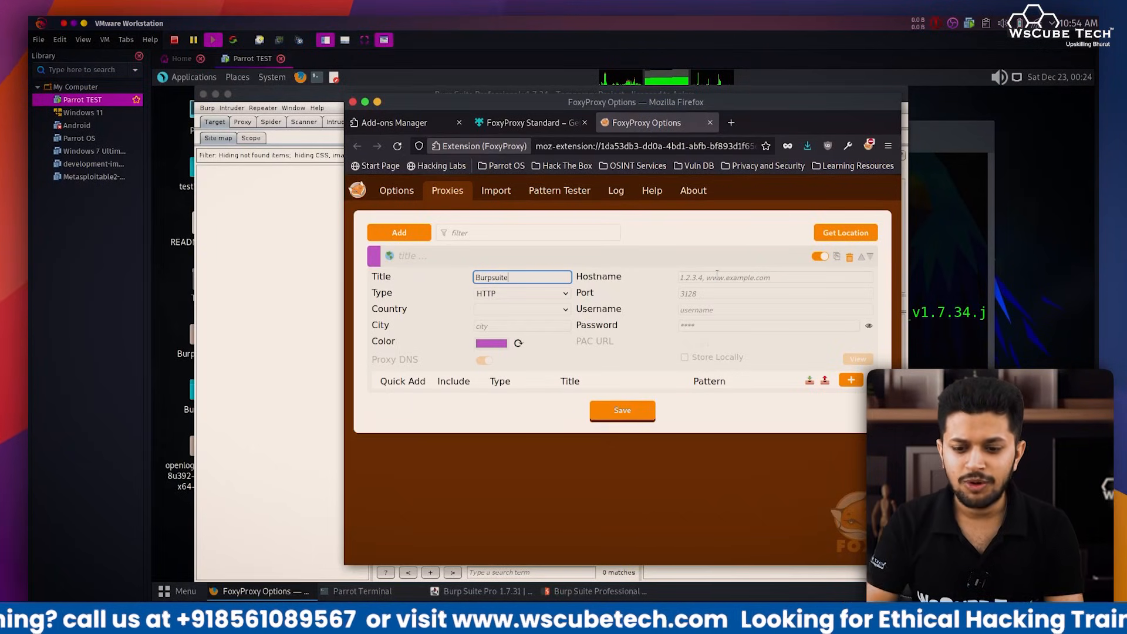
{"action": "left_click", "coordinate": [716, 276]}
{"action": "left_click", "coordinate": [717, 292]}
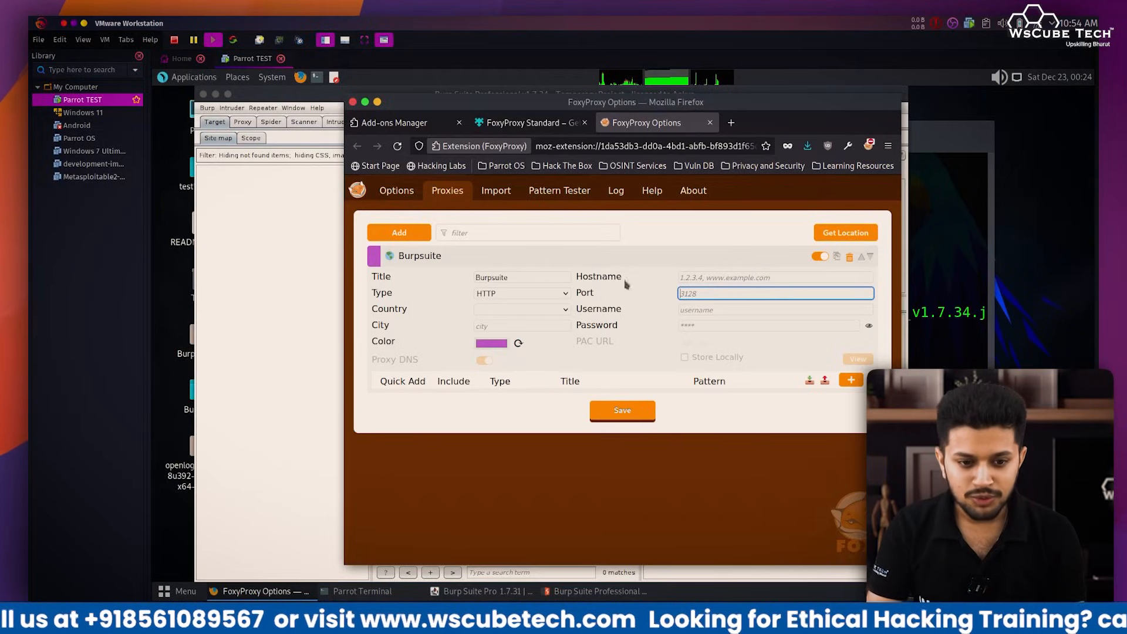
- Check the interface address and port of Burp Suite's proxy listener, and return to the FoxyProxy options in Firefox
{"action": "left_click", "coordinate": [302, 212]}
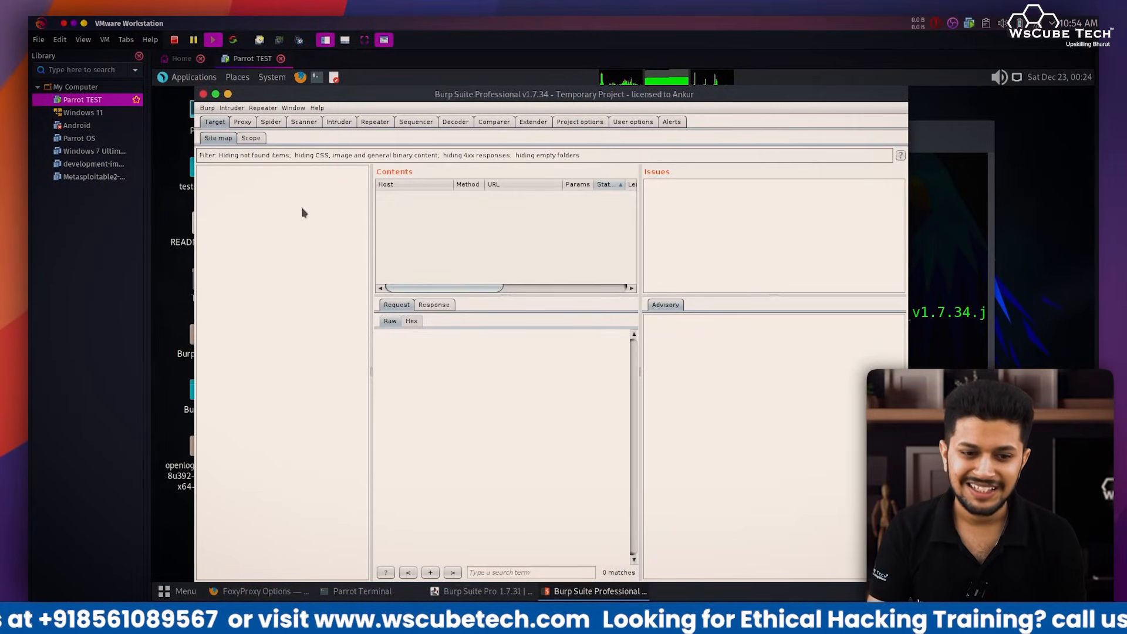
{"action": "left_click", "coordinate": [242, 122]}
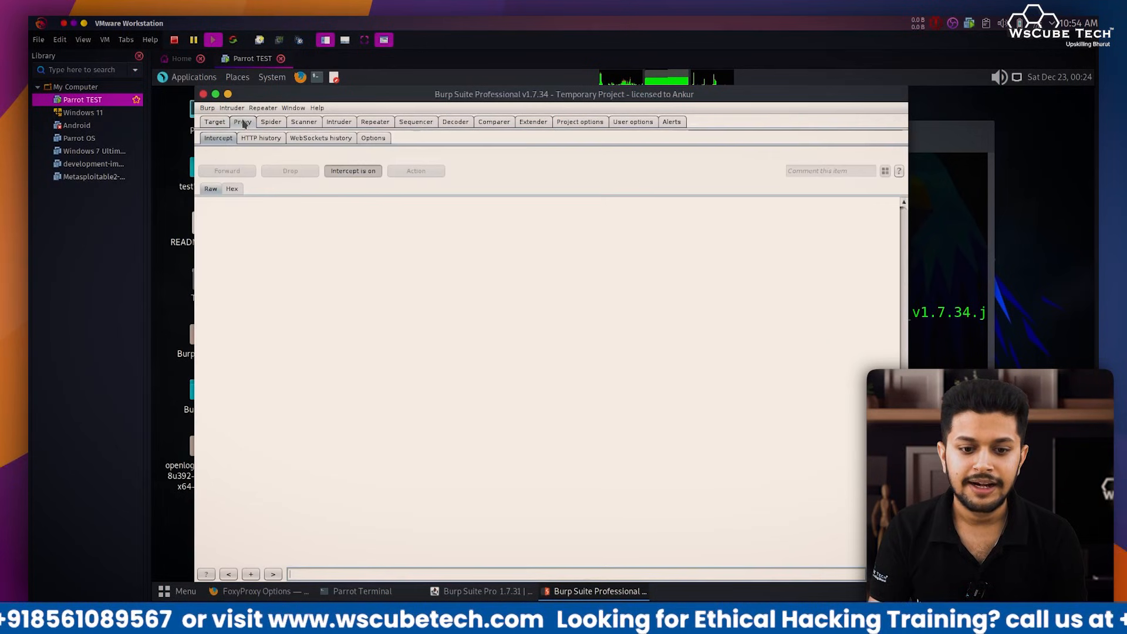
{"action": "left_click", "coordinate": [373, 138]}
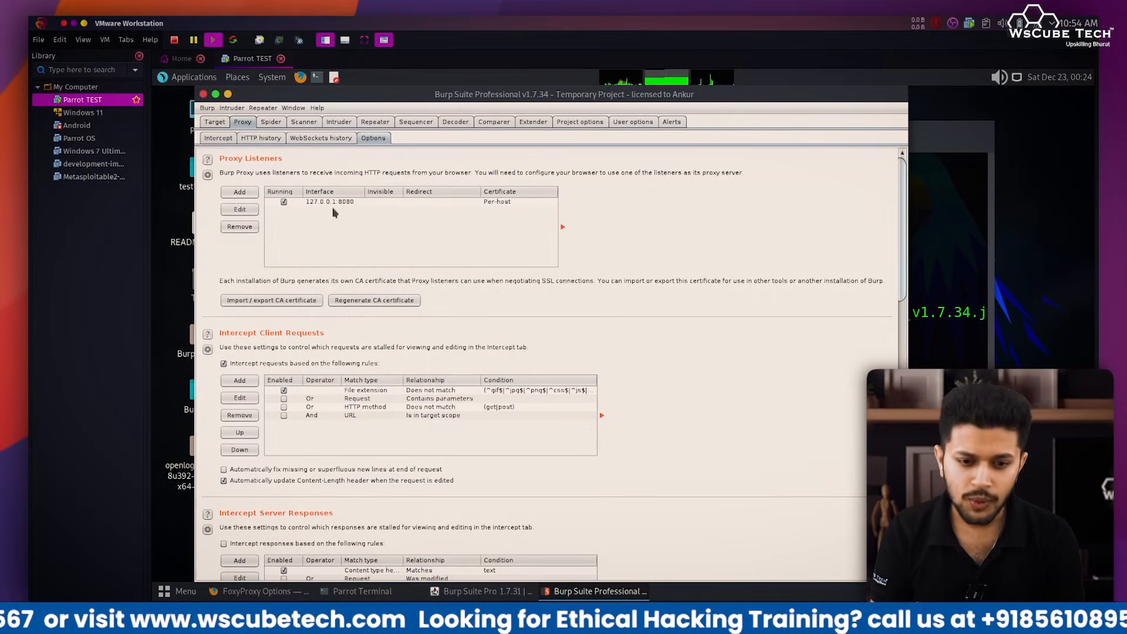
{"action": "key", "text": "alt+Tab"}
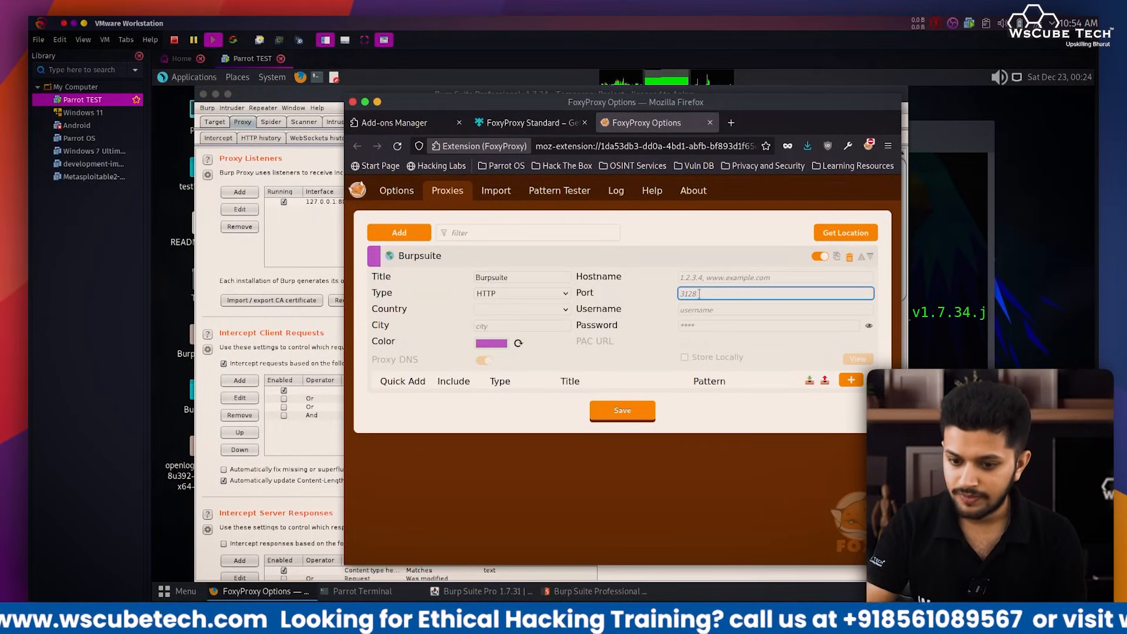
- Set the Burpsuite proxy's port to 8080 and hostname to 127.0.0.1, and save it
{"action": "type", "text": "8080"}
{"action": "left_click", "coordinate": [700, 279]}
{"action": "type", "text": "127."}
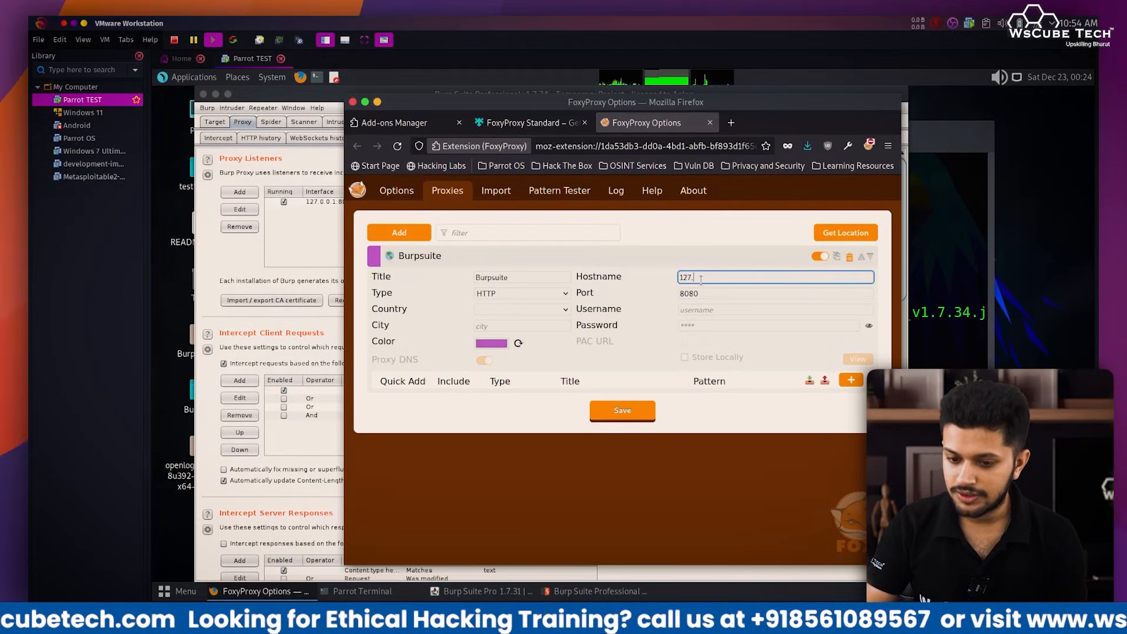
{"action": "type", "text": "0.0.1"}
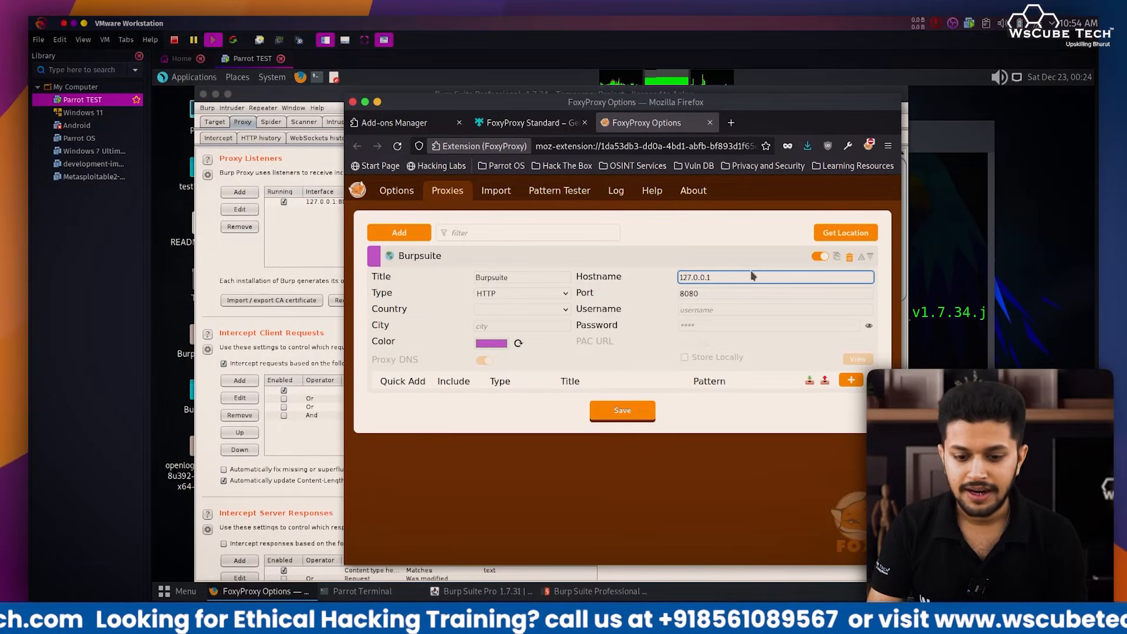
{"action": "left_click", "coordinate": [622, 412]}
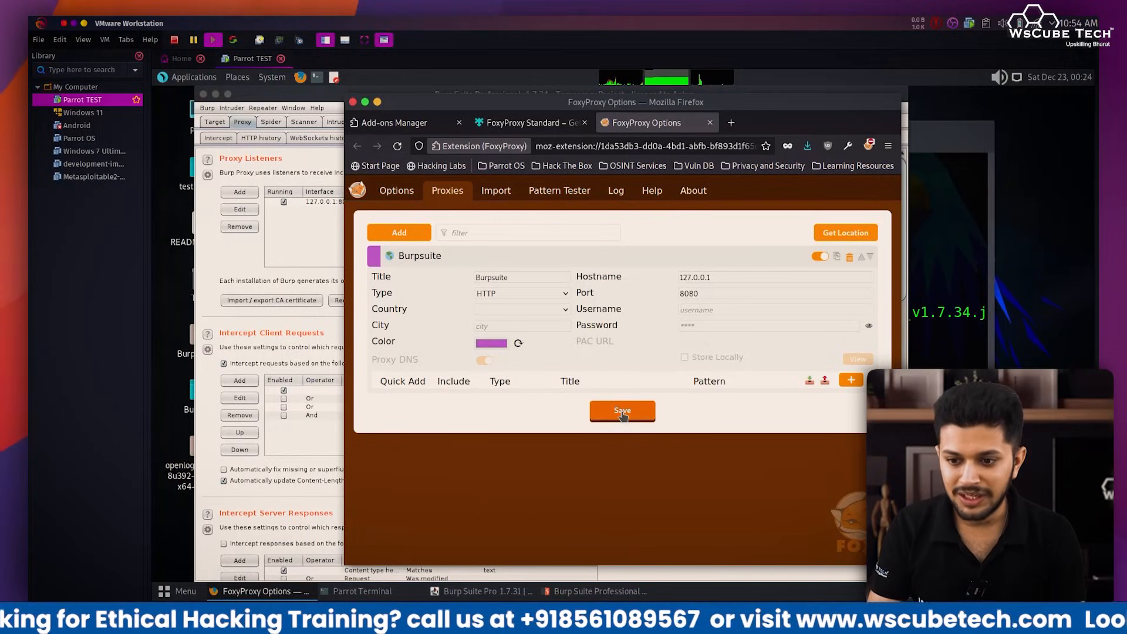
- Close the FoxyProxy Options and add-on page tabs, and place Firefox beside Burp Suite's proxy Intercept view
{"action": "left_click", "coordinate": [868, 146]}
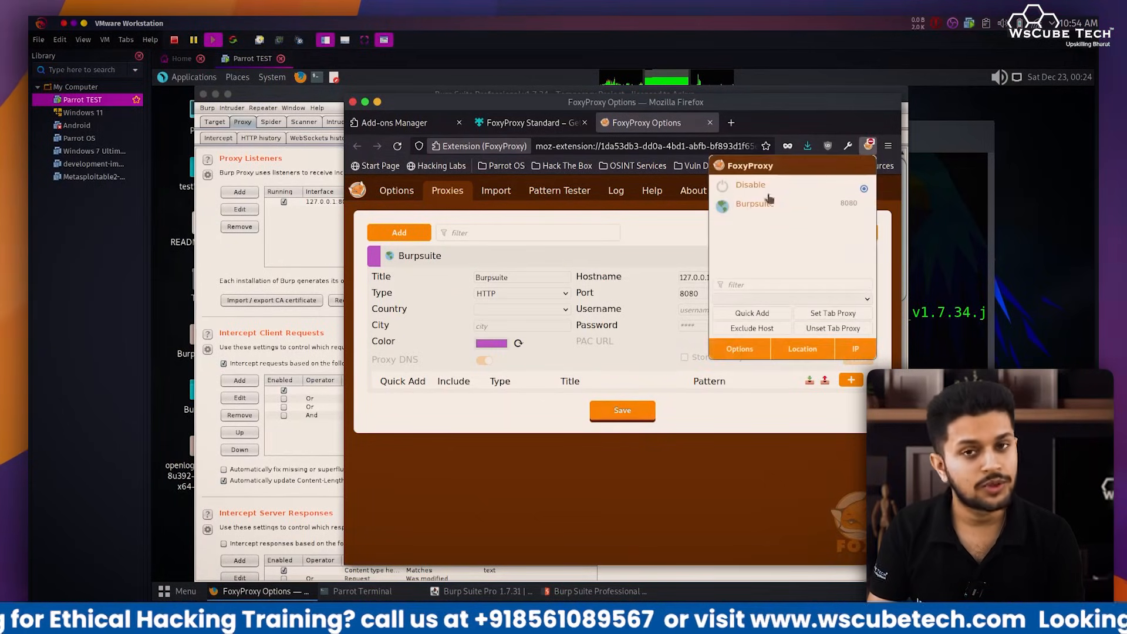
{"action": "left_click", "coordinate": [710, 123]}
{"action": "left_click", "coordinate": [710, 123]}
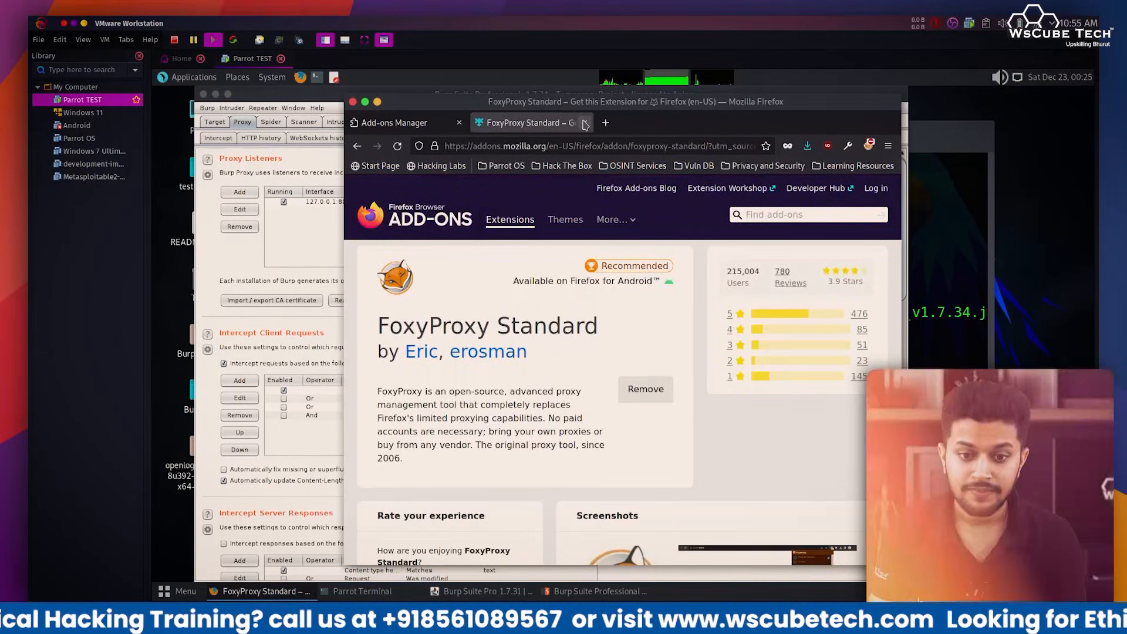
{"action": "left_click", "coordinate": [583, 123]}
{"action": "left_click_drag", "start_coordinate": [398, 109], "coordinate": [510, 111]}
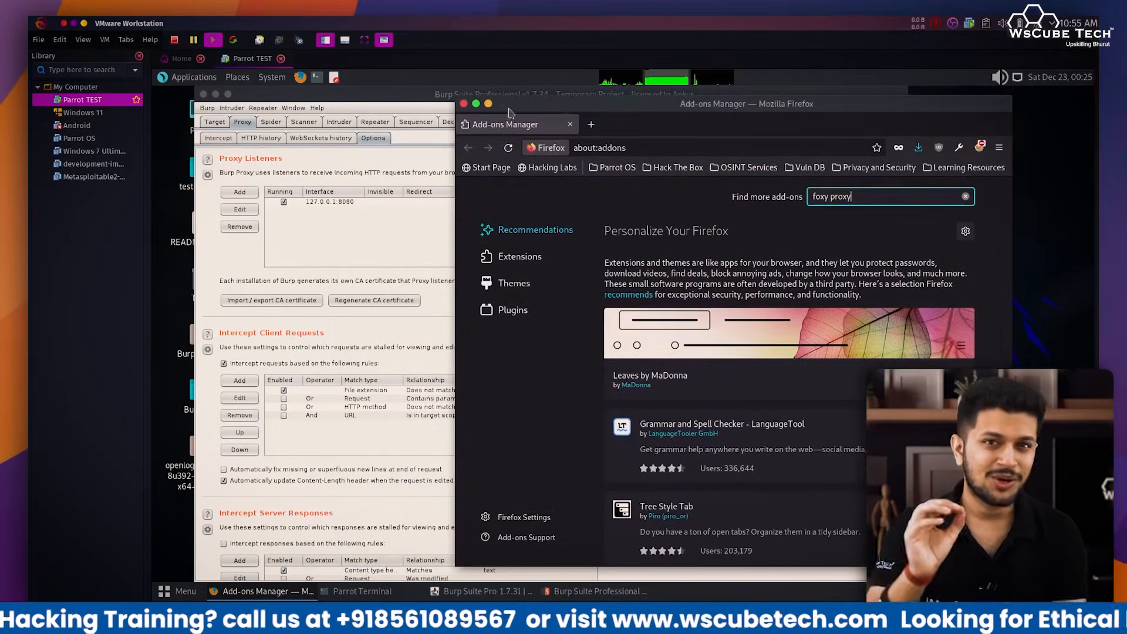
{"action": "left_click", "coordinate": [209, 142]}
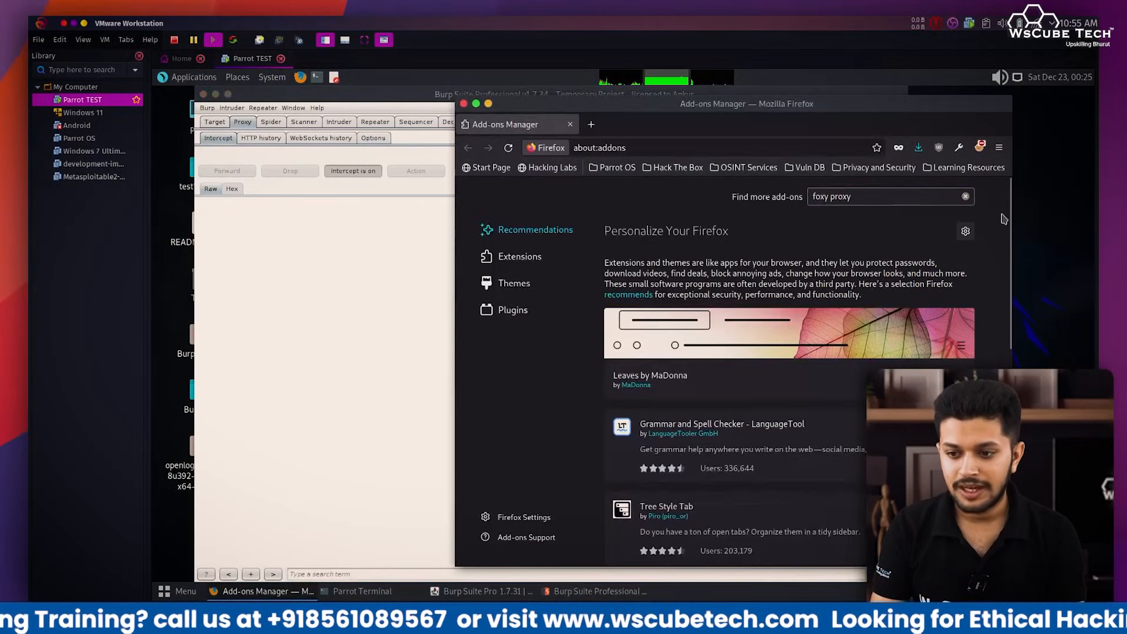
- Enable the Burpsuite proxy in FoxyProxy and load hackthebox.com in a new Firefox tab
{"action": "left_click", "coordinate": [991, 176]}
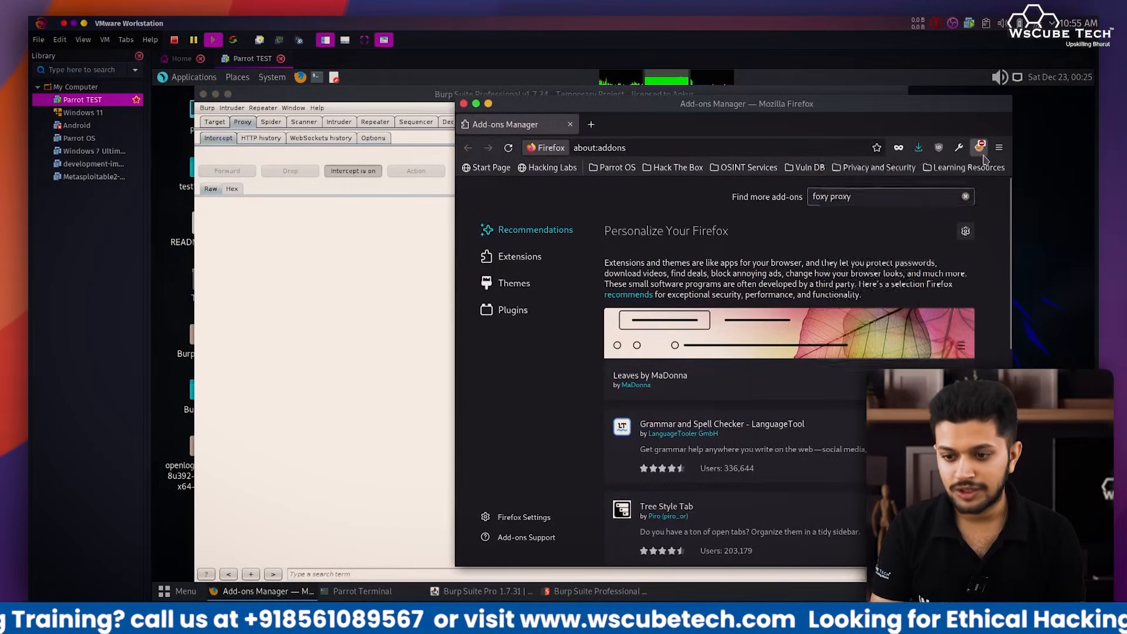
{"action": "left_click", "coordinate": [978, 148]}
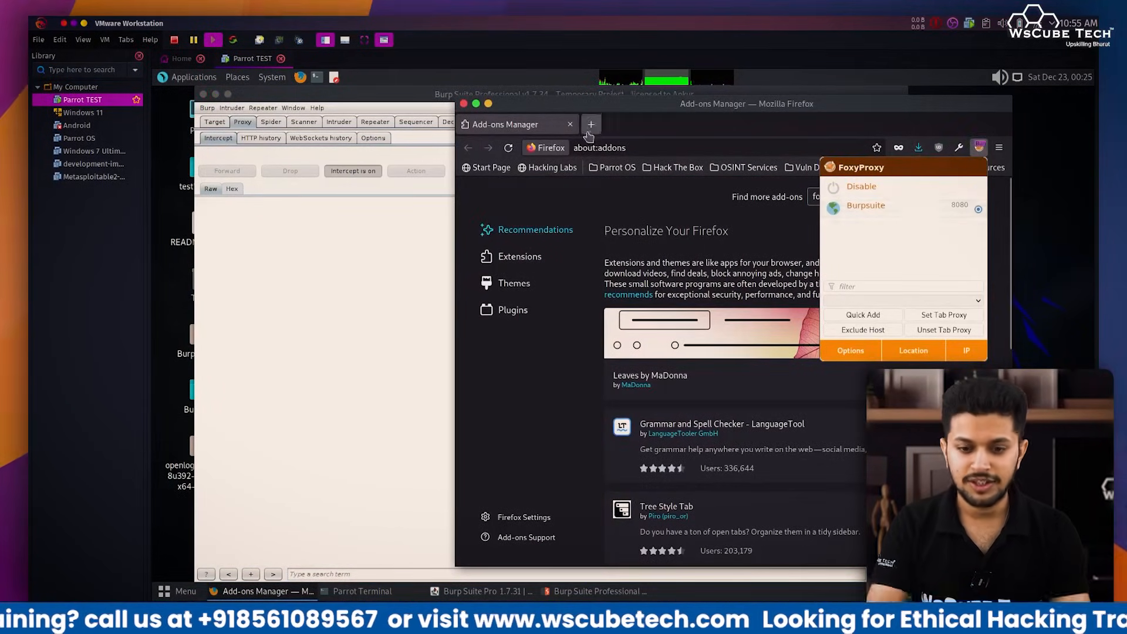
{"action": "left_click", "coordinate": [589, 133]}
{"action": "left_click", "coordinate": [589, 132]}
{"action": "type", "text": "hackthebox.com/"}
{"action": "key", "text": "Return"}
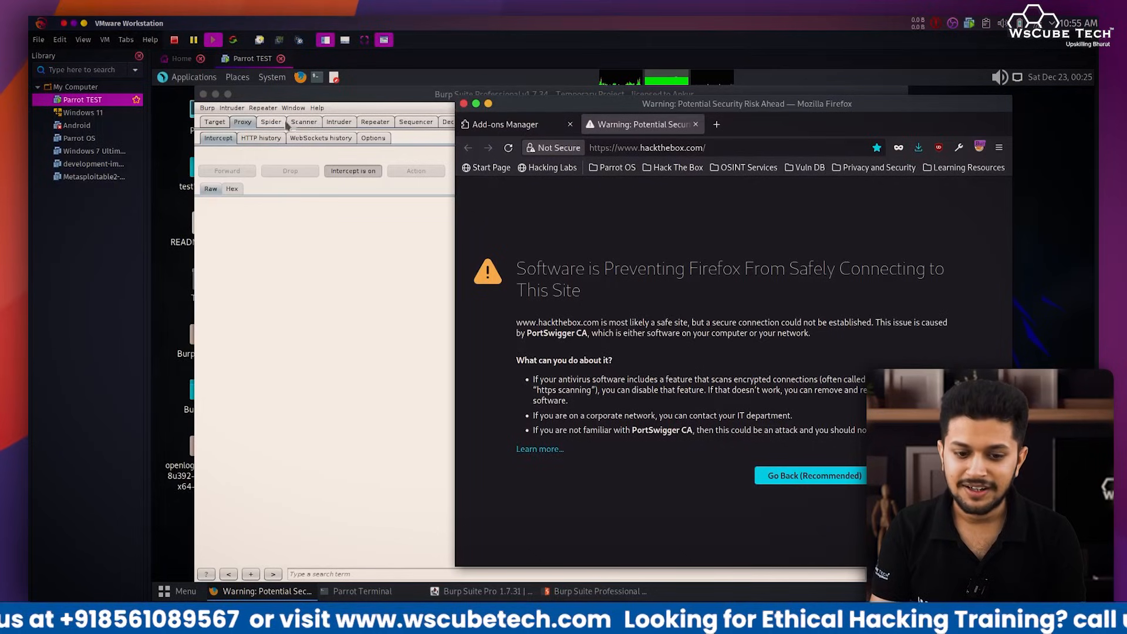
- Export Burp Suite's CA certificate in DER format to the Desktop with the file name cert
{"action": "left_click", "coordinate": [373, 138]}
{"action": "left_click", "coordinate": [272, 300]}
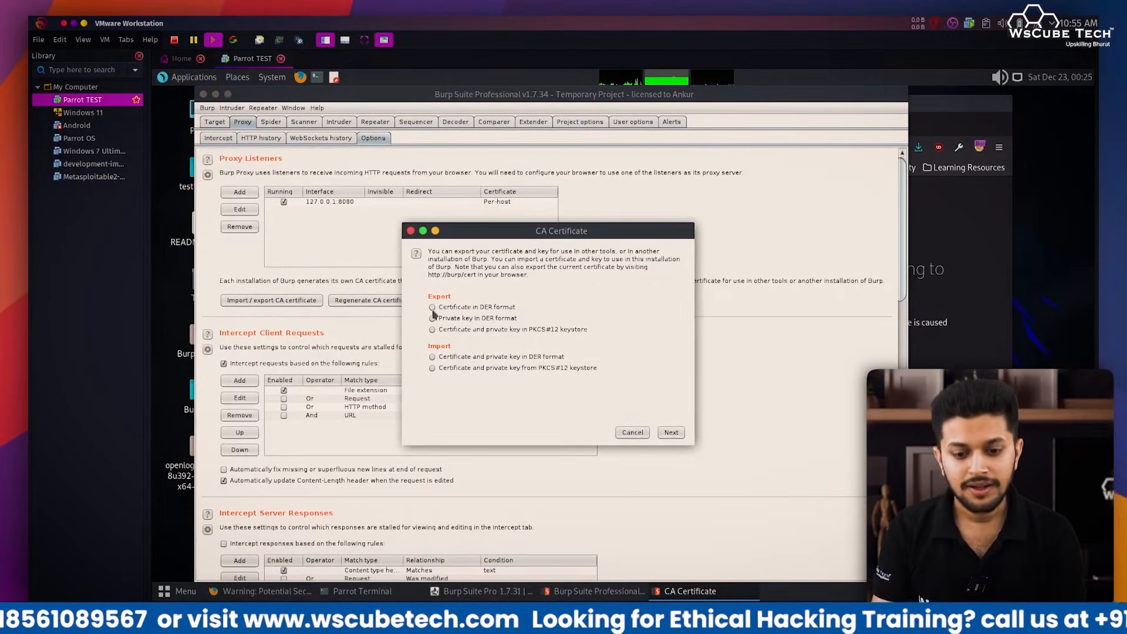
{"action": "left_click", "coordinate": [671, 432]}
{"action": "left_click", "coordinate": [612, 276]}
{"action": "double_click", "coordinate": [441, 292]}
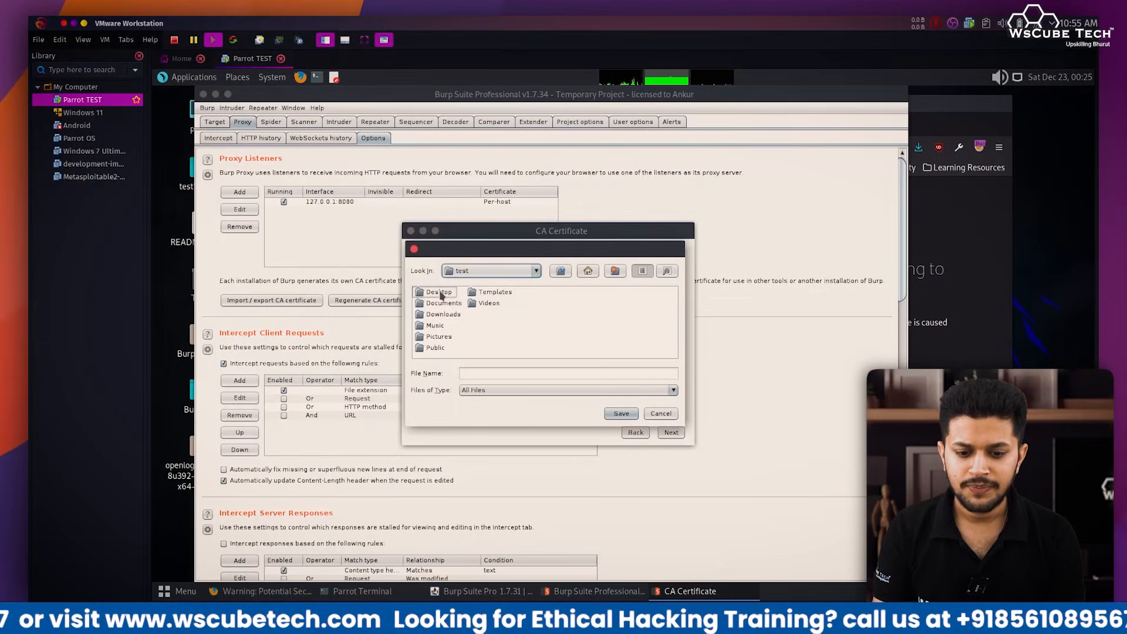
{"action": "left_click", "coordinate": [510, 372]}
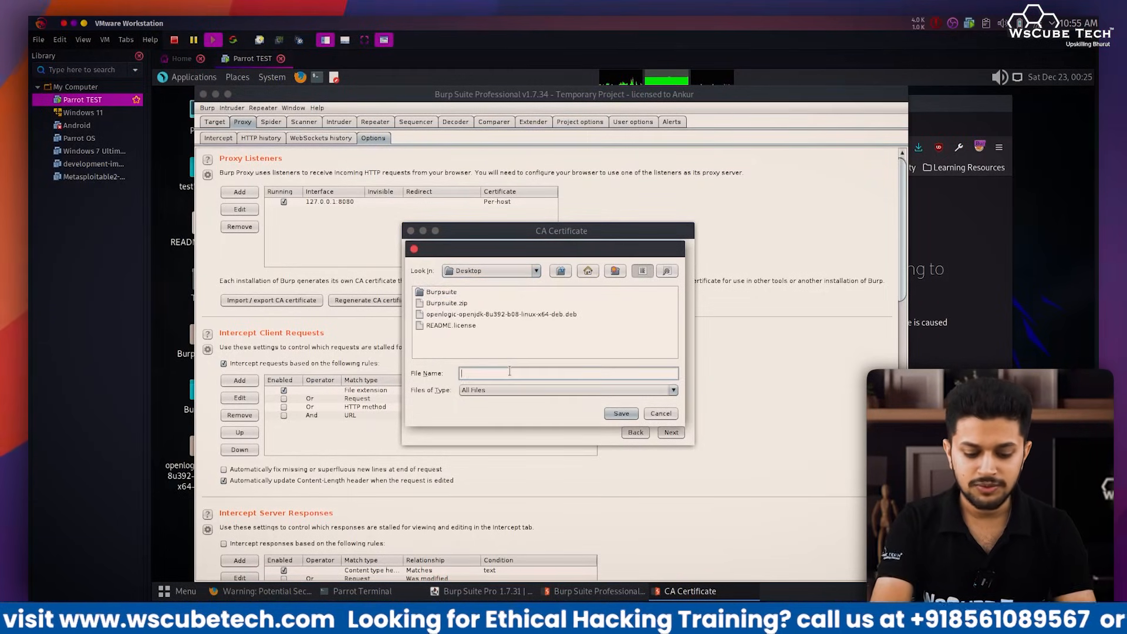
{"action": "type", "text": "cert"}
{"action": "left_click", "coordinate": [621, 414]}
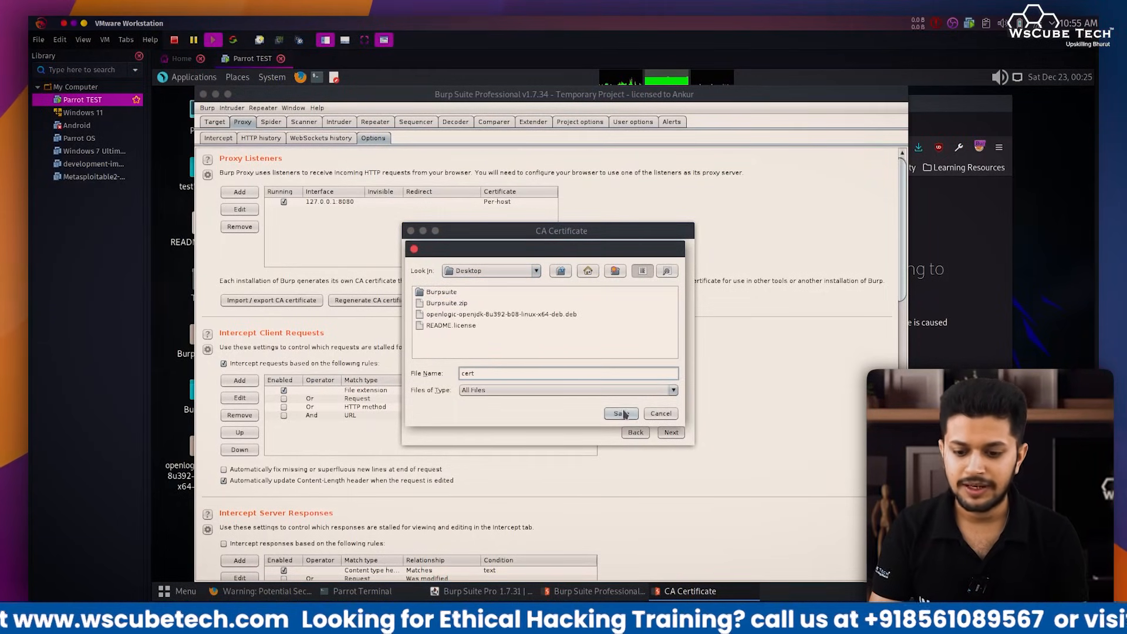
{"action": "left_click", "coordinate": [669, 432]}
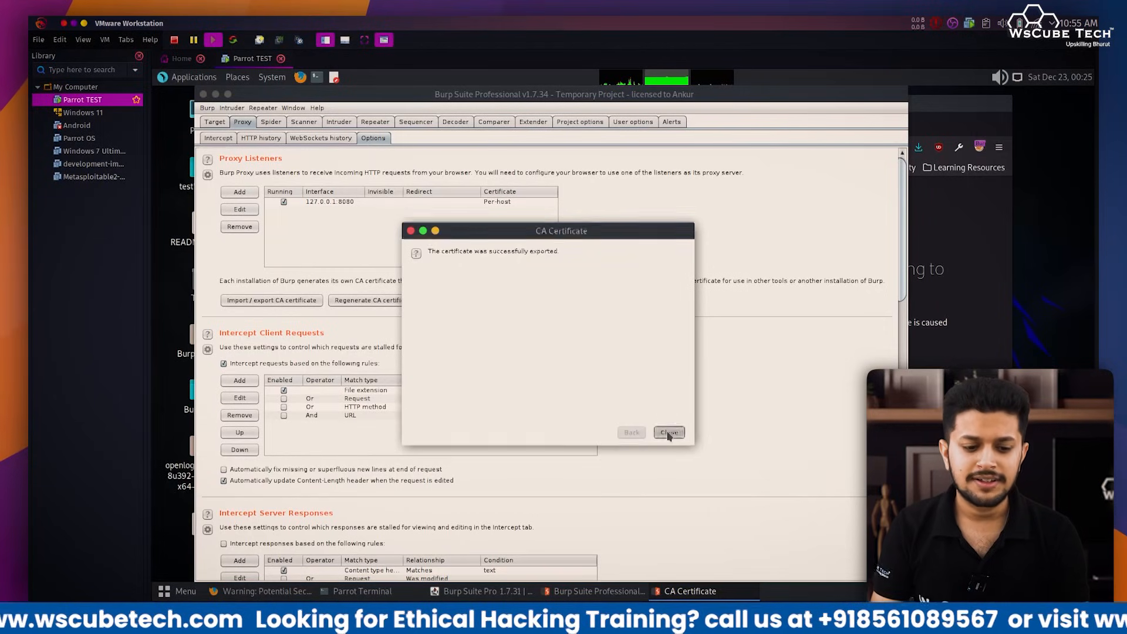
{"action": "left_click", "coordinate": [669, 433]}
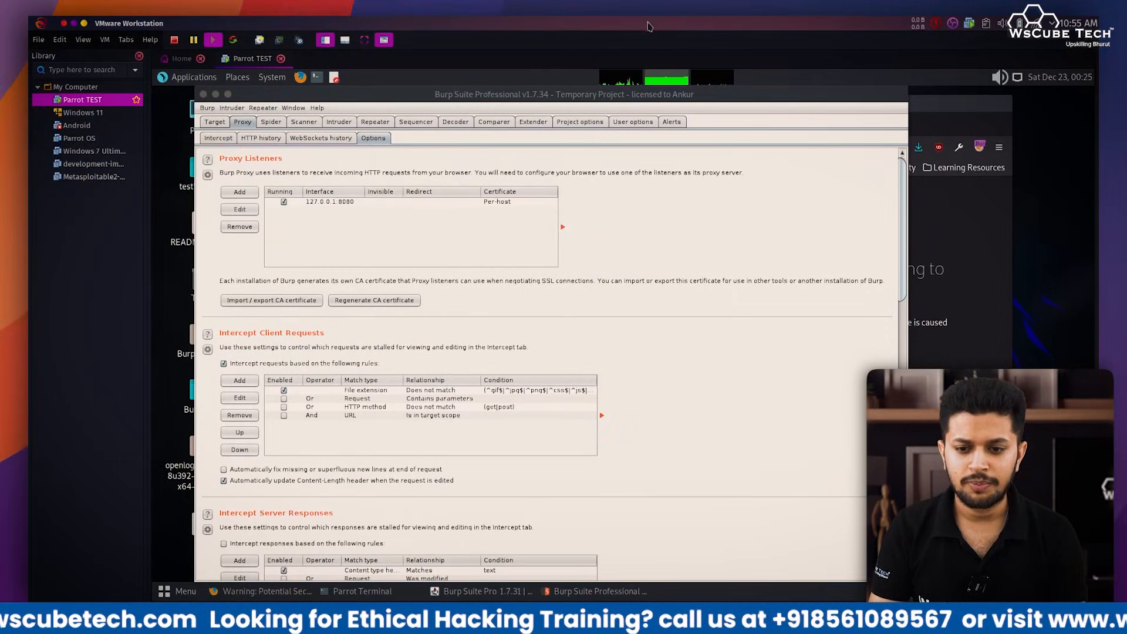
- Move the Burp Suite window aside to uncover the desktop files and select the exported cert file
{"action": "left_click", "coordinate": [656, 95]}
{"action": "left_click_drag", "start_coordinate": [714, 85], "coordinate": [713, 83]}
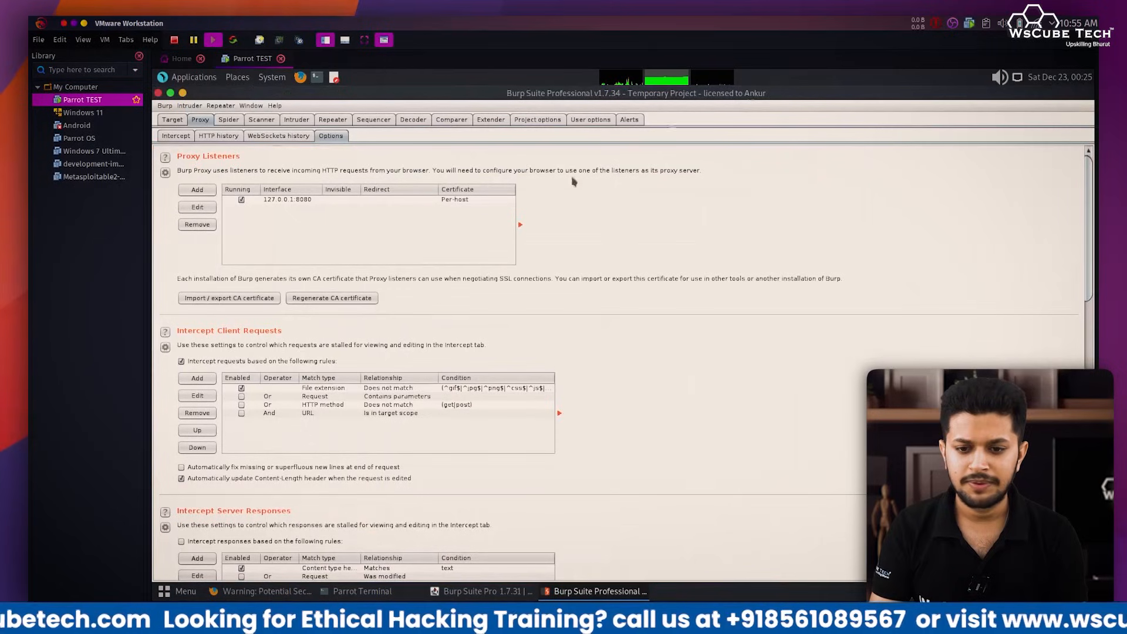
{"action": "left_click_drag", "start_coordinate": [588, 96], "coordinate": [578, 102]}
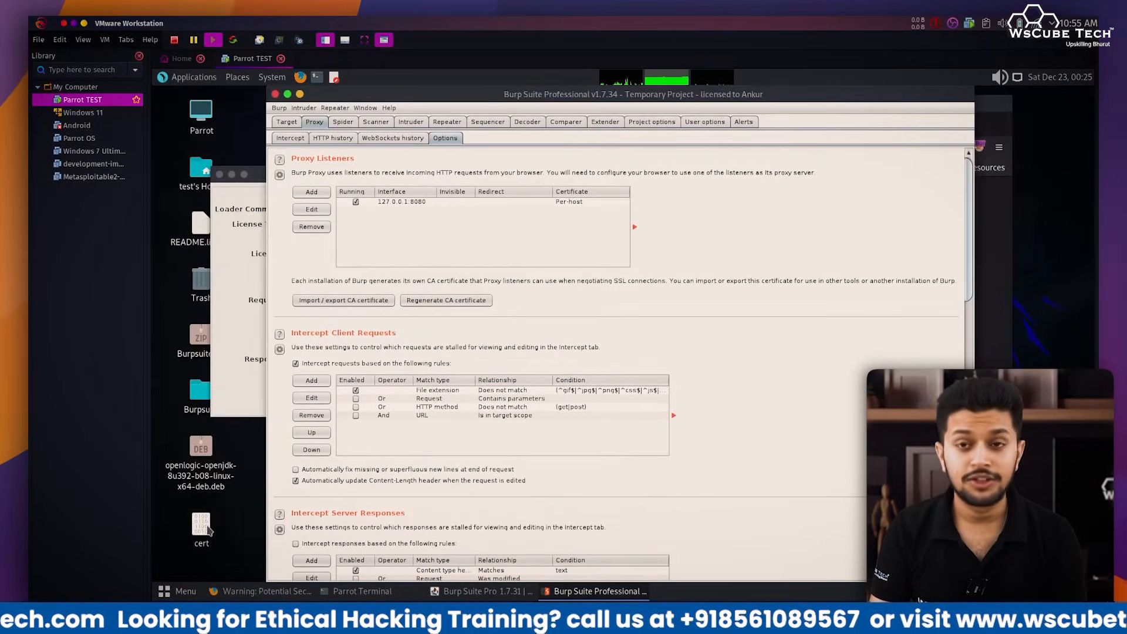
{"action": "left_click", "coordinate": [207, 526]}
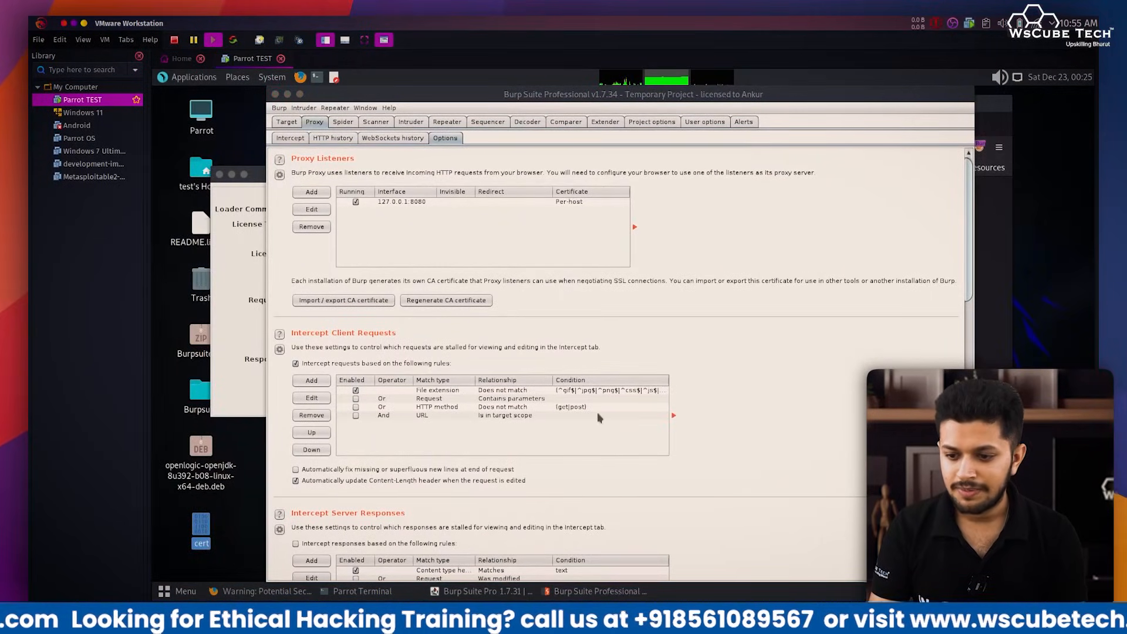
- Search Firefox's settings for cert, open the Certificate Manager and start importing a certificate authority
{"action": "left_click", "coordinate": [992, 351]}
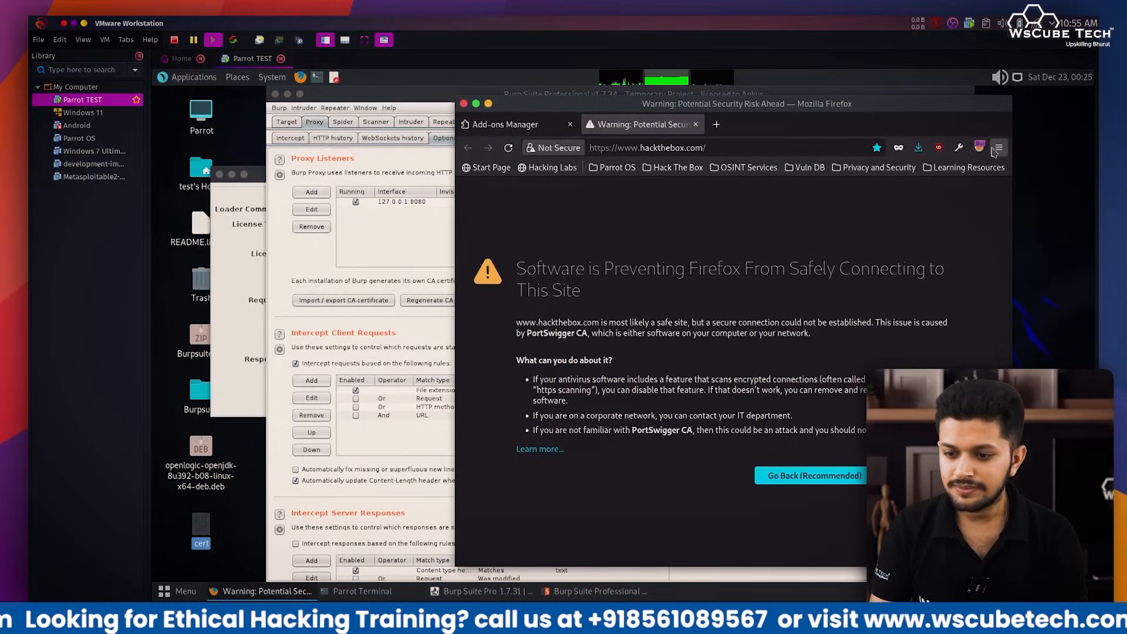
{"action": "left_click", "coordinate": [1000, 148]}
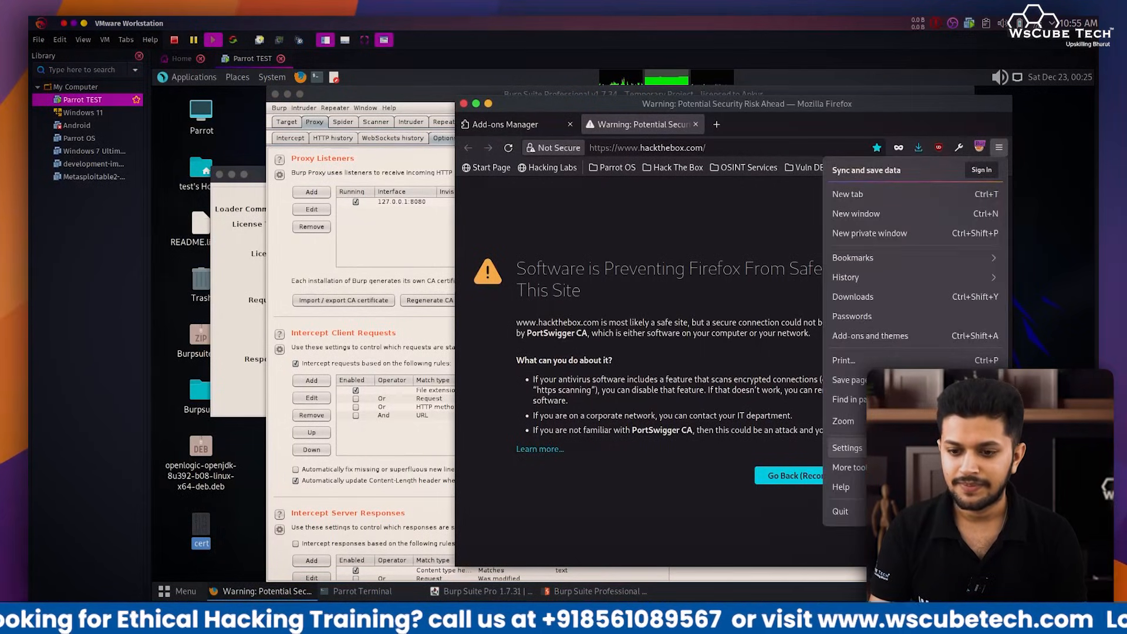
{"action": "left_click", "coordinate": [851, 447]}
{"action": "type", "text": "cert"}
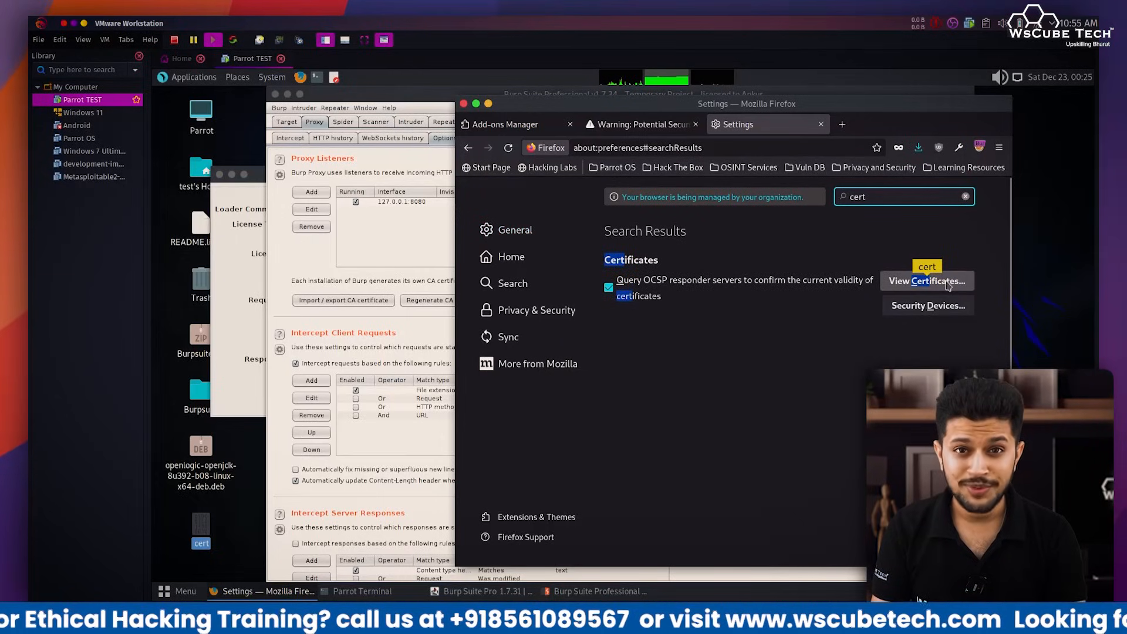
{"action": "left_click", "coordinate": [946, 283]}
{"action": "left_click", "coordinate": [700, 467]}
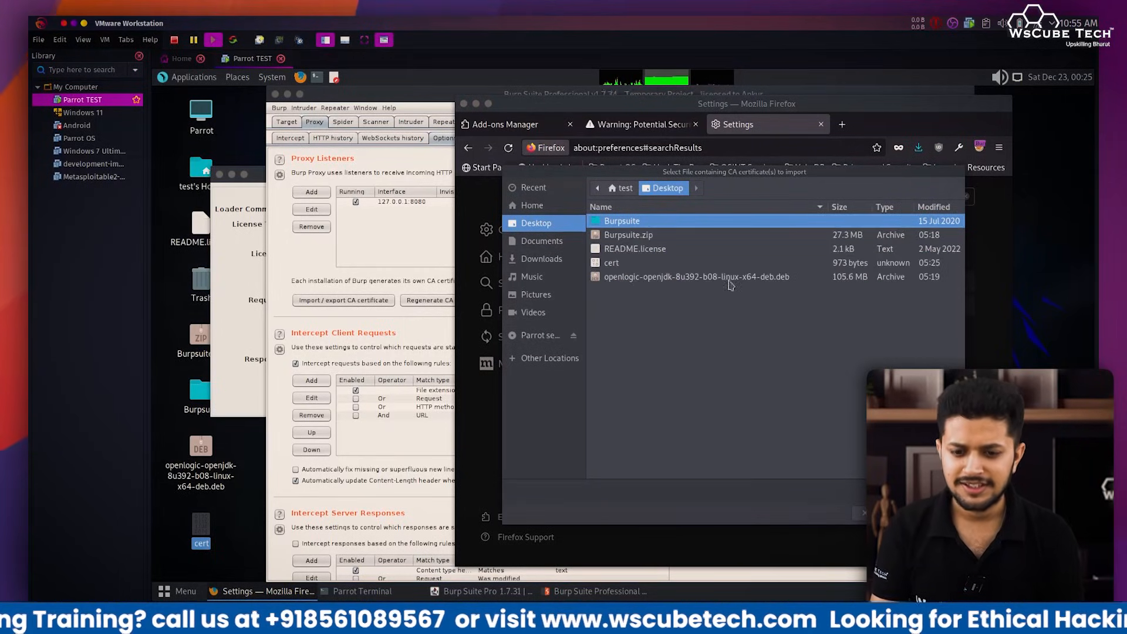
- Import the cert file from the Desktop, trusting the CA to identify websites and email users, and close the Certificate Manager
{"action": "left_click", "coordinate": [651, 264]}
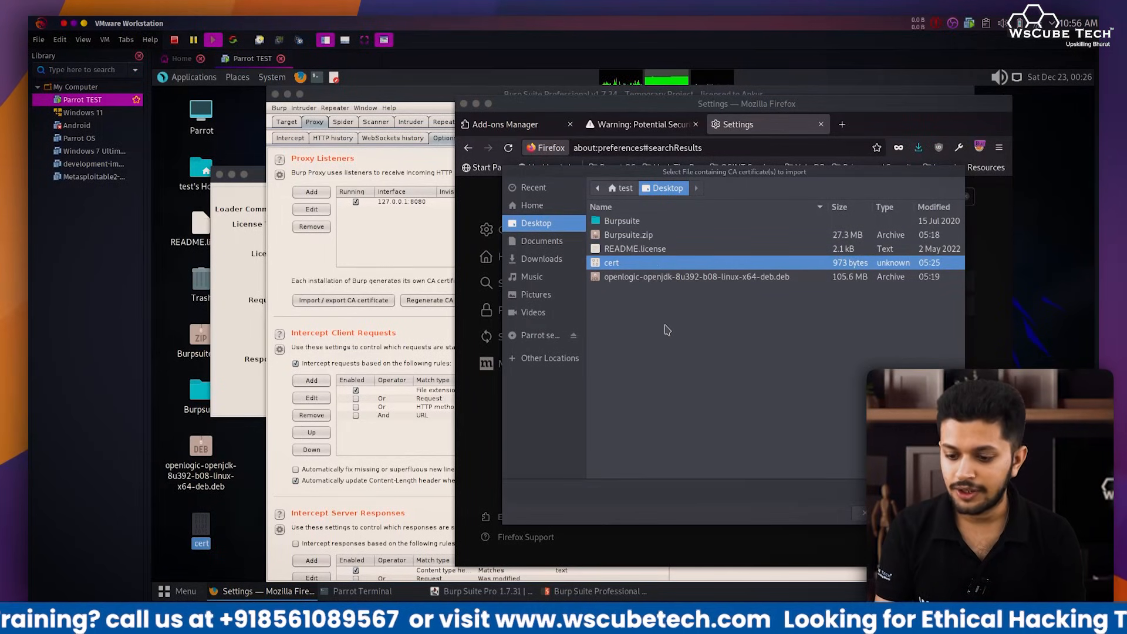
{"action": "key", "text": "Return"}
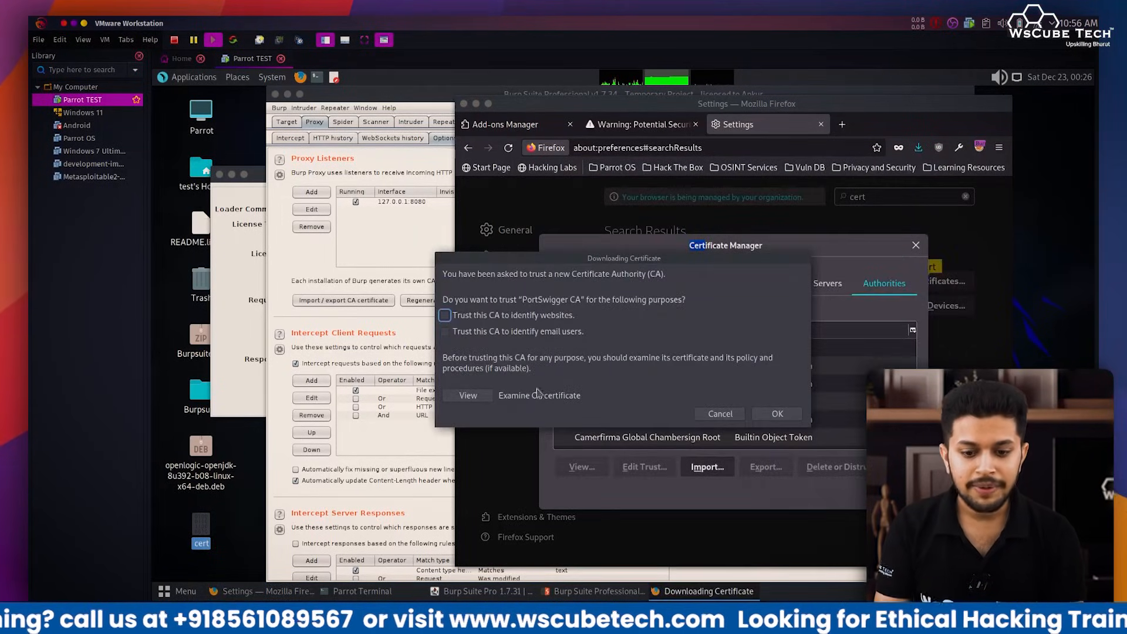
{"action": "left_click", "coordinate": [445, 316]}
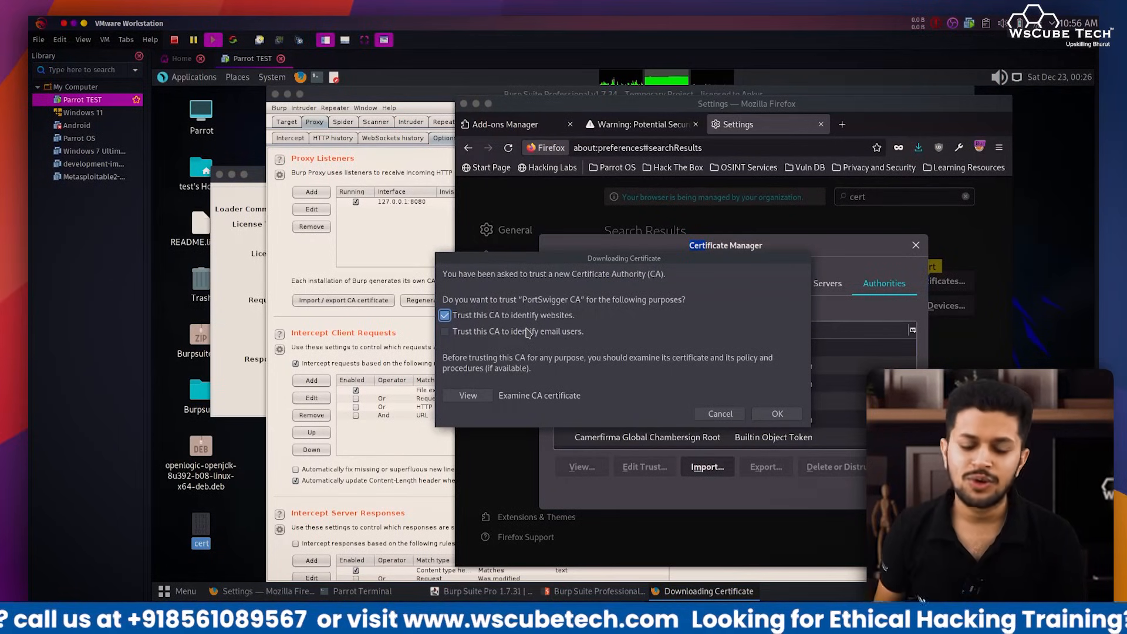
{"action": "left_click", "coordinate": [489, 332]}
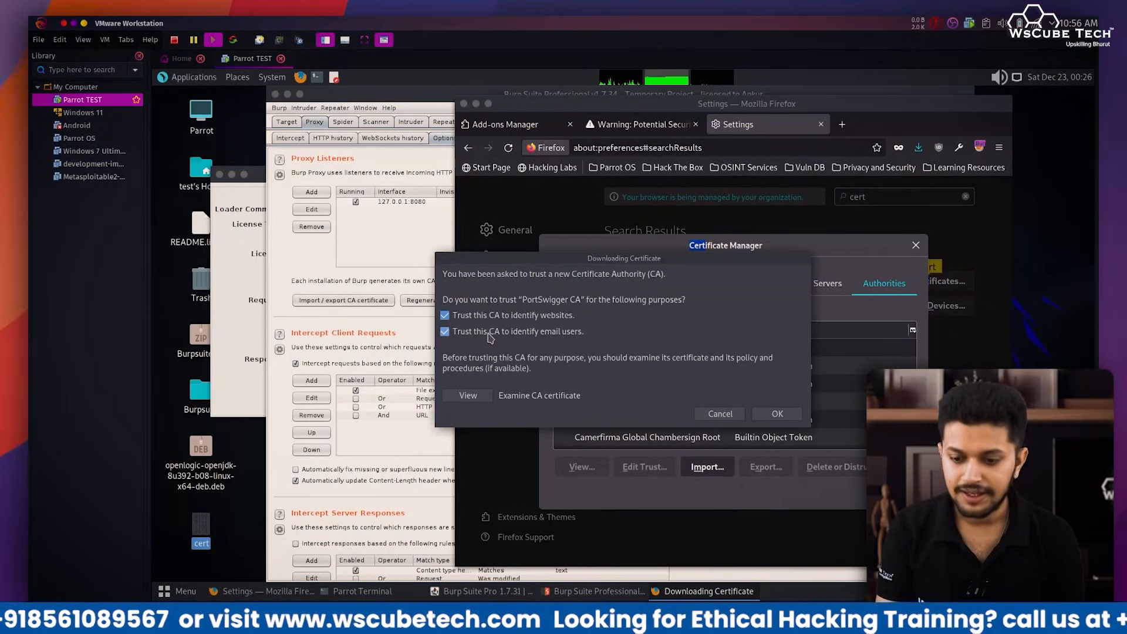
{"action": "left_click", "coordinate": [777, 414]}
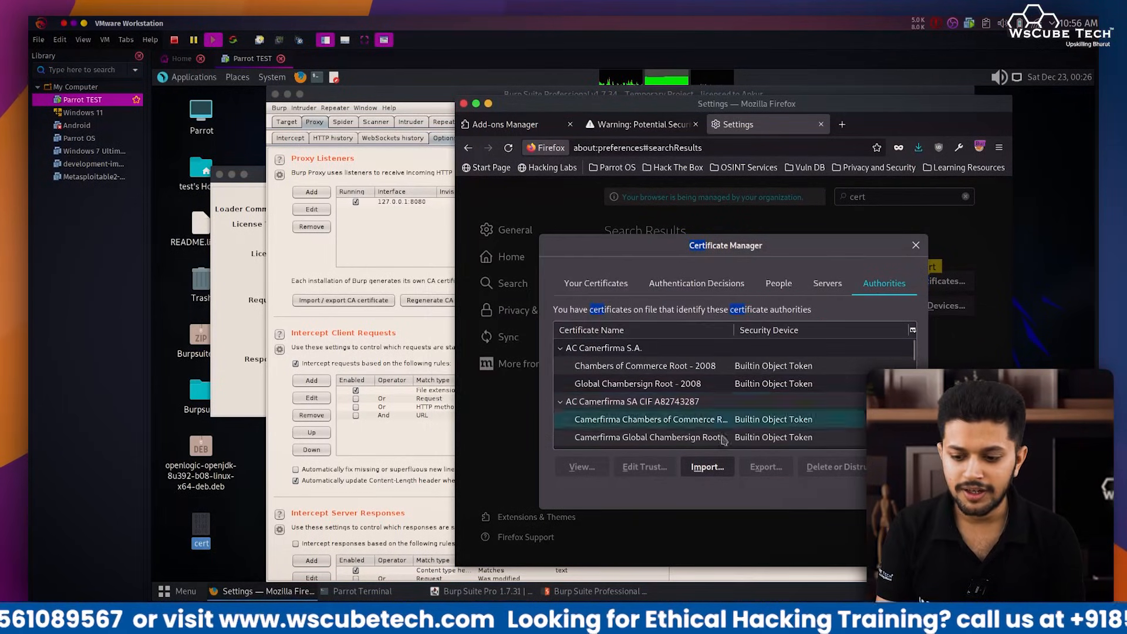
{"action": "left_click", "coordinate": [893, 491]}
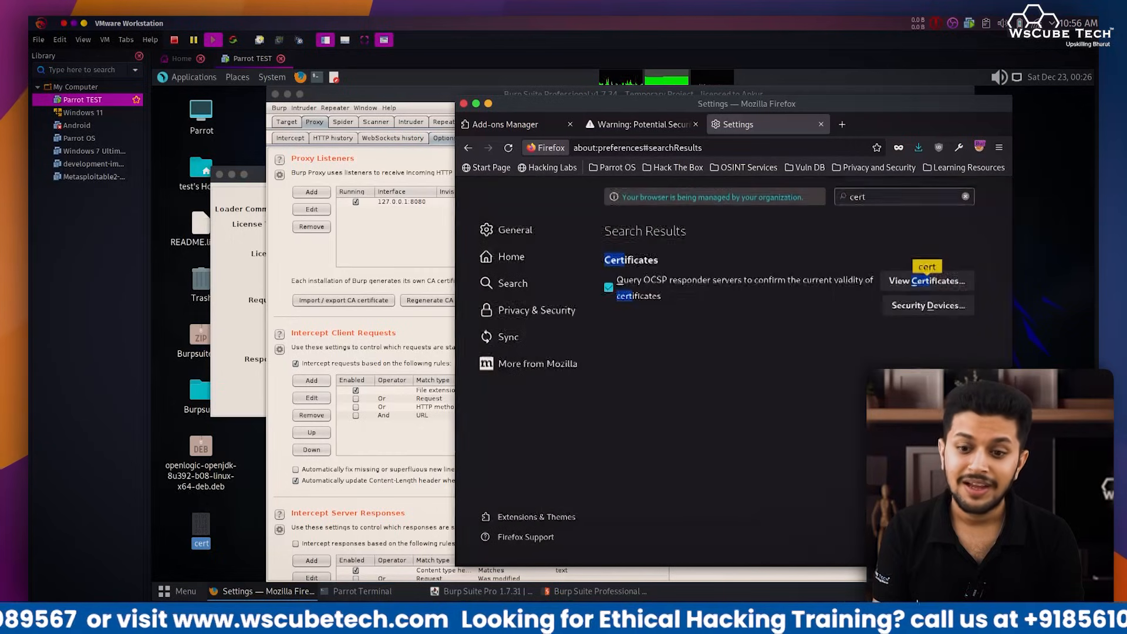
- Reload the hackthebox.com page and examine its intercepted request in Burp Suite's proxy
{"action": "left_click", "coordinate": [639, 125]}
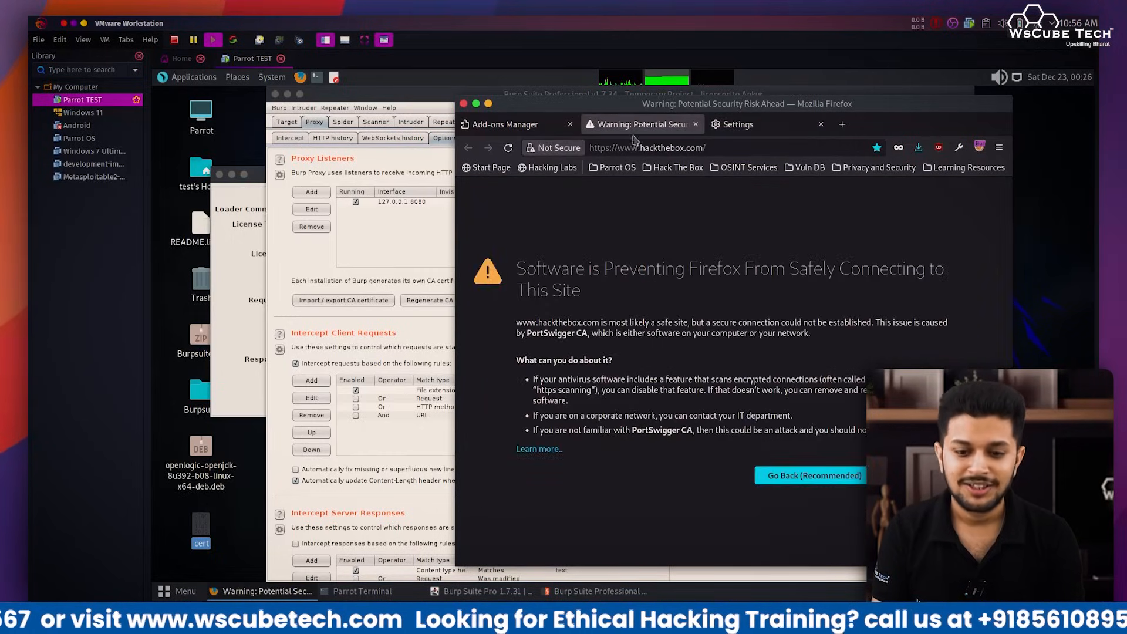
{"action": "left_click", "coordinate": [507, 147]}
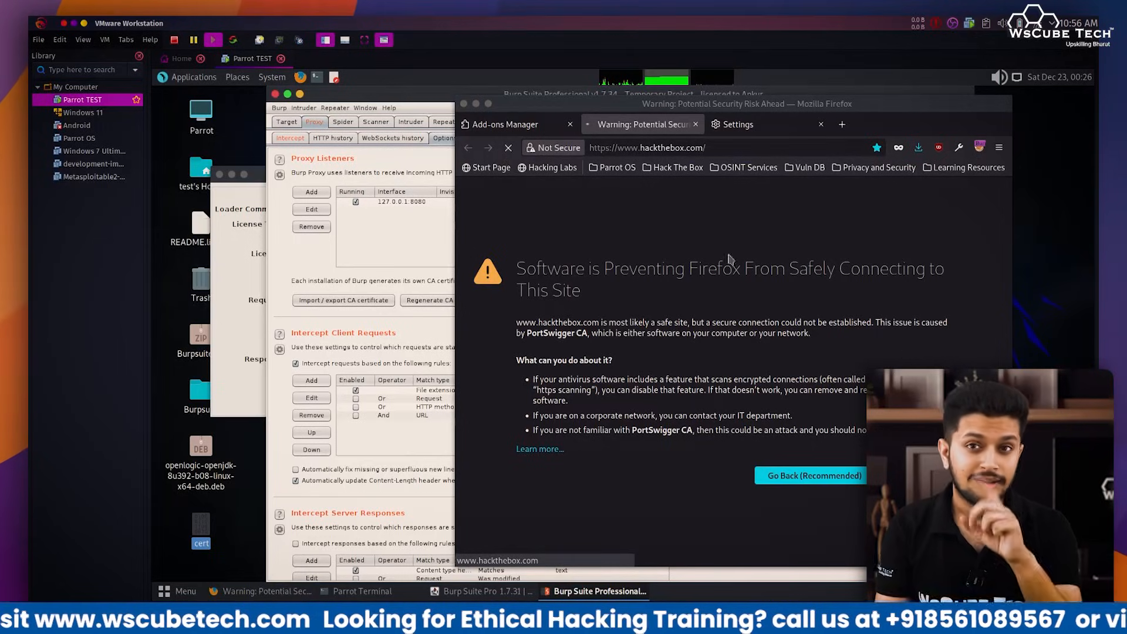
{"action": "left_click", "coordinate": [290, 137]}
{"action": "left_click", "coordinate": [420, 278]}
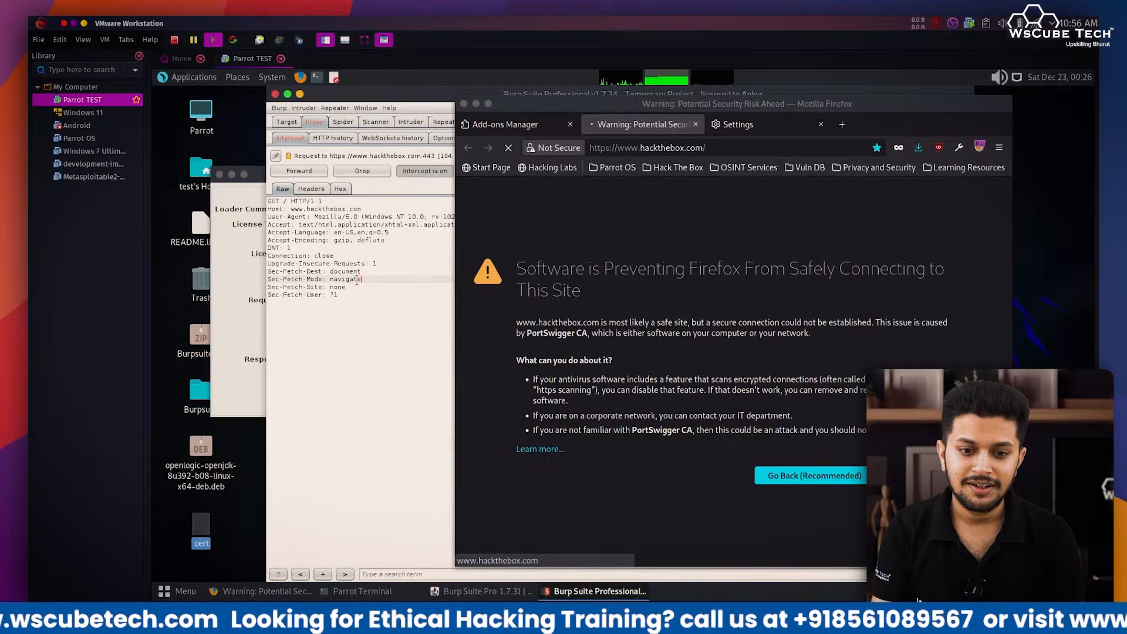
{"action": "left_click", "coordinate": [392, 96]}
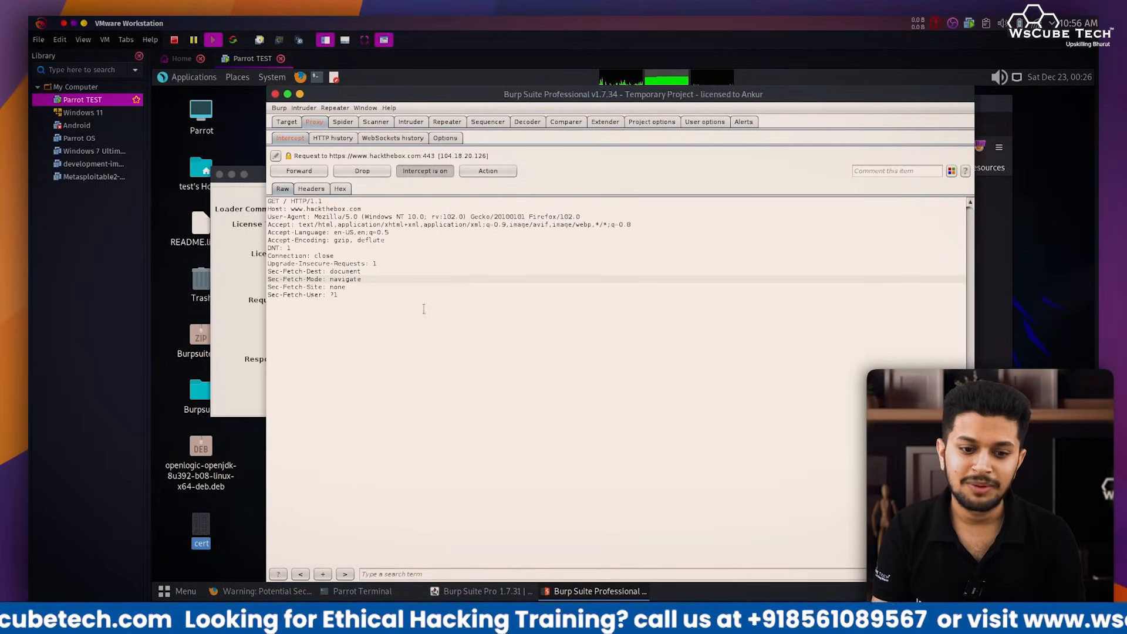
- Forward the intercepted hackthebox.com requests from Burp Suite and turn interception off
{"action": "left_click", "coordinate": [299, 171]}
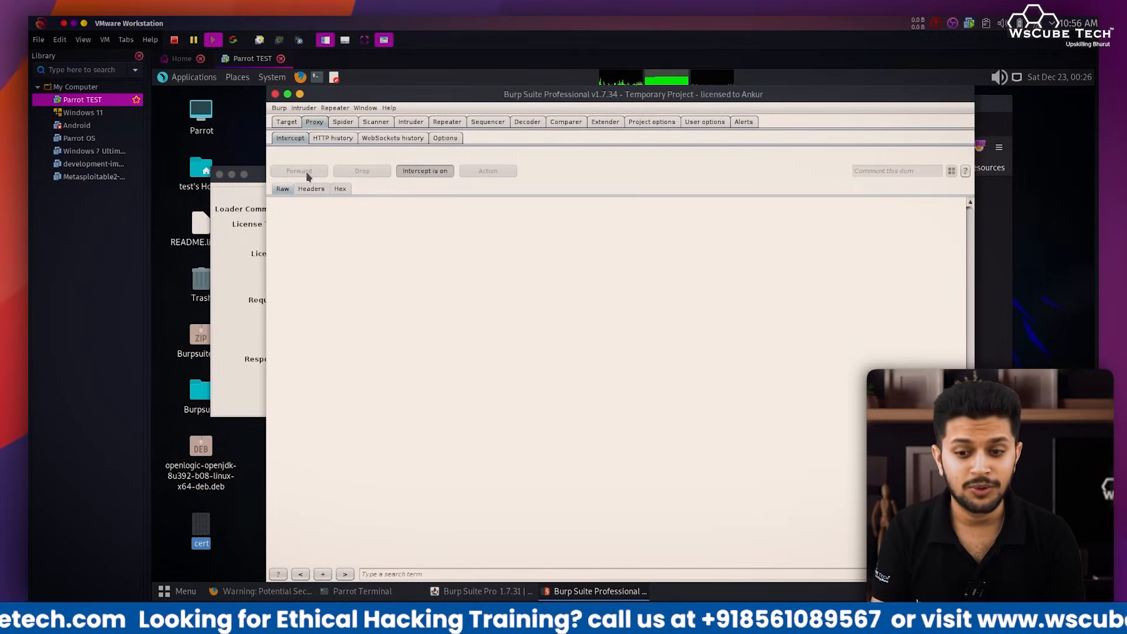
{"action": "key", "text": "alt+Tab"}
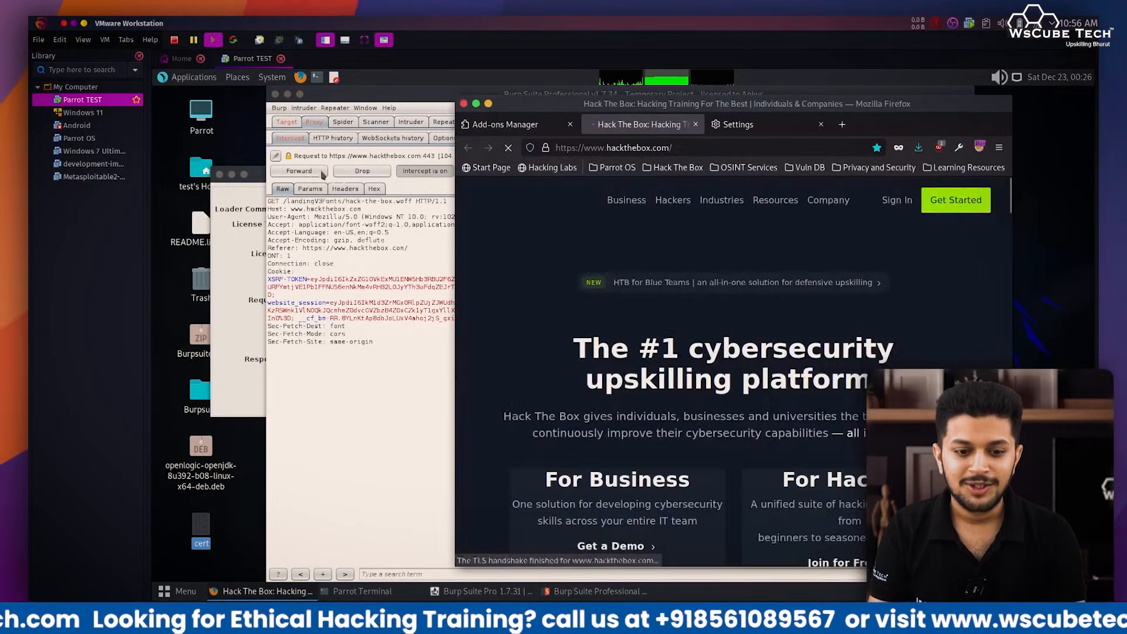
{"action": "left_click", "coordinate": [302, 172]}
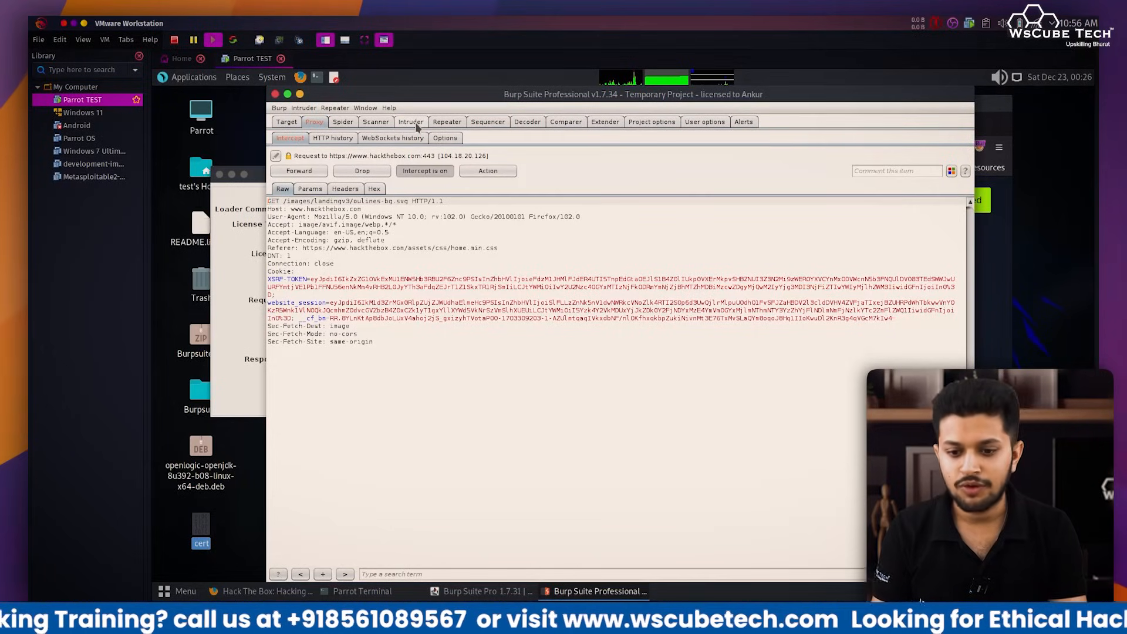
{"action": "left_click", "coordinate": [425, 171]}
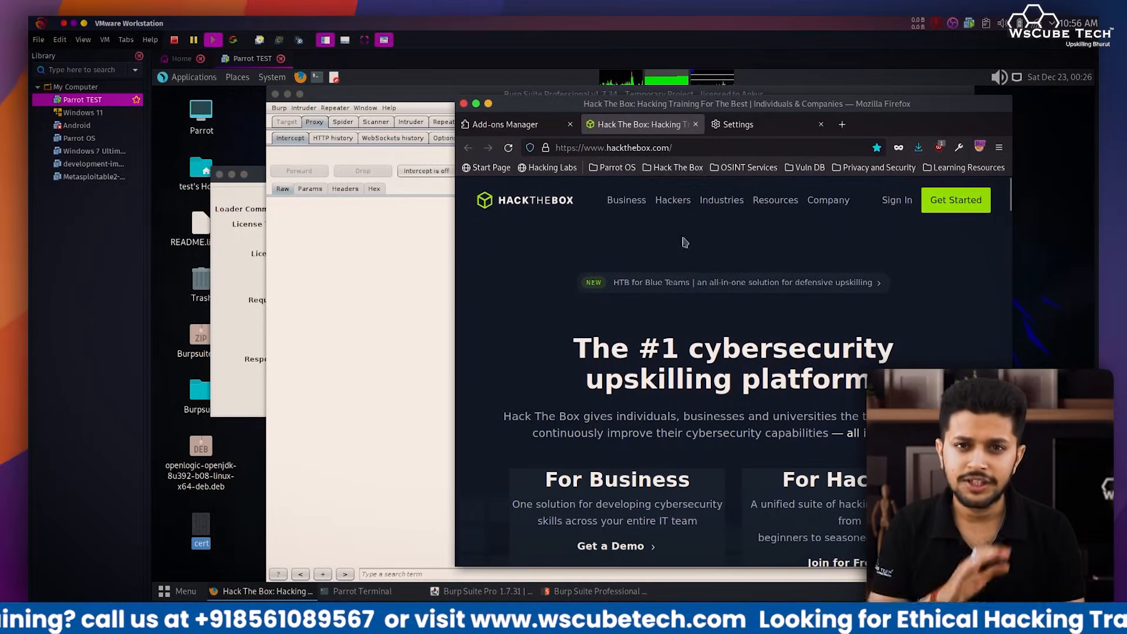
- Close the Hack The Box tab and view the AES Payloads extension in Burp Suite's BApp Store
{"action": "left_click", "coordinate": [696, 125]}
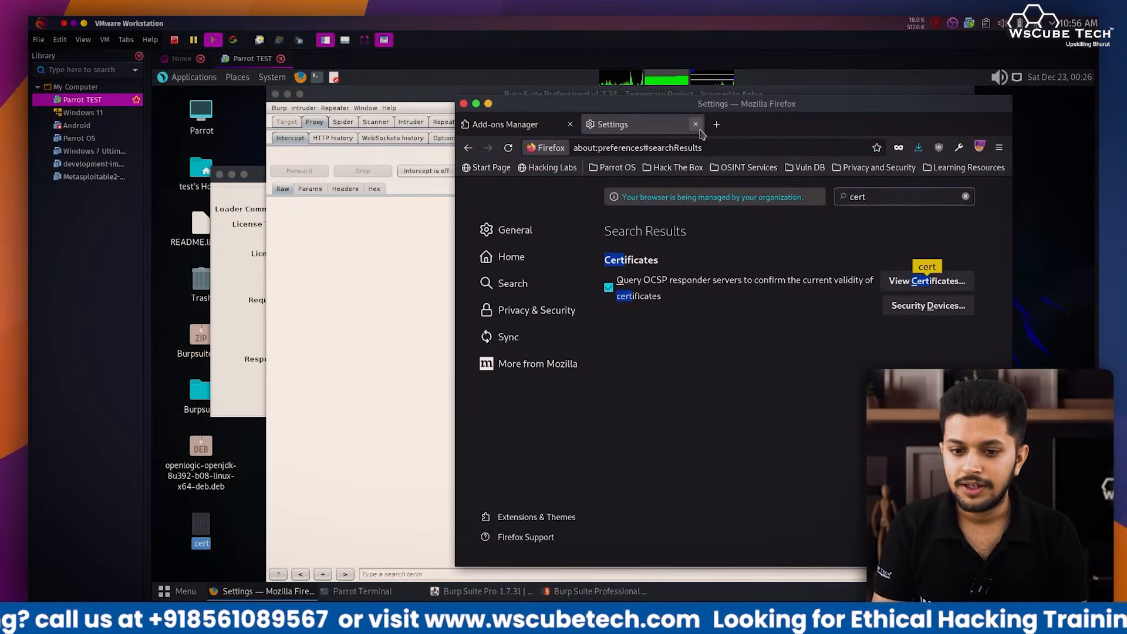
{"action": "left_click", "coordinate": [393, 224]}
{"action": "left_click", "coordinate": [605, 122]}
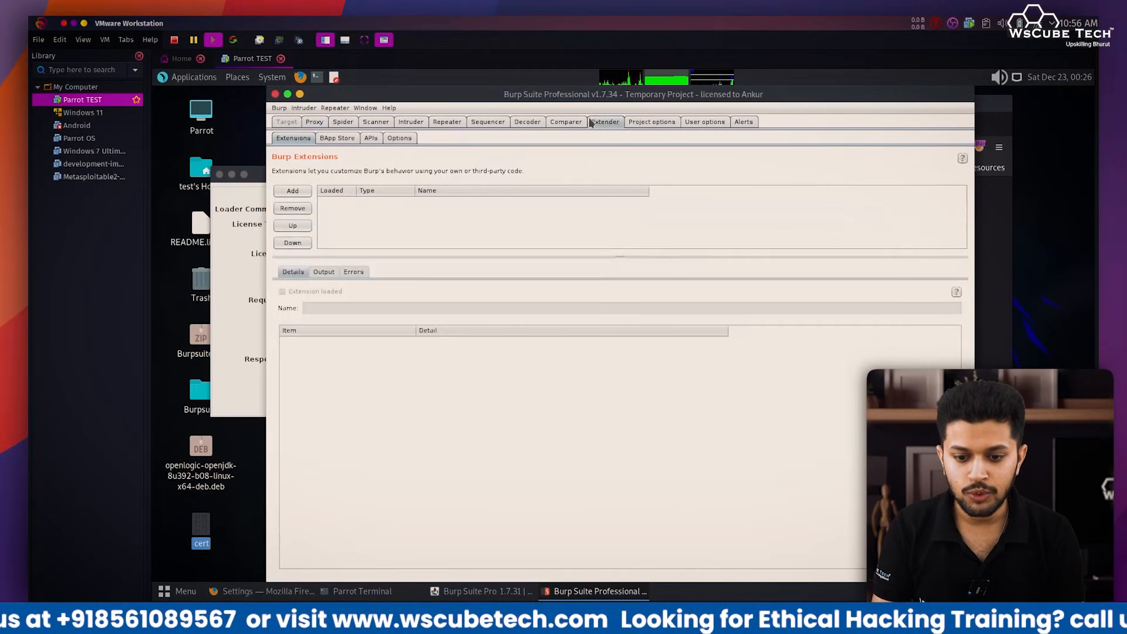
{"action": "left_click", "coordinate": [337, 138]}
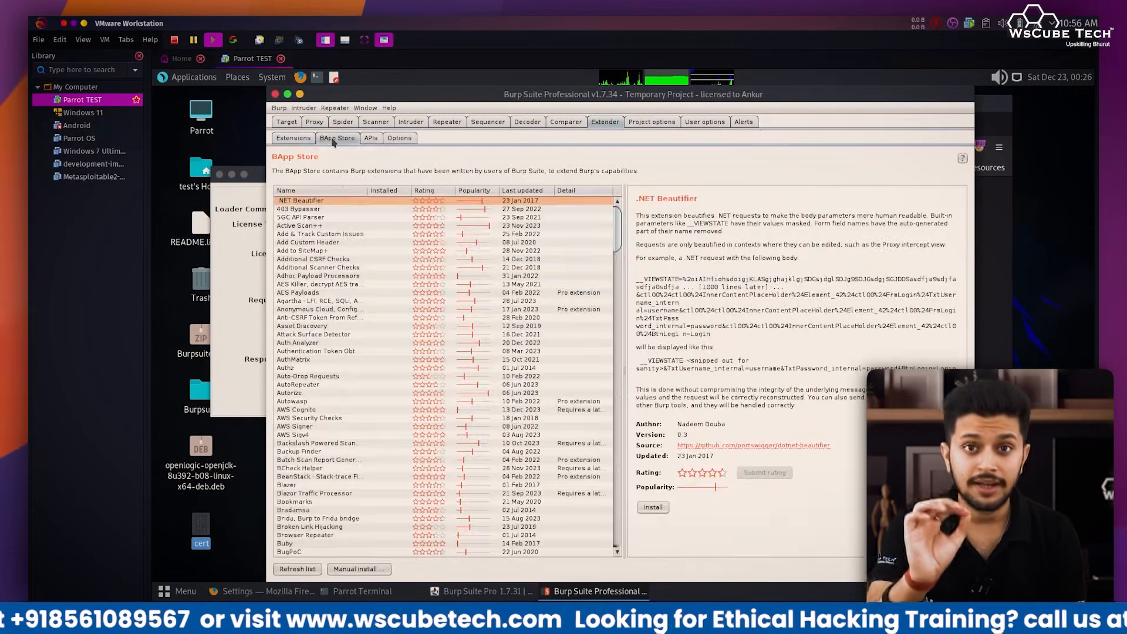
{"action": "left_click", "coordinate": [575, 293]}
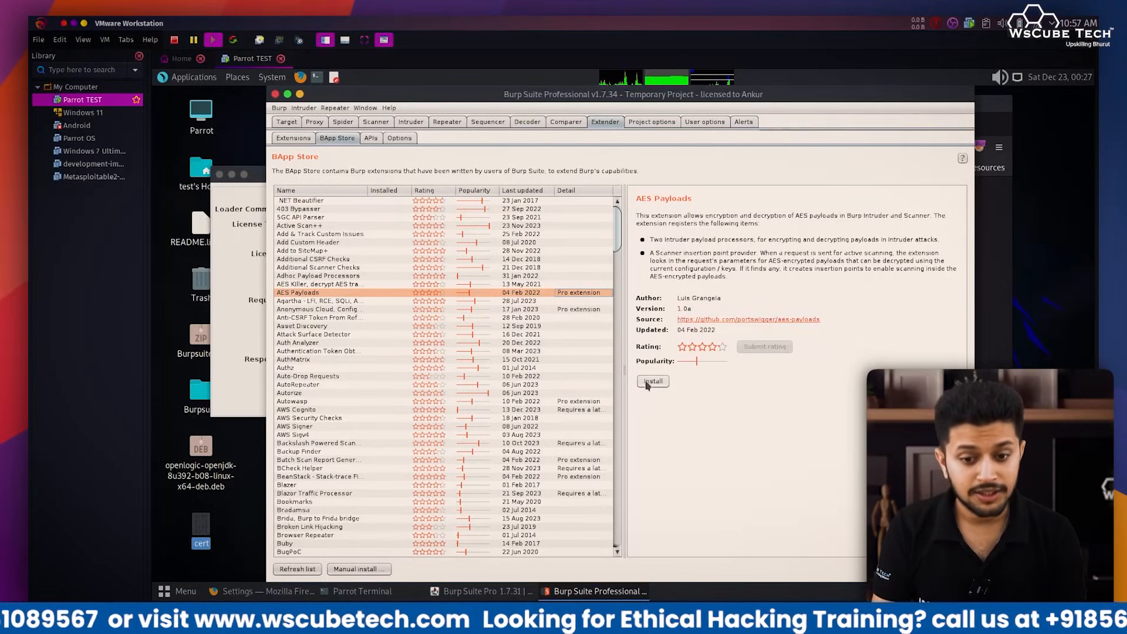
- Exit Burp Suite Professional and turn off the FoxyProxy proxy in Firefox
{"action": "left_click", "coordinate": [276, 95]}
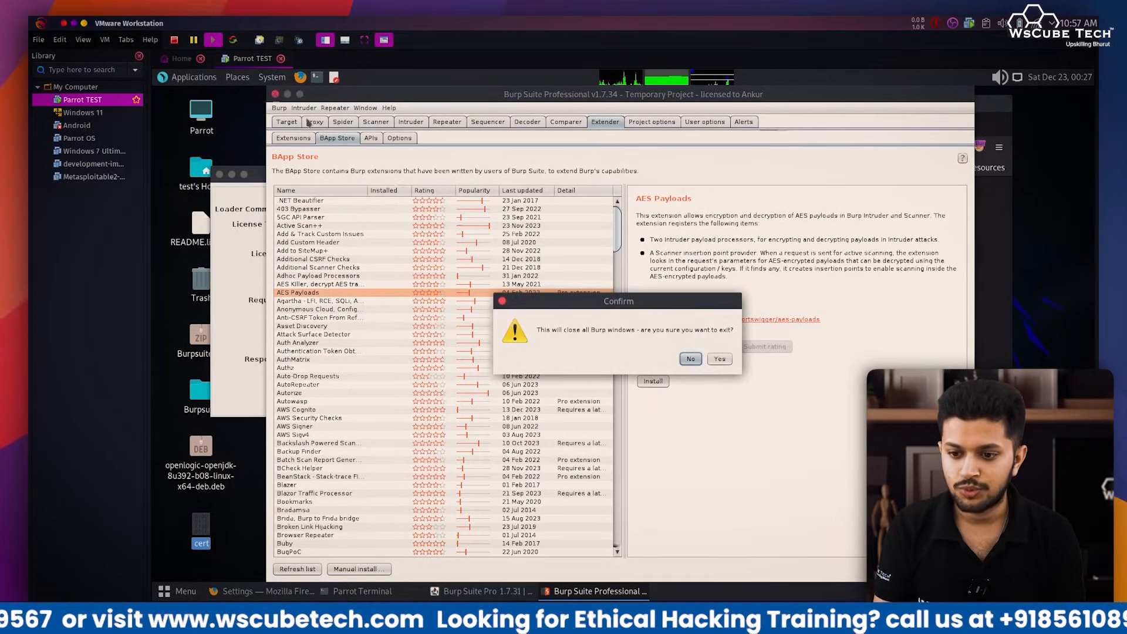
{"action": "left_click", "coordinate": [719, 359]}
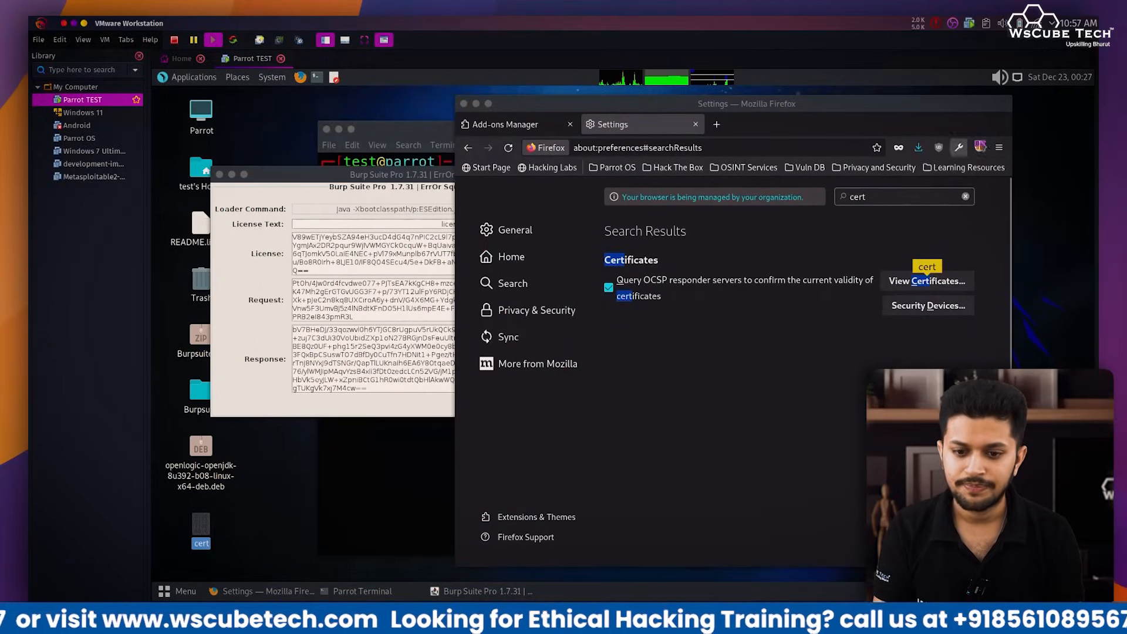
{"action": "left_click", "coordinate": [980, 146]}
{"action": "left_click", "coordinate": [901, 190]}
{"action": "left_click", "coordinate": [795, 404]}
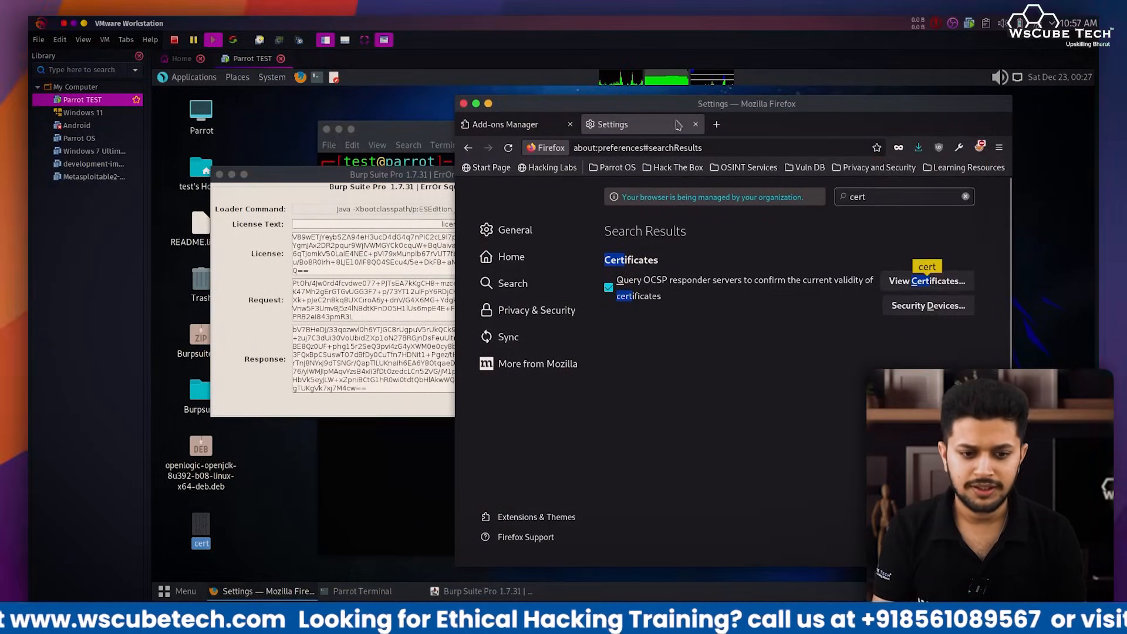
- Close the Burp Suite loader window and list the Burpsuite folder's contents in the terminal with ls
{"action": "left_click", "coordinate": [352, 409]}
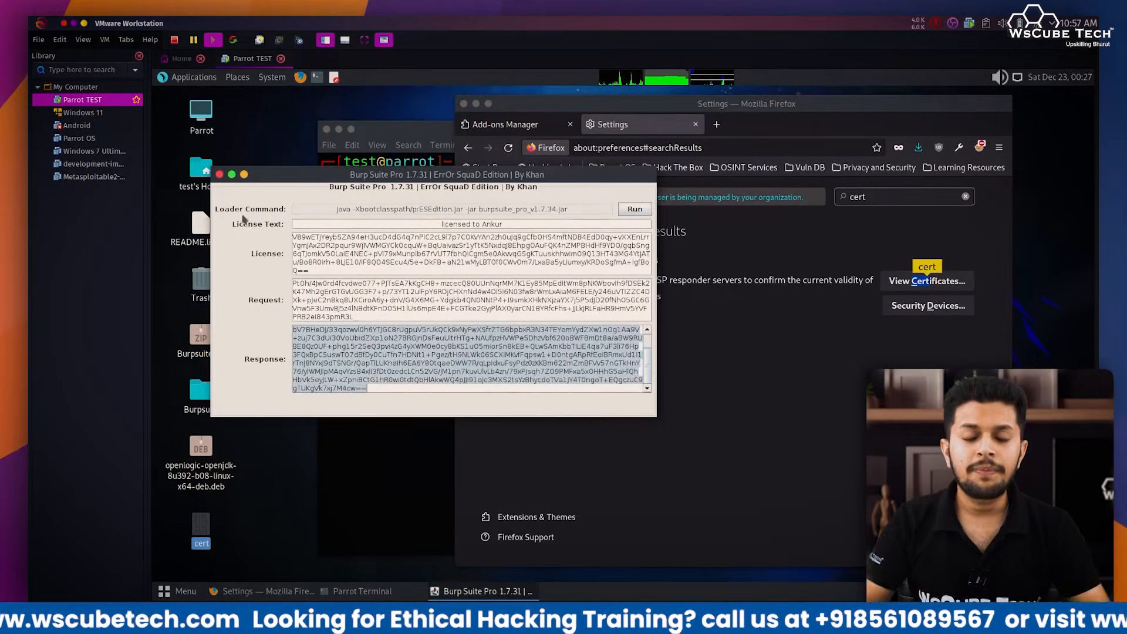
{"action": "left_click", "coordinate": [220, 173]}
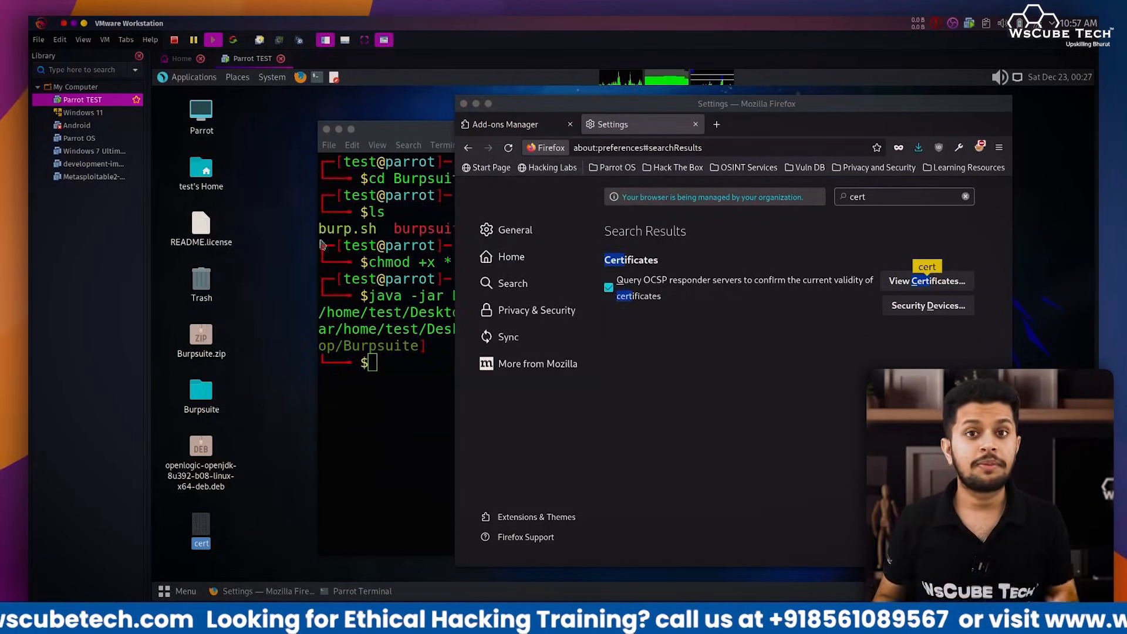
{"action": "left_click", "coordinate": [376, 378]}
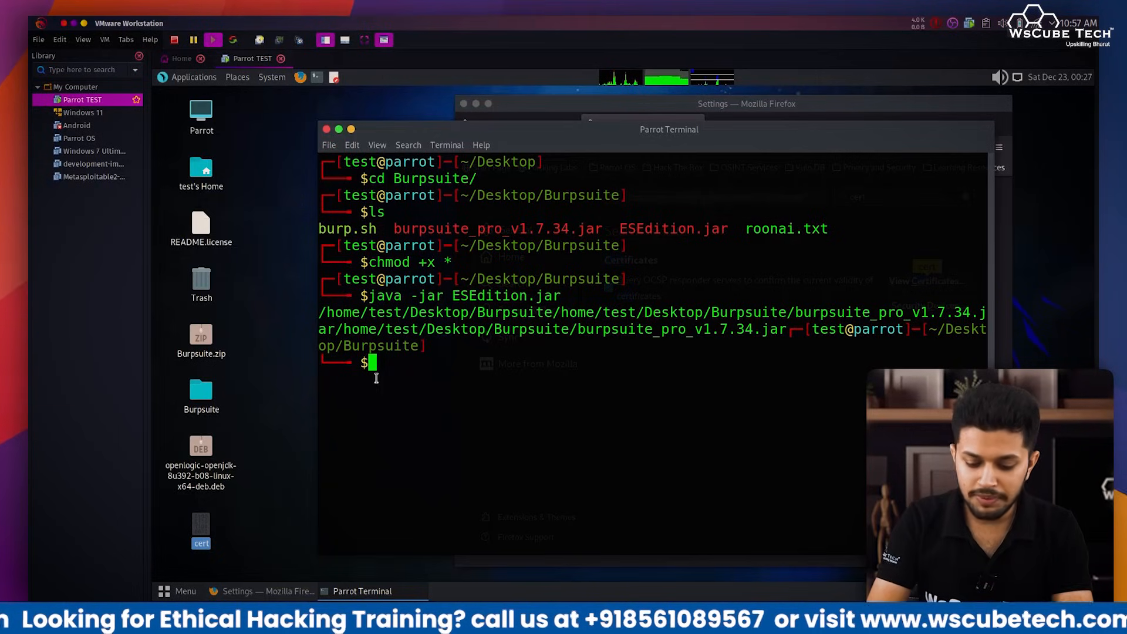
{"action": "type", "text": "ls"}
{"action": "key", "text": "Return"}
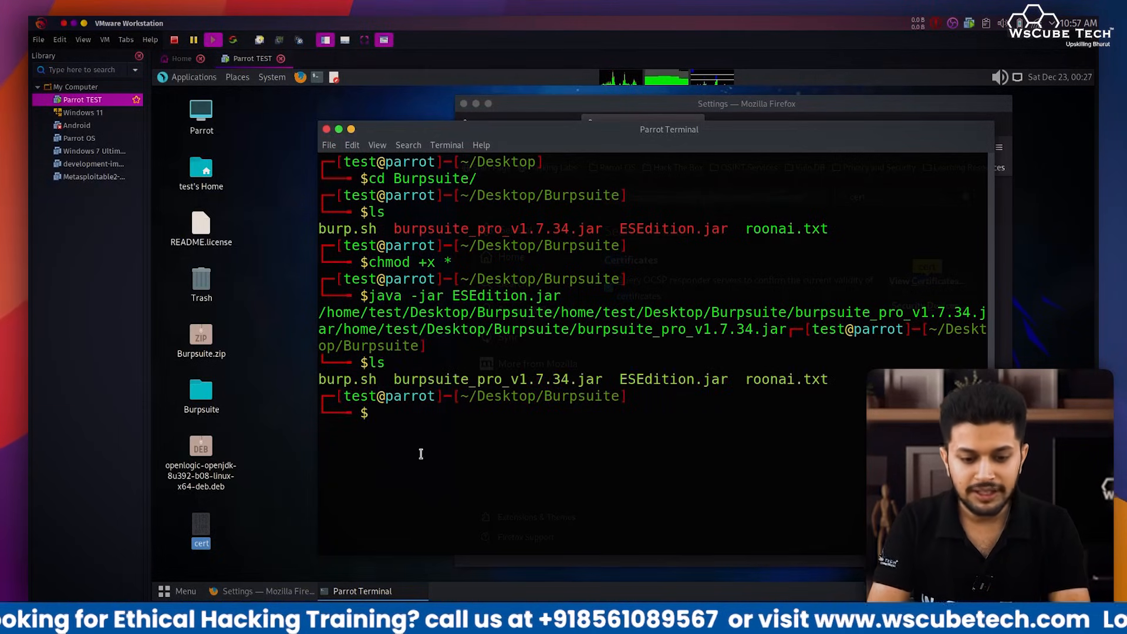
- Launch Burp Suite from the terminal with ./burp.sh, dismiss the JRE notice, and cancel the project startup wizard
{"action": "type", "text": "./burp.sh"}
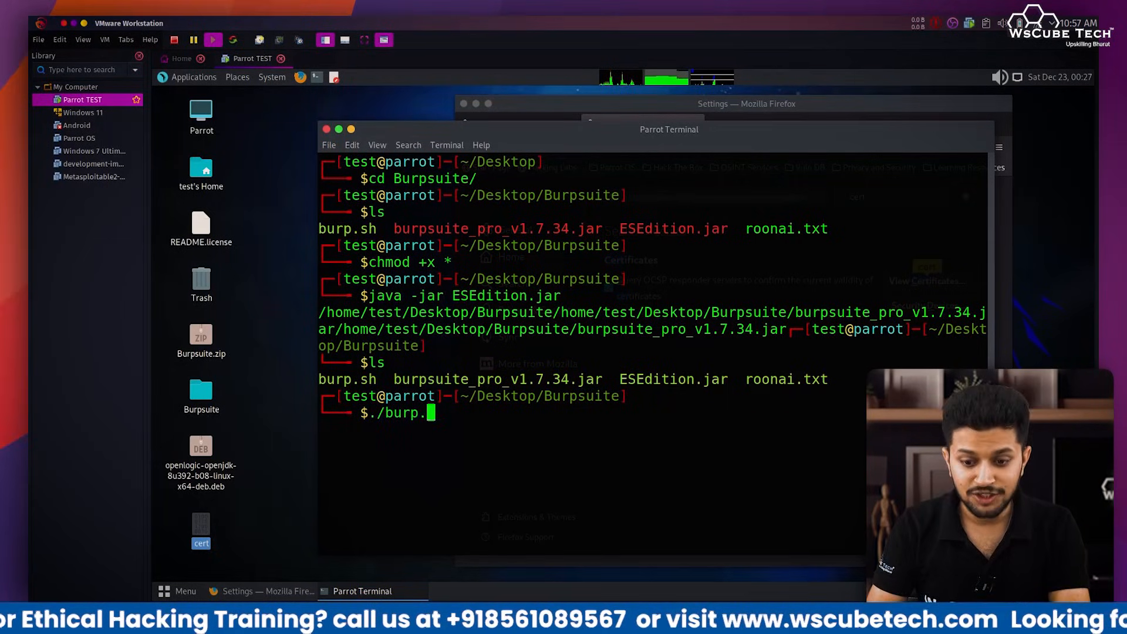
{"action": "key", "text": "Return"}
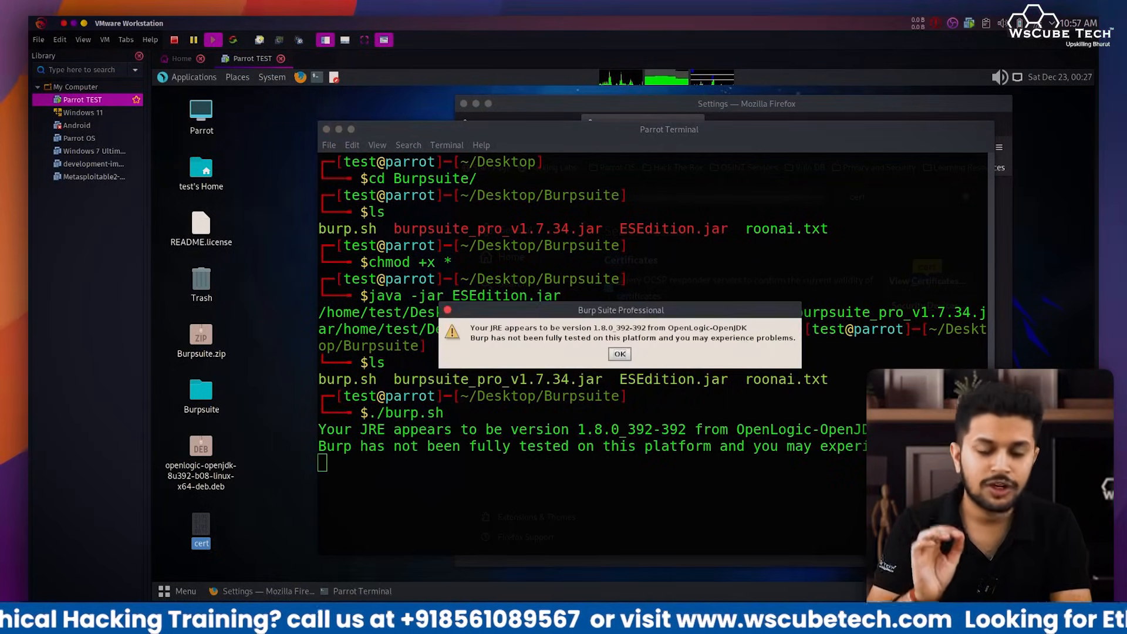
{"action": "left_click", "coordinate": [620, 354]}
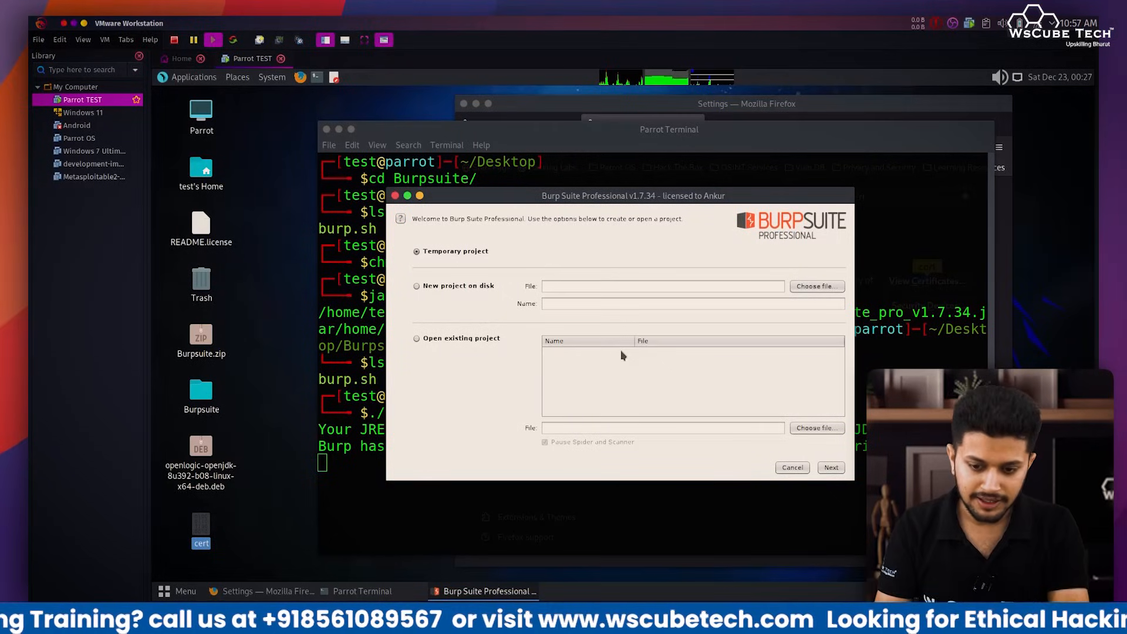
{"action": "left_click", "coordinate": [793, 468]}
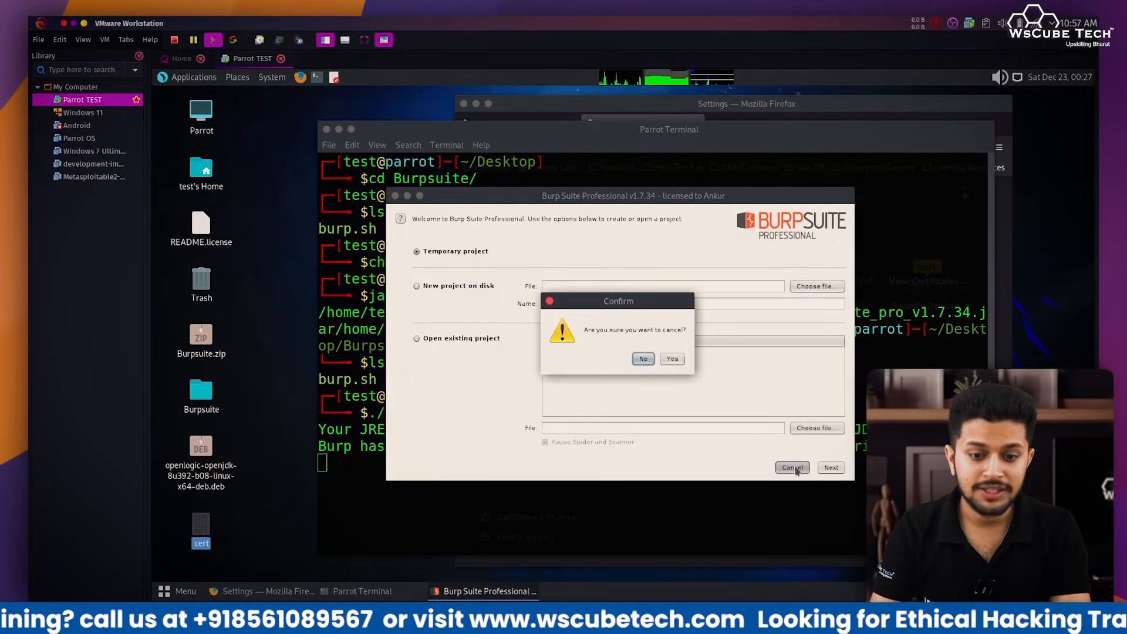
{"action": "left_click", "coordinate": [673, 358]}
{"action": "left_click", "coordinate": [394, 196]}
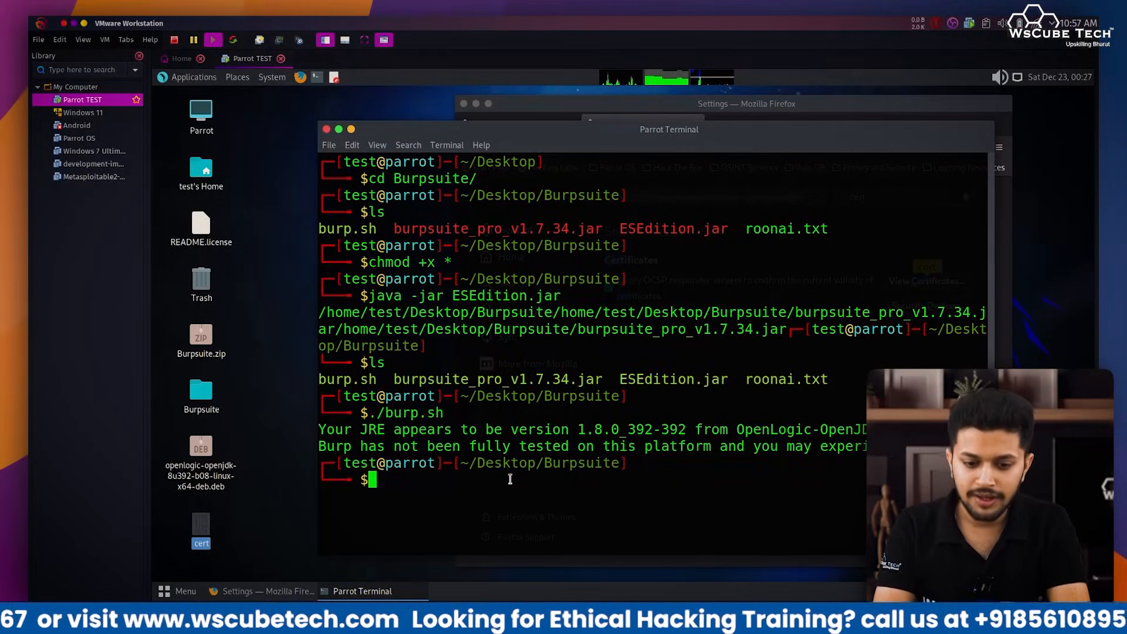
- Open burp.sh for editing as superuser with sudo pluma burp.sh and enlarge the editor window
{"action": "type", "text": "pluma"}
{"action": "key", "text": "Home"}
{"action": "type", "text": "sudo"}
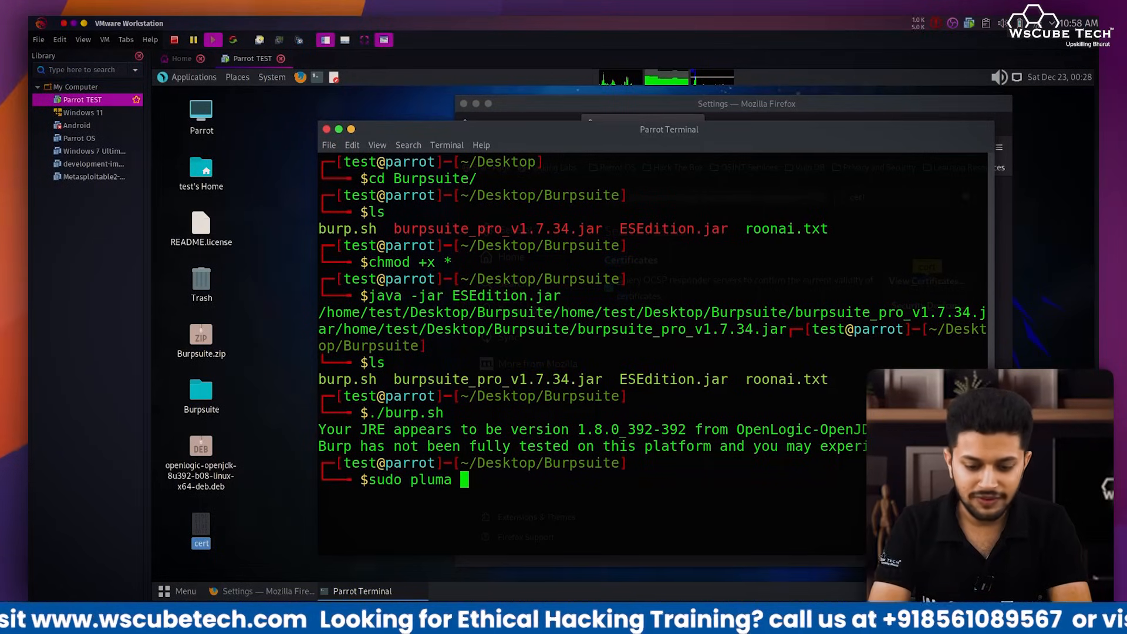
{"action": "key", "text": "End"}
{"action": "type", "text": "burp.sh"}
{"action": "key", "text": "Return"}
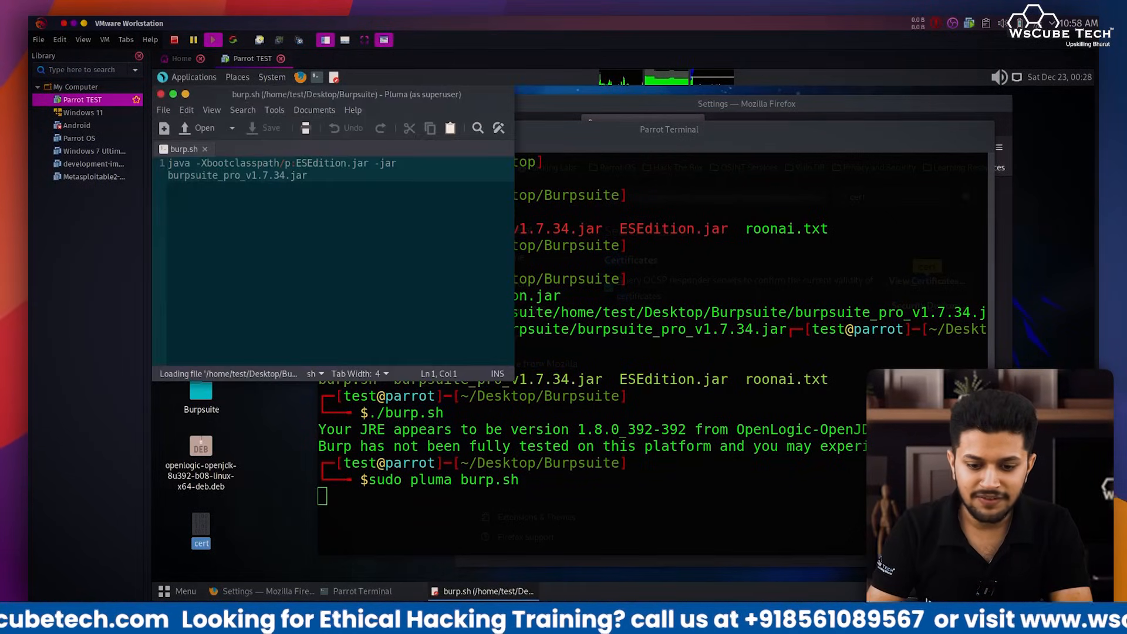
{"action": "left_click_drag", "start_coordinate": [512, 380], "coordinate": [860, 495]}
{"action": "left_click_drag", "start_coordinate": [567, 95], "coordinate": [725, 142]}
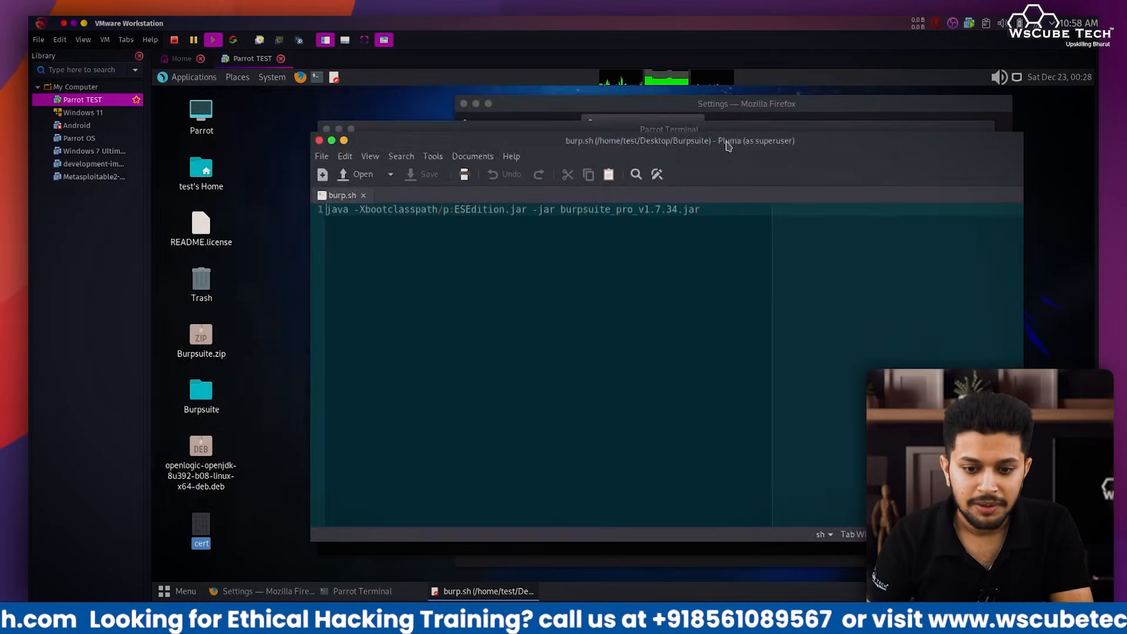
- Insert the path /home/test/Desktop/Burpsuite/ before ESEdition.jar in burp.sh
{"action": "left_click", "coordinate": [455, 210]}
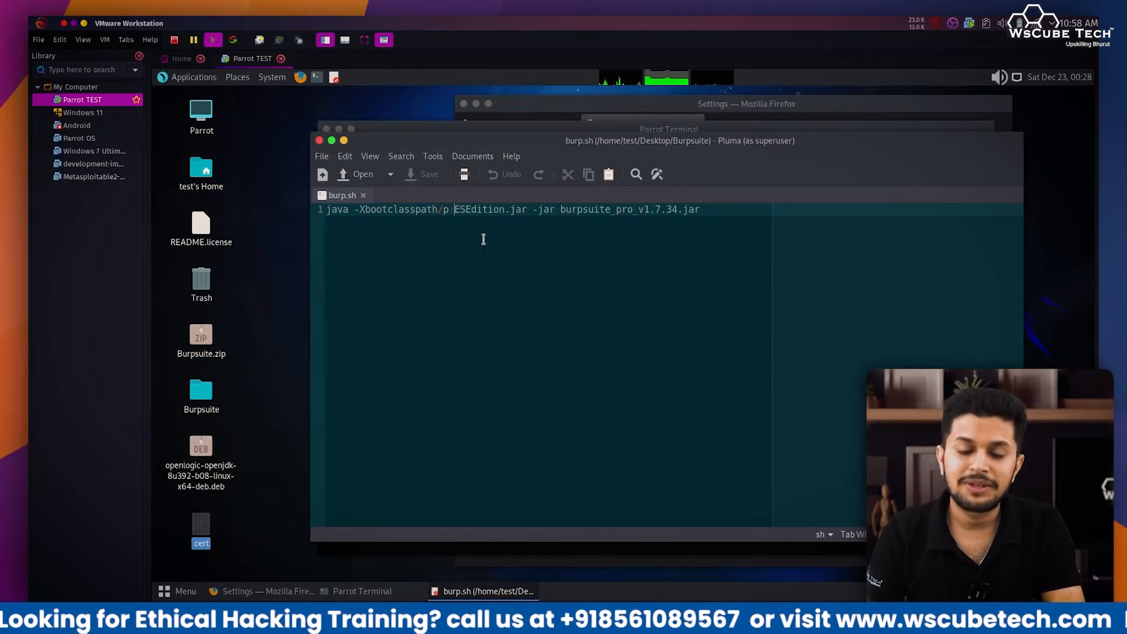
{"action": "left_click_drag", "start_coordinate": [612, 141], "coordinate": [615, 242]}
{"action": "type", "text": "/home/tes"}
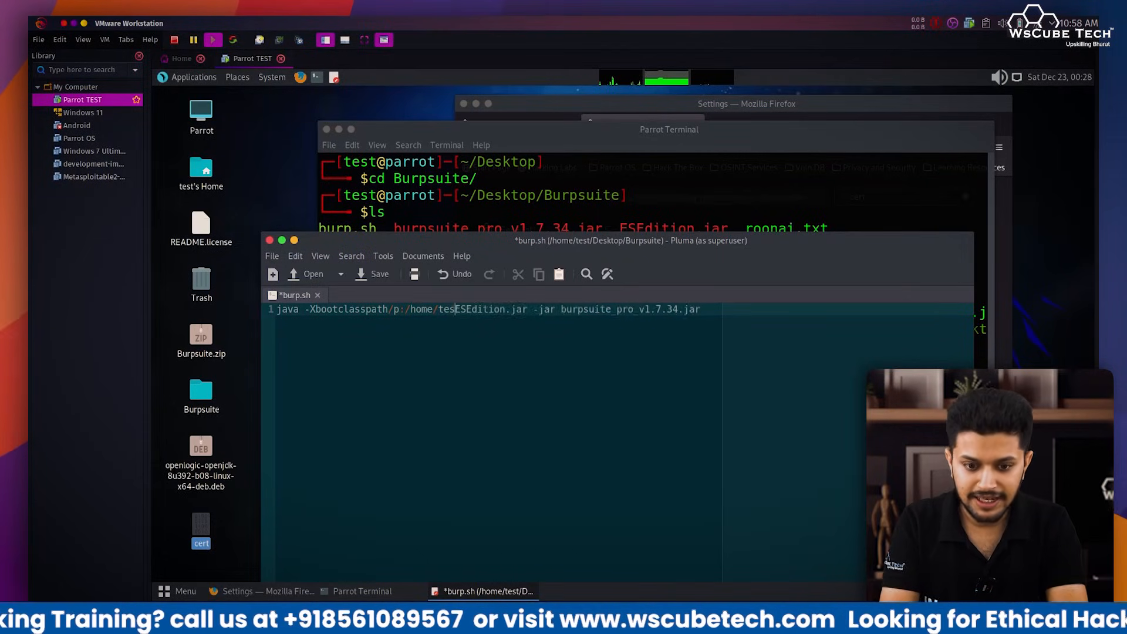
{"action": "type", "text": "t"}
{"action": "type", "text": "/Desk"}
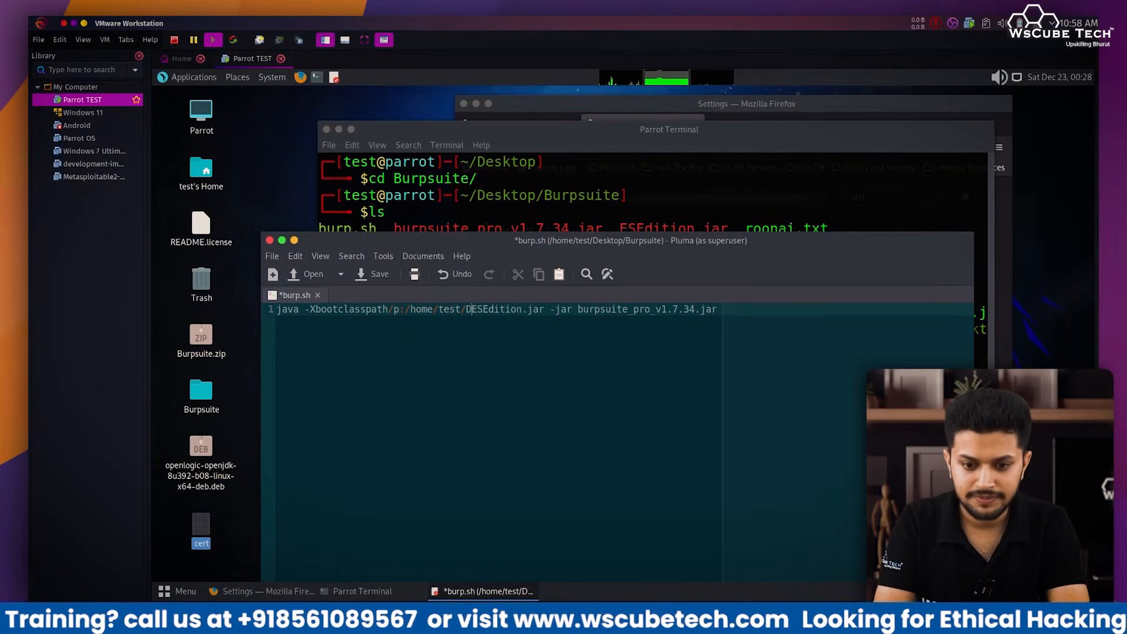
{"action": "type", "text": "top?"}
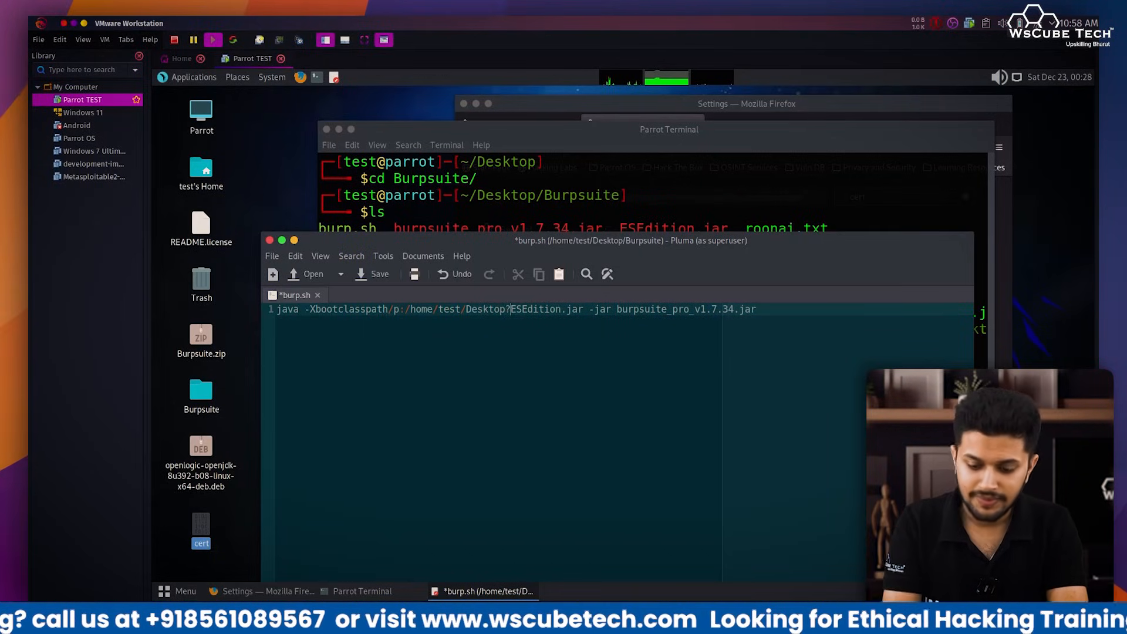
{"action": "key", "text": "BackSpace"}
{"action": "type", "text": "/"}
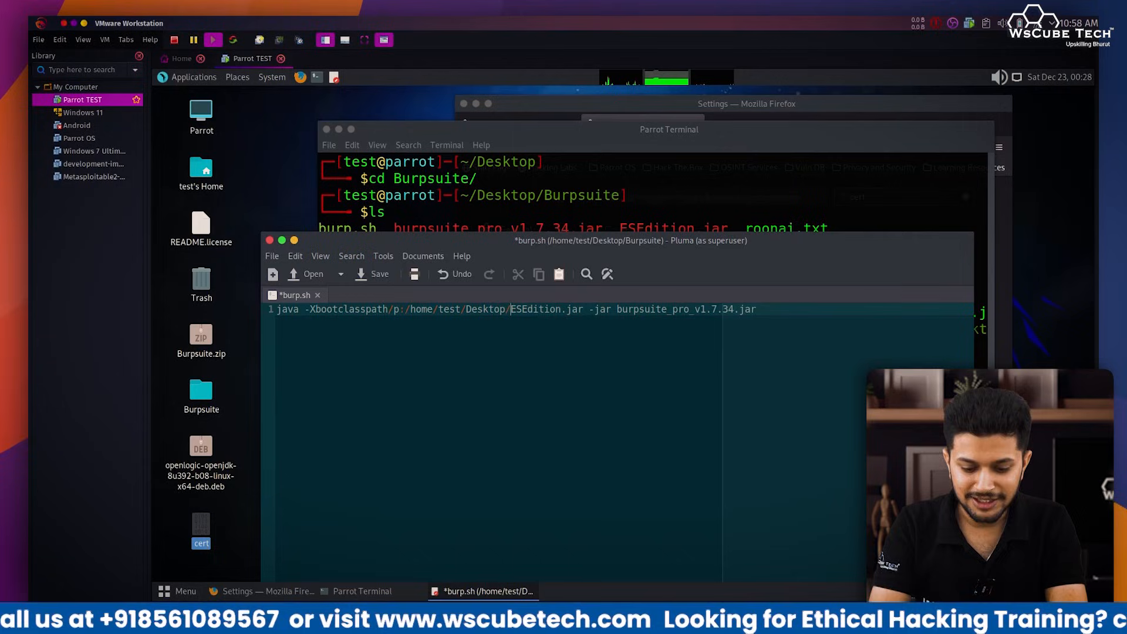
{"action": "type", "text": "Bur"}
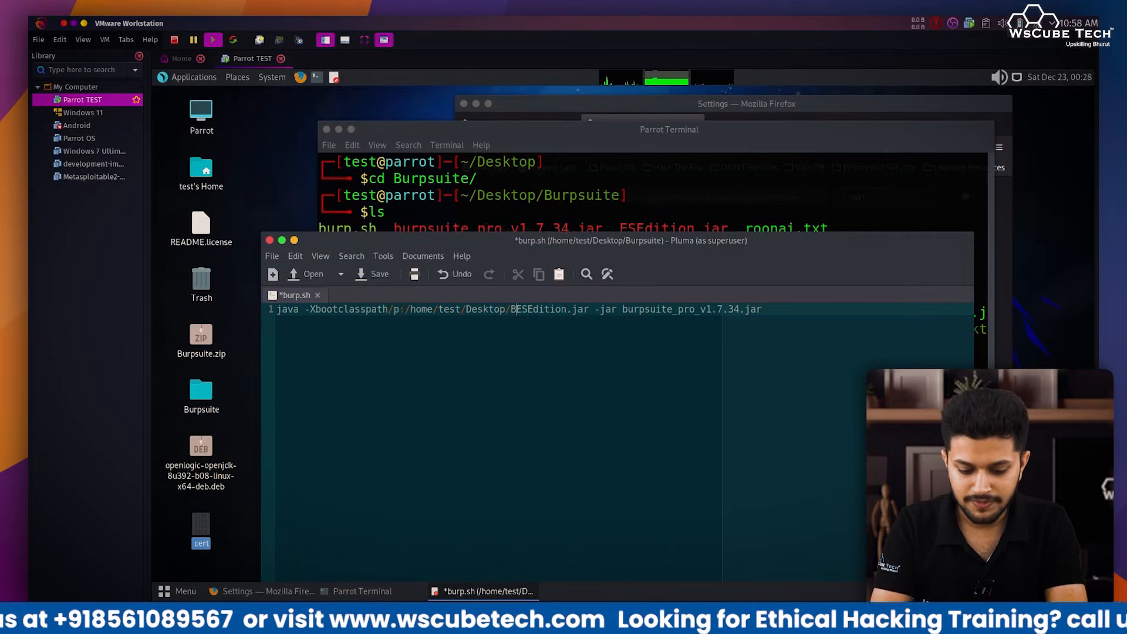
{"action": "type", "text": "ps"}
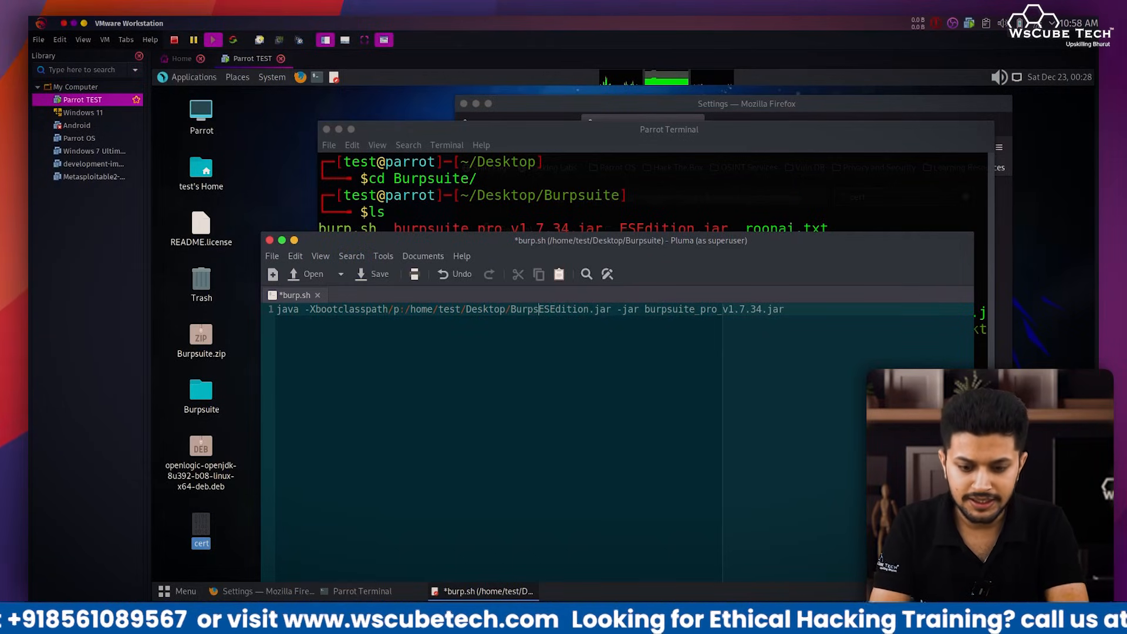
{"action": "type", "text": "uite"}
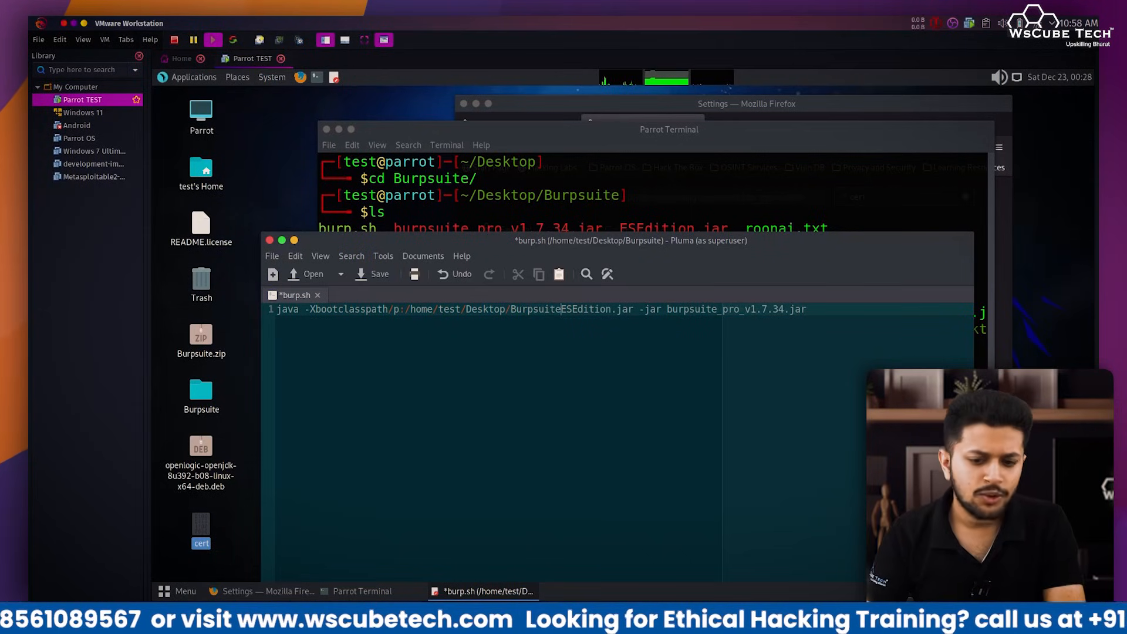
{"action": "type", "text": "/"}
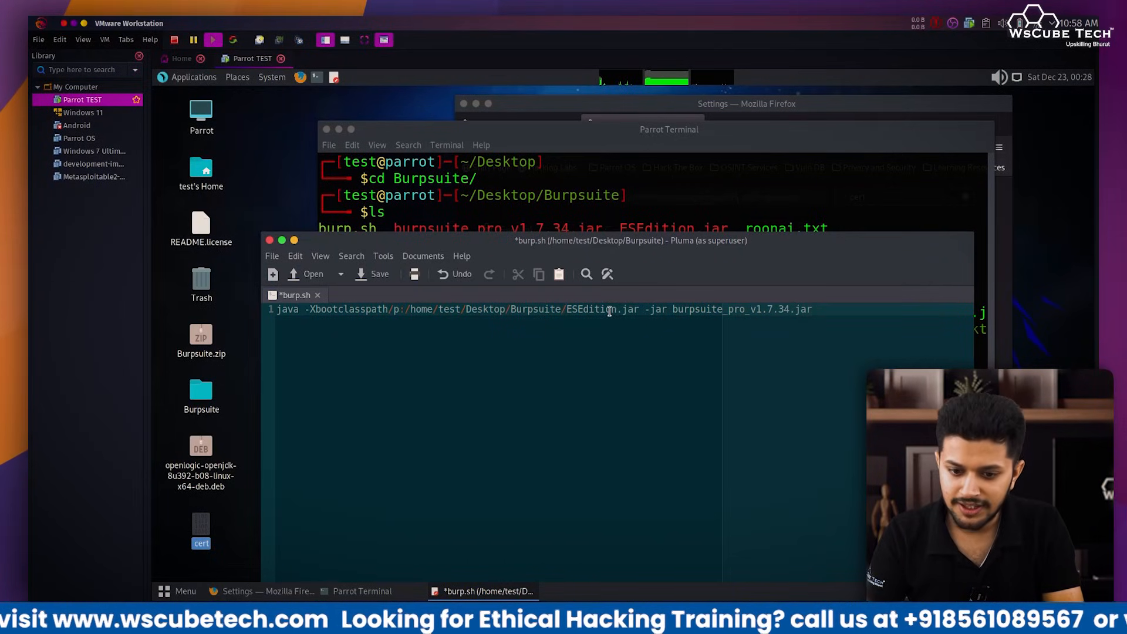
- Copy the path /home/test/Desktop/Burpsuite/ in front of burpsuite_pro_v1.7.34.jar, then save and close burp.sh
{"action": "mouse_move", "coordinate": [569, 313]}
{"action": "left_mouse_down"}
{"action": "mouse_move", "coordinate": [407, 314]}
{"action": "mouse_move", "coordinate": [567, 311]}
{"action": "left_mouse_up"}
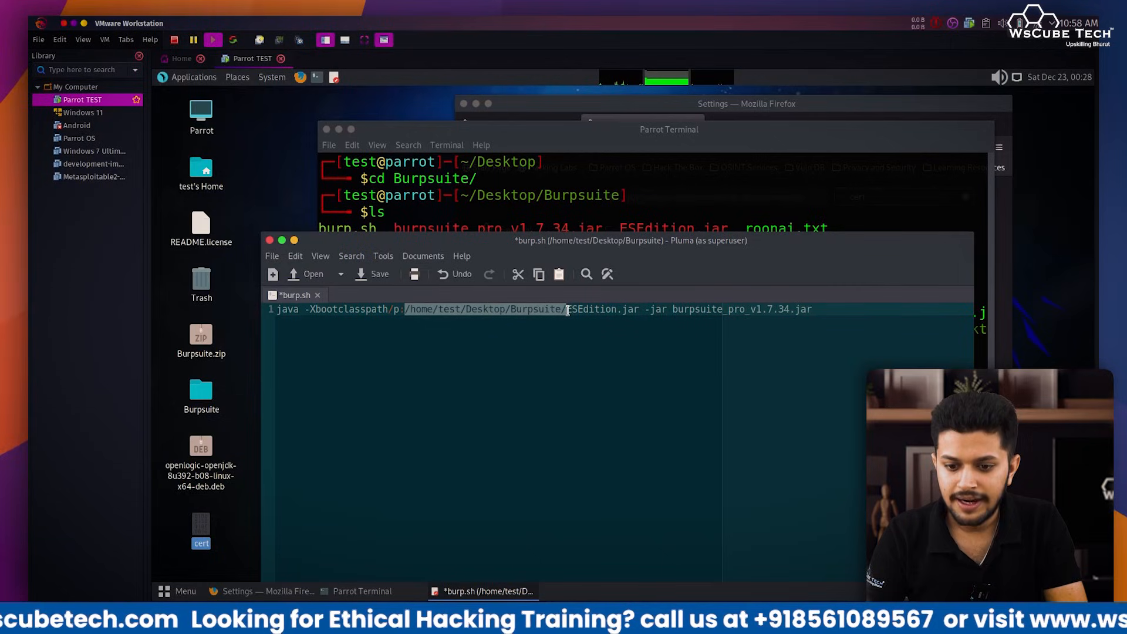
{"action": "left_click", "coordinate": [672, 311]}
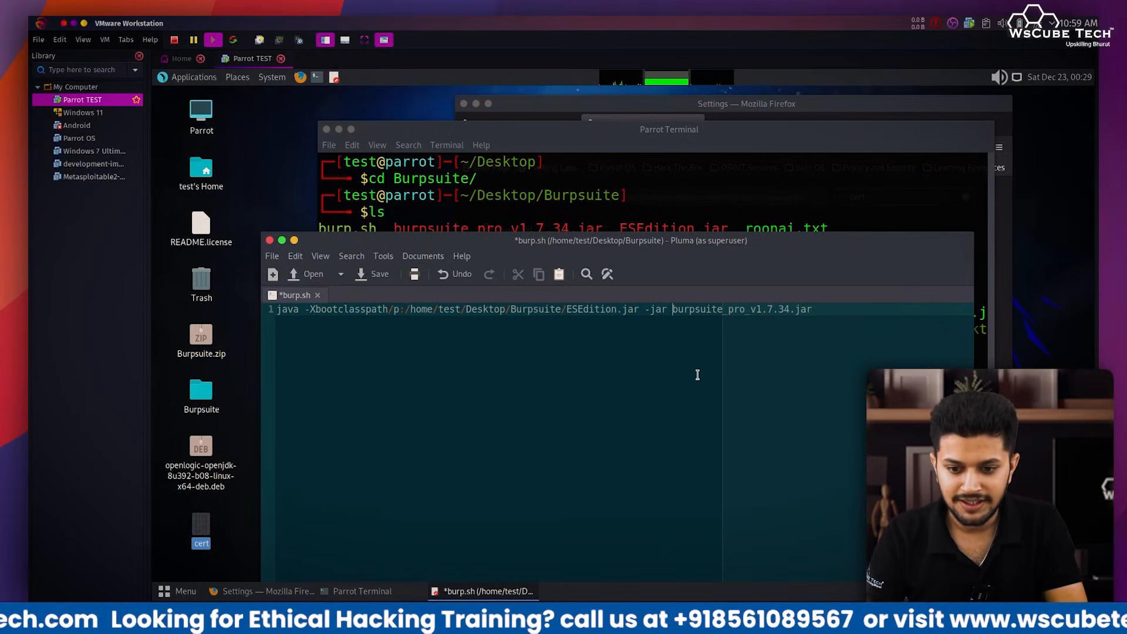
{"action": "key", "text": "ctrl+v"}
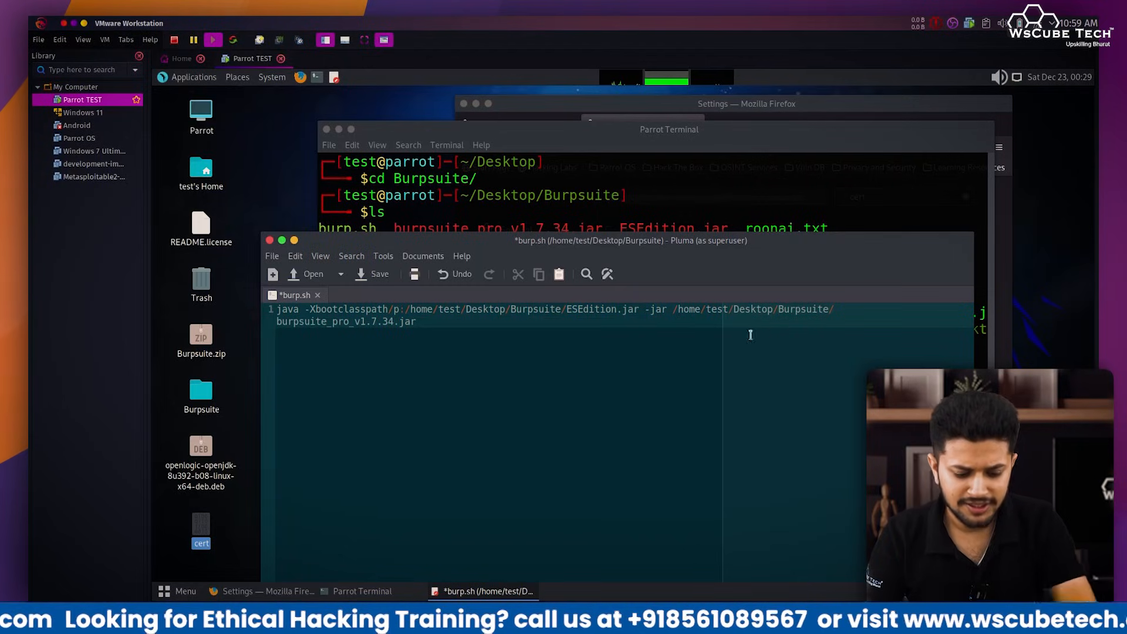
{"action": "key", "text": "ctrl+s"}
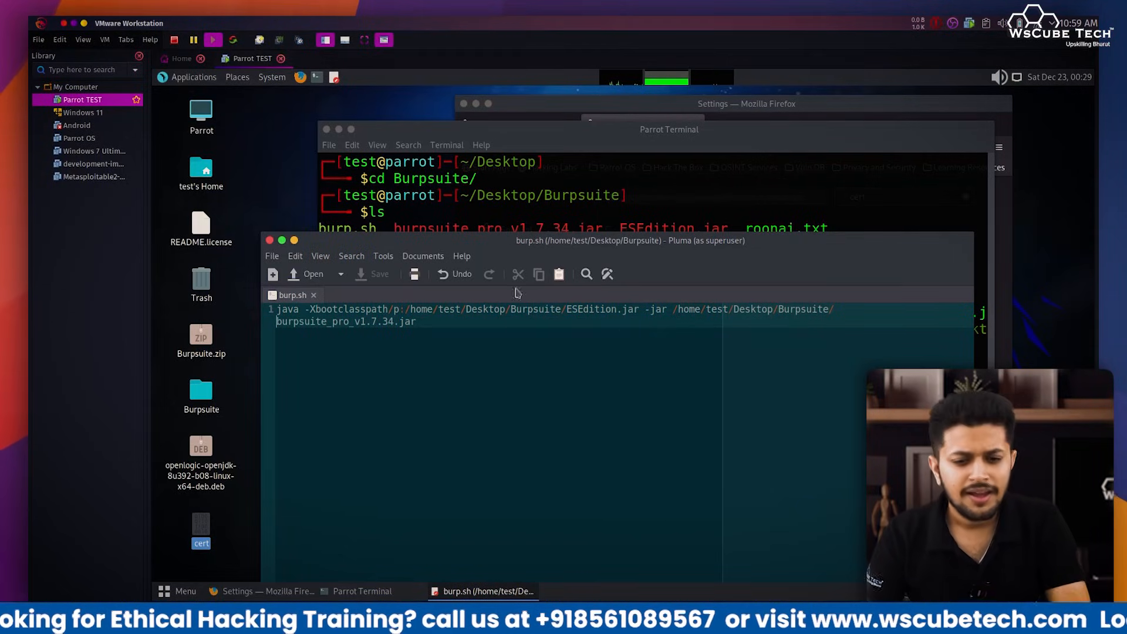
{"action": "left_click", "coordinate": [269, 240]}
- Try to create a symbolic link with ln -sf from /home/test/Desktop/Burpsuite/burp.sh to /usr/local/bin/BurpsuitePro
{"action": "left_click_drag", "start_coordinate": [583, 142], "coordinate": [544, 123]}
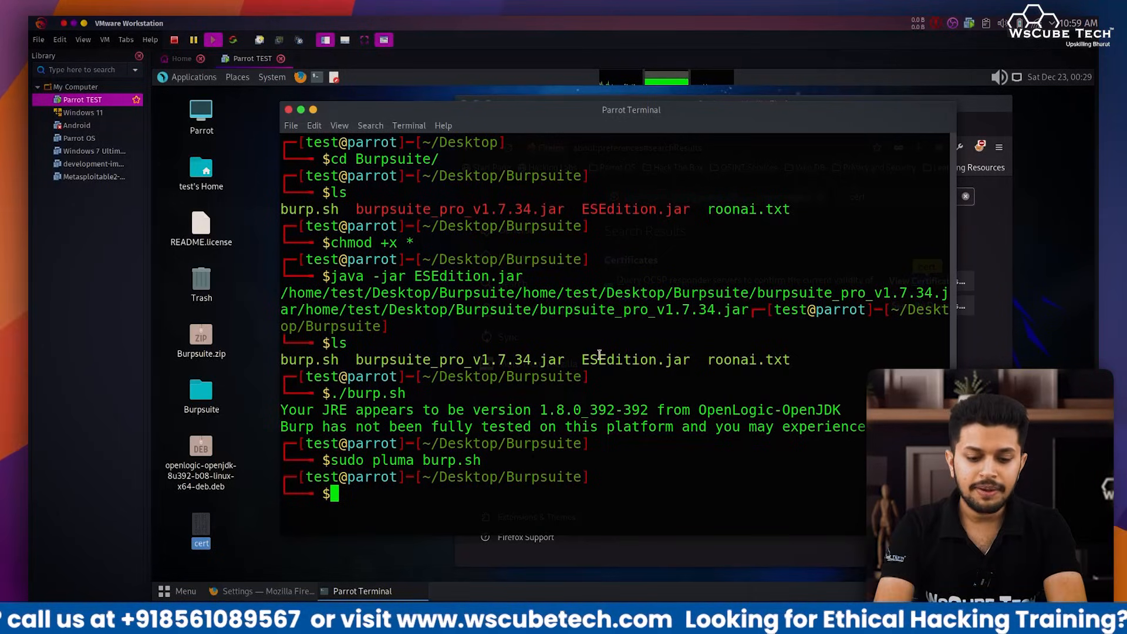
{"action": "type", "text": "ln"}
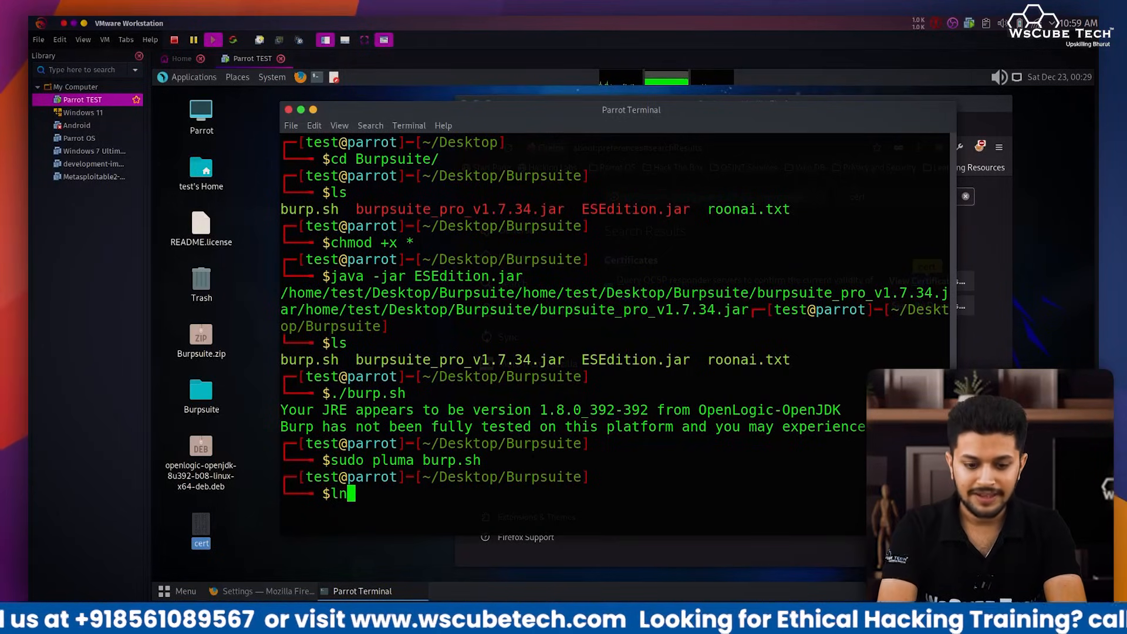
{"action": "type", "text": " -sf"}
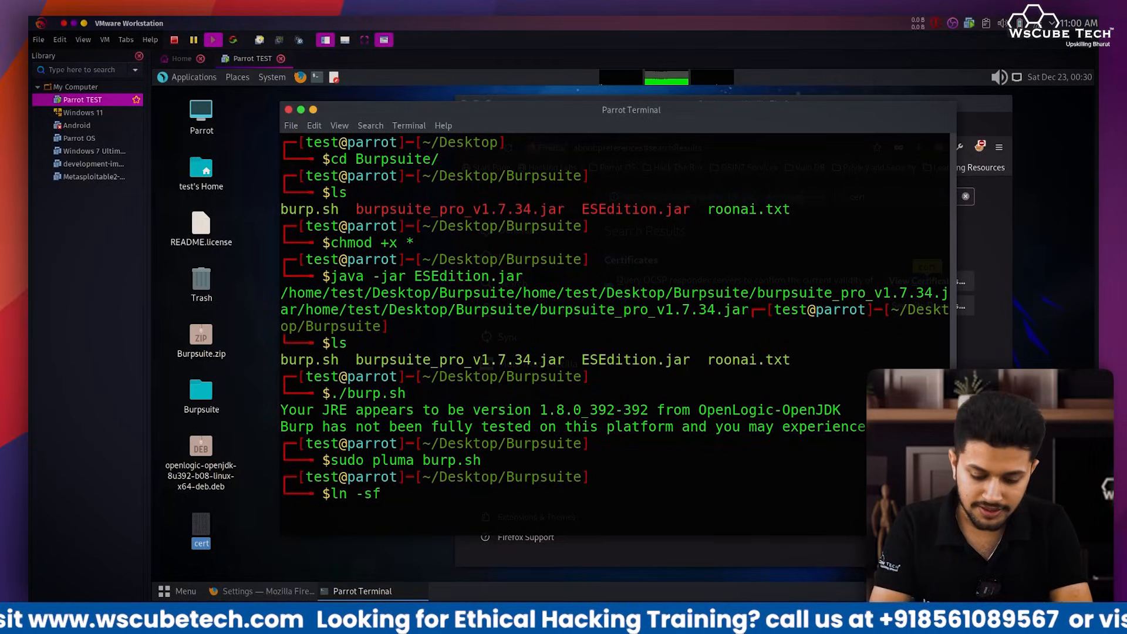
{"action": "type", "text": "/"}
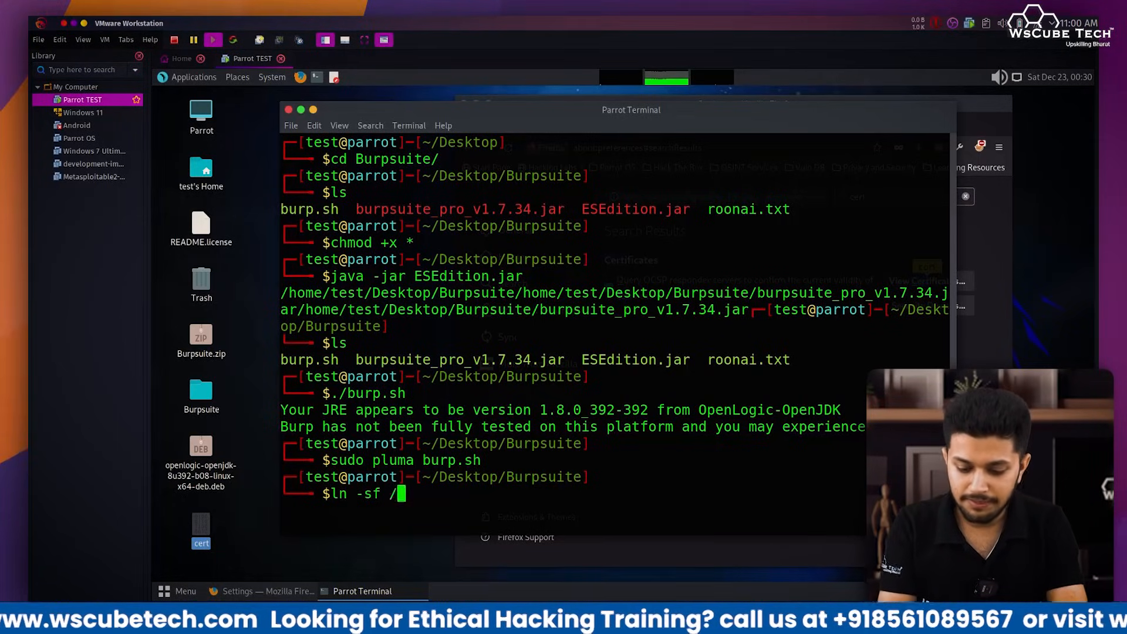
{"action": "type", "text": "home/"}
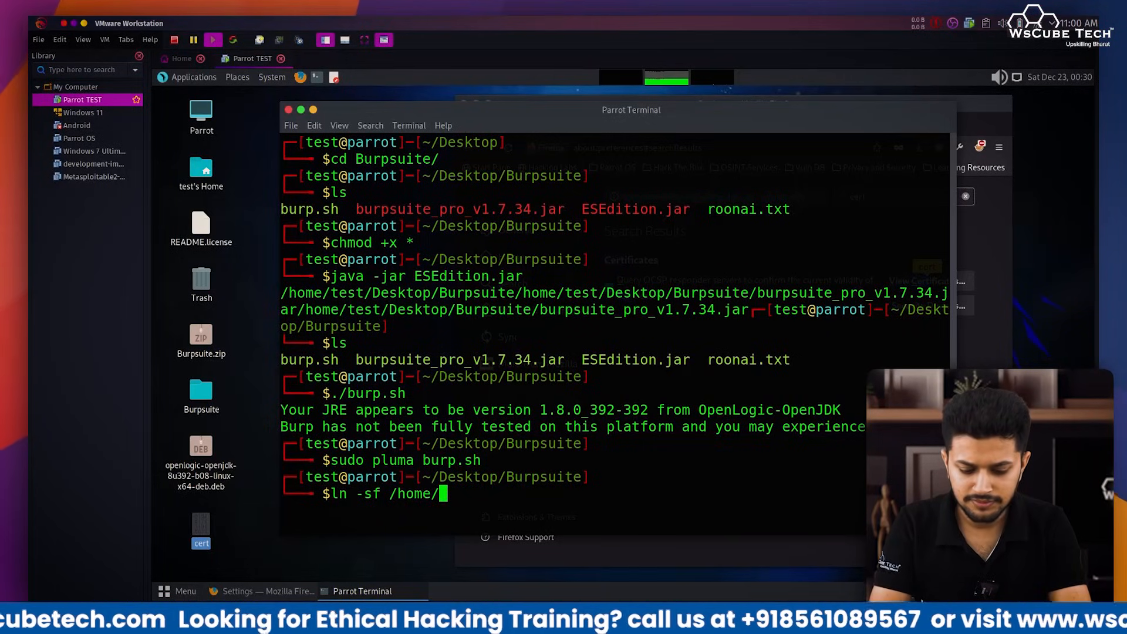
{"action": "type", "text": "test/"}
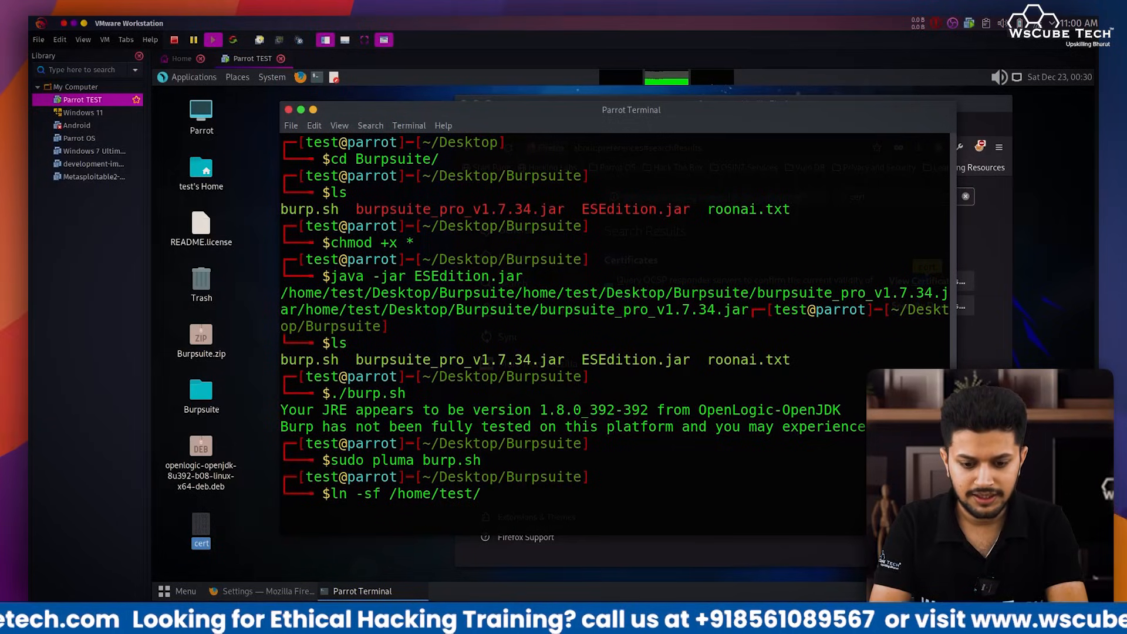
{"action": "type", "text": "De"}
{"action": "key", "text": "Tab"}
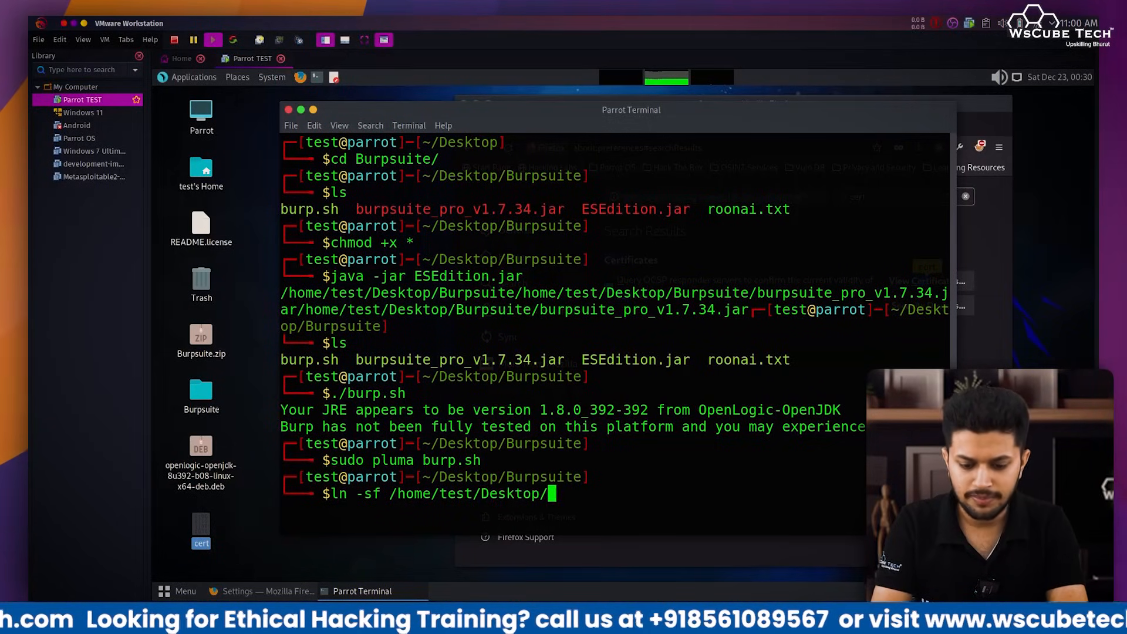
{"action": "type", "text": "B"}
{"action": "key", "text": "Tab"}
{"action": "type", "text": "/burp."}
{"action": "key", "text": "Tab"}
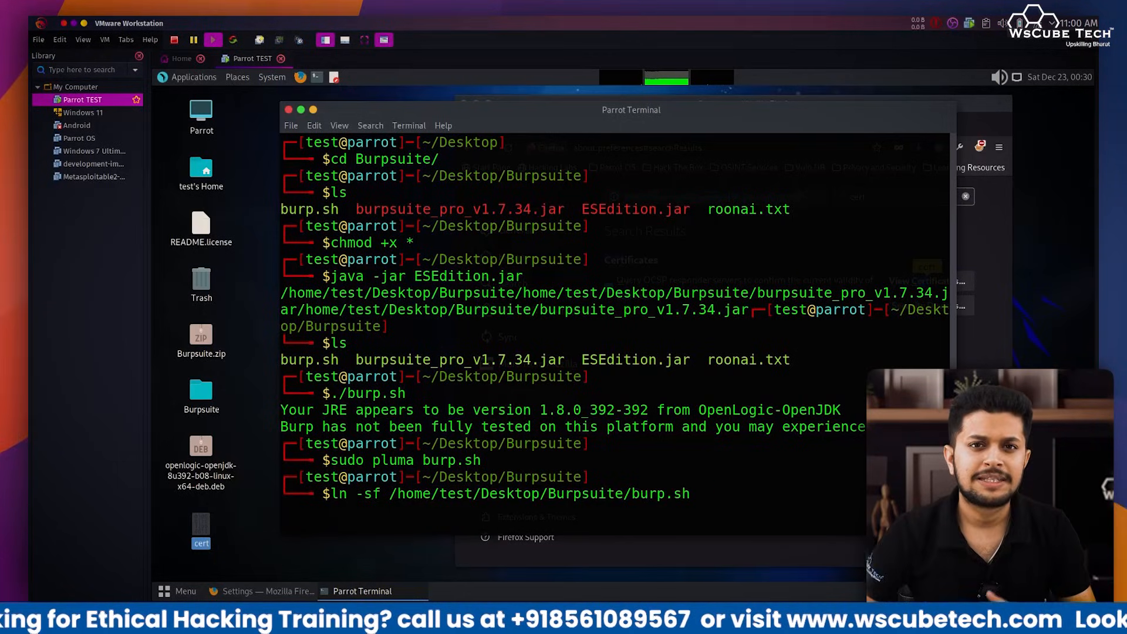
{"action": "type", "text": "/u"}
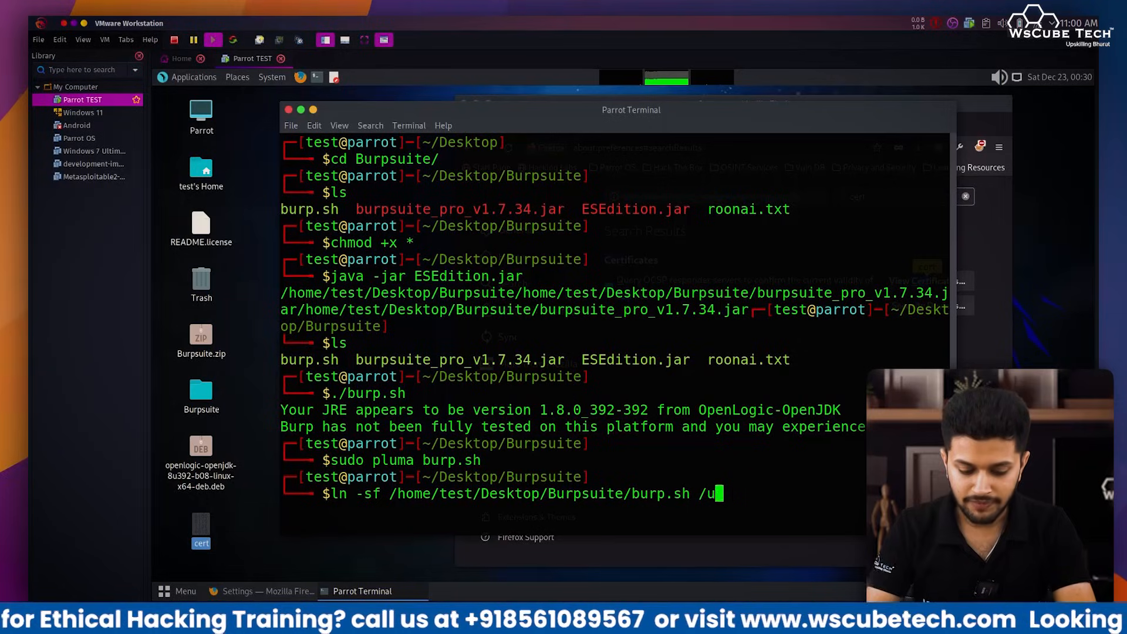
{"action": "type", "text": "sr/loc"}
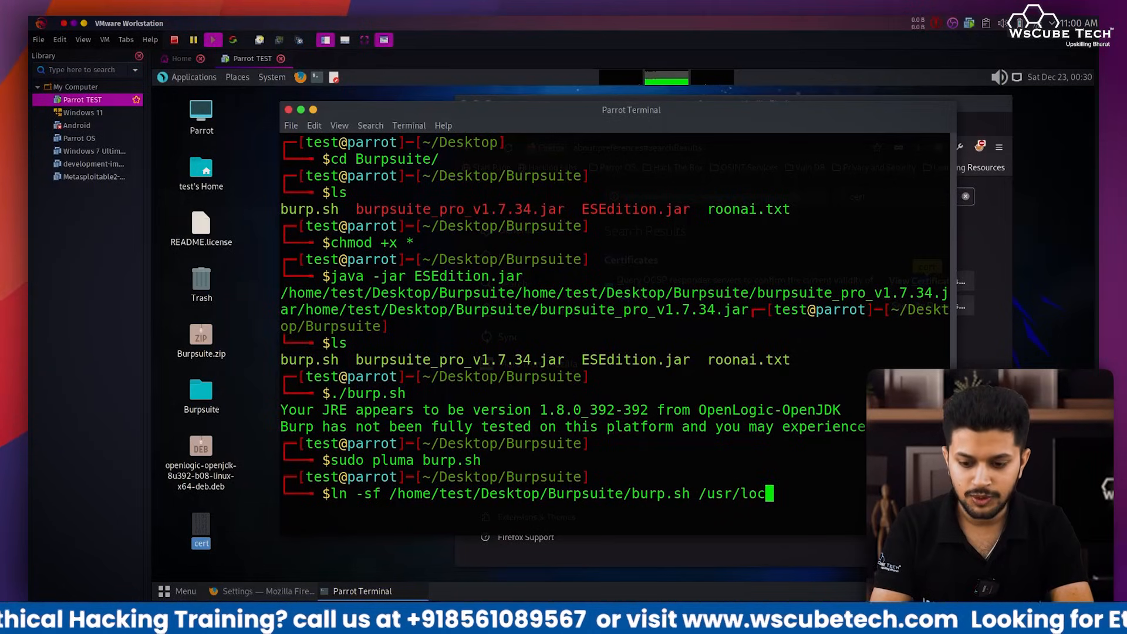
{"action": "key", "text": "Tab"}
{"action": "type", "text": "bin/"}
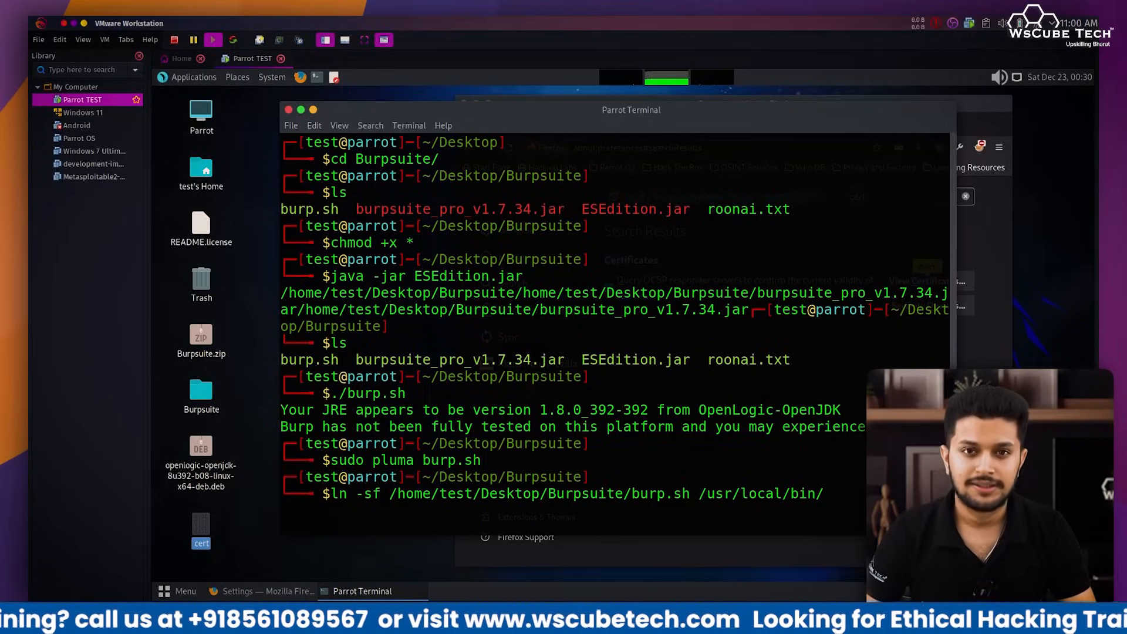
{"action": "type", "text": "Burps"}
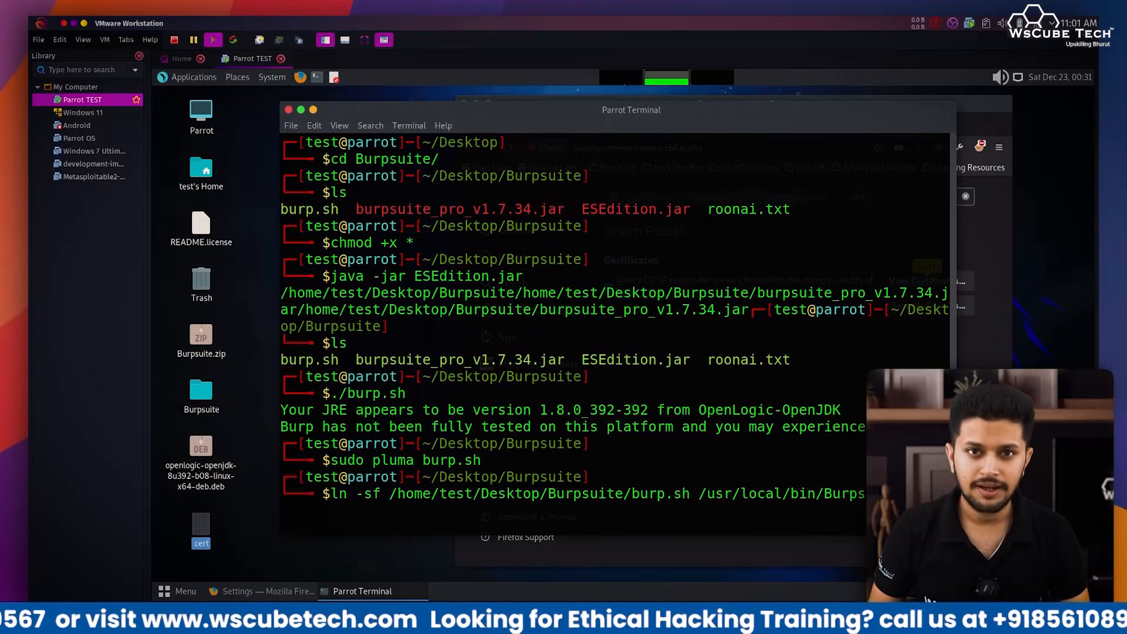
{"action": "key", "text": "Return"}
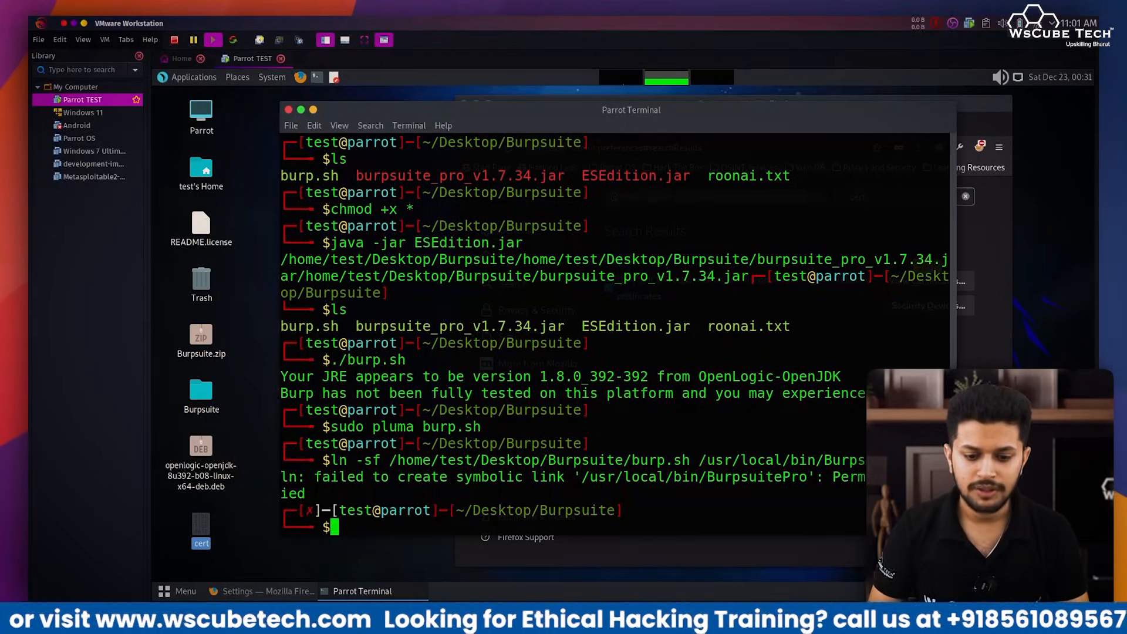
- Rerun the previous symbolic link command with sudo in front of ln -sf
{"action": "key", "text": "Up"}
{"action": "key", "text": "Left"}
{"action": "key", "text": "Left"}
{"action": "key", "text": "Left"}
{"action": "key", "text": "Left"}
{"action": "key", "text": "Left"}
{"action": "key", "text": "Left"}
{"action": "key", "text": "Left"}
{"action": "key", "text": "Left"}
{"action": "key", "text": "Left"}
{"action": "key", "text": "Left"}
{"action": "key", "text": "Left"}
{"action": "key", "text": "Left"}
{"action": "key", "text": "Left"}
{"action": "key", "text": "Left"}
{"action": "key", "text": "Left"}
{"action": "key", "text": "Left"}
{"action": "key", "text": "Left"}
{"action": "key", "text": "Left"}
{"action": "key", "text": "Left"}
{"action": "key", "text": "Left"}
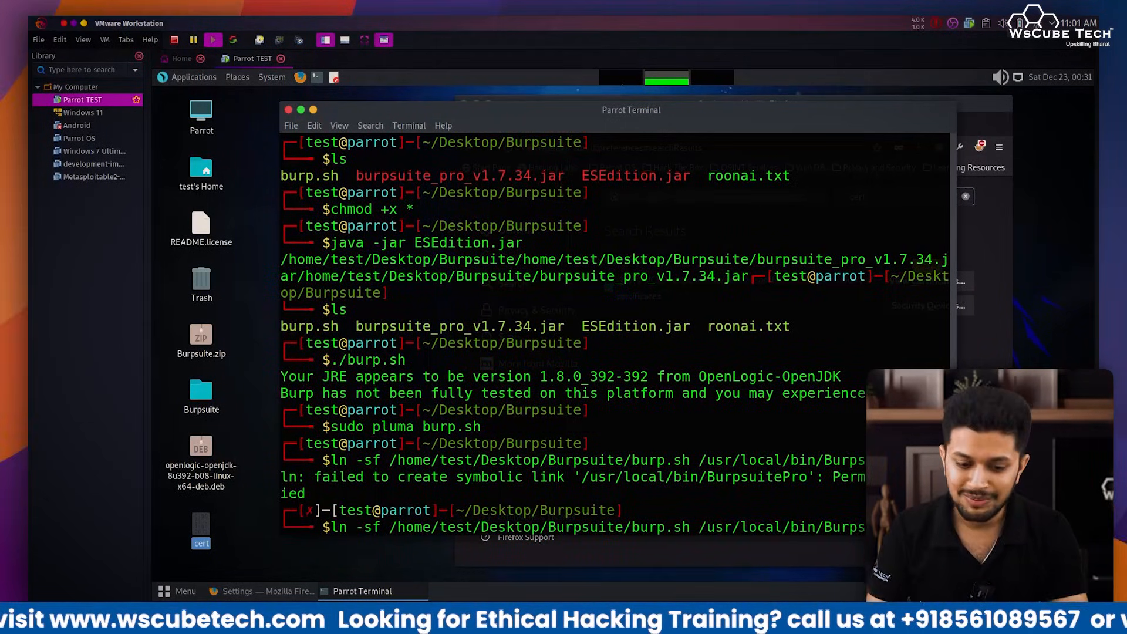
{"action": "key", "text": "Left"}
{"action": "key", "text": "Left"}
{"action": "key", "text": "Left"}
{"action": "key", "text": "Left"}
{"action": "key", "text": "Left"}
{"action": "key", "text": "Left"}
{"action": "key", "text": "Left"}
{"action": "key", "text": "Left"}
{"action": "key", "text": "Left"}
{"action": "key", "text": "Left"}
{"action": "key", "text": "Left"}
{"action": "key", "text": "Left"}
{"action": "key", "text": "Left"}
{"action": "key", "text": "Left"}
{"action": "key", "text": "Left"}
{"action": "key", "text": "Left"}
{"action": "key", "text": "Left"}
{"action": "key", "text": "Left"}
{"action": "key", "text": "Left"}
{"action": "key", "text": "Left"}
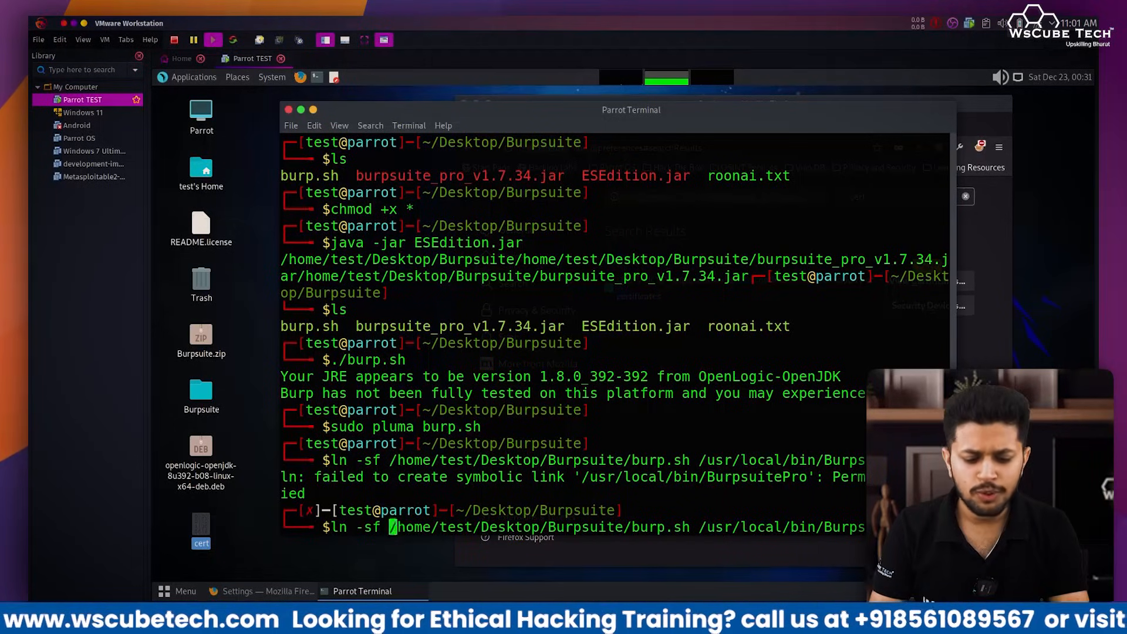
{"action": "type", "text": "sudo"}
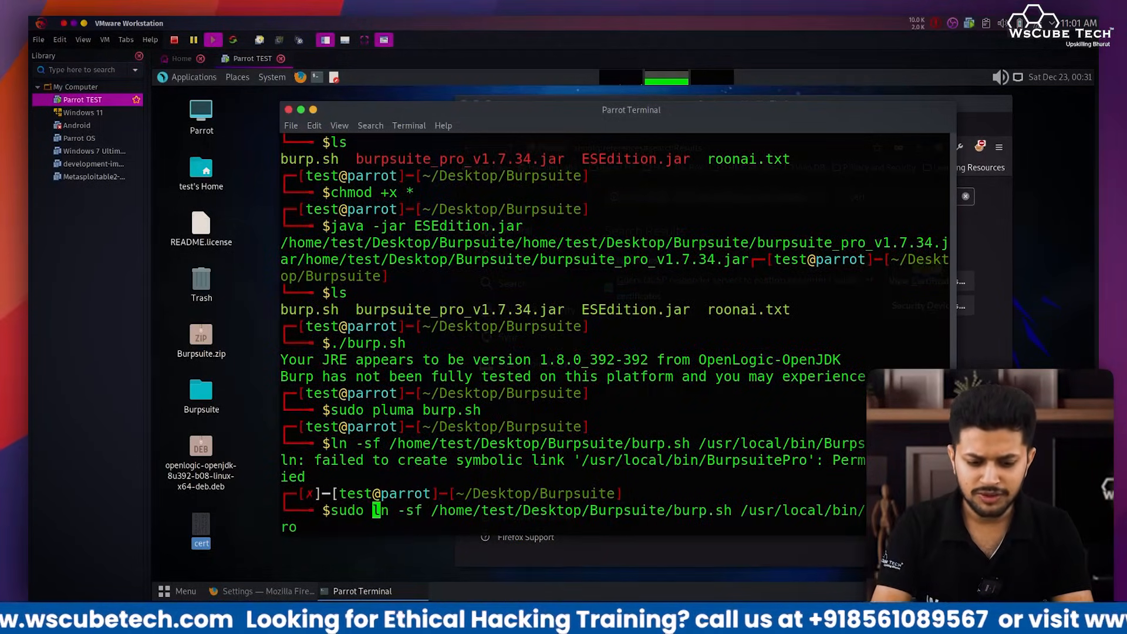
{"action": "key", "text": "Return"}
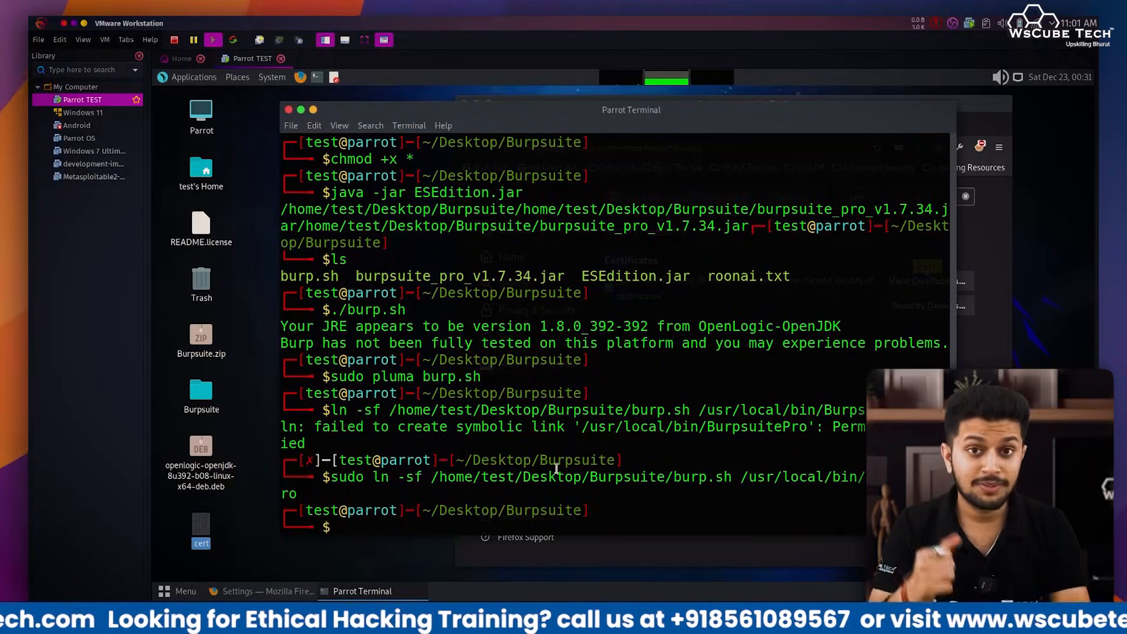
- Change to the parent directory with cd .. and try to run ./burp.sh from there
{"action": "type", "text": "cd .."}
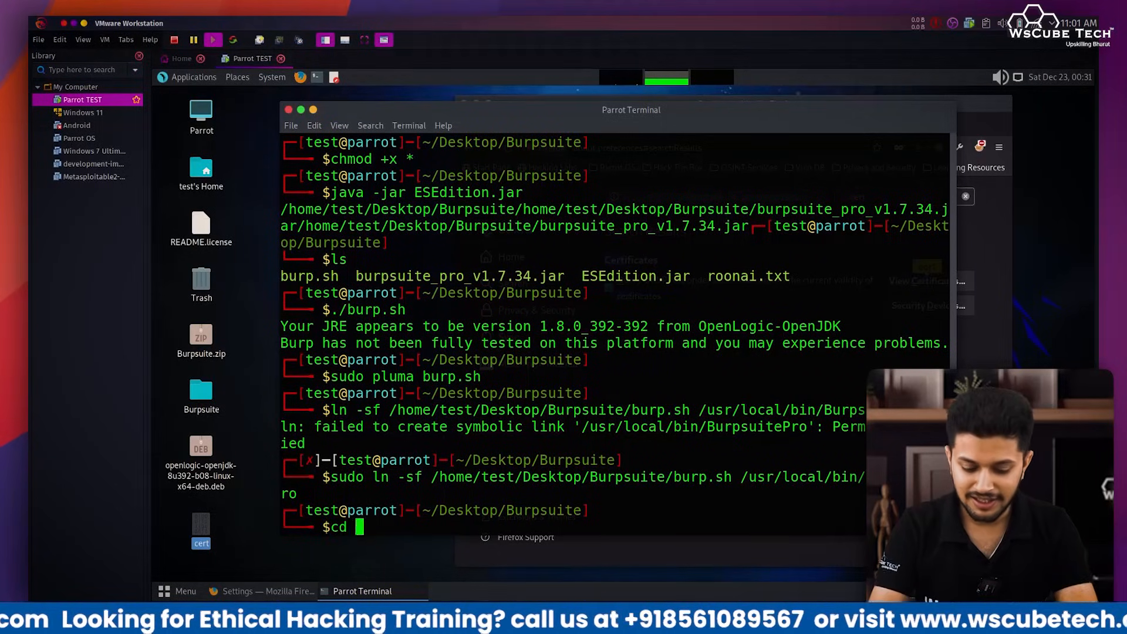
{"action": "key", "text": "Return"}
{"action": "type", "text": "./bu"}
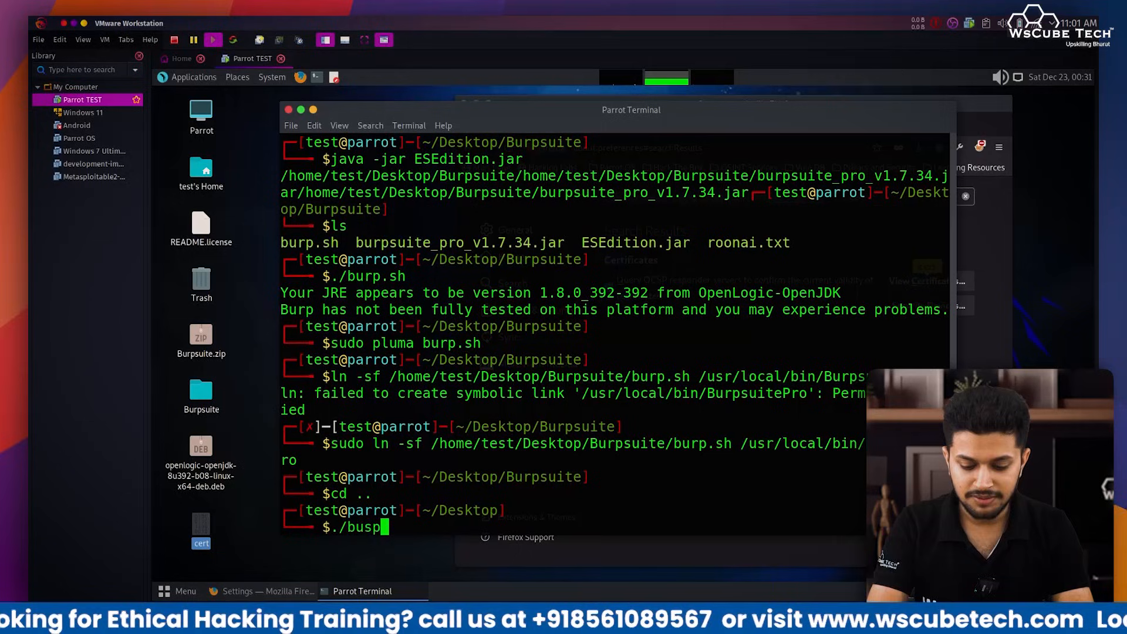
{"action": "type", "text": "rp.sh"}
{"action": "key", "text": "Return"}
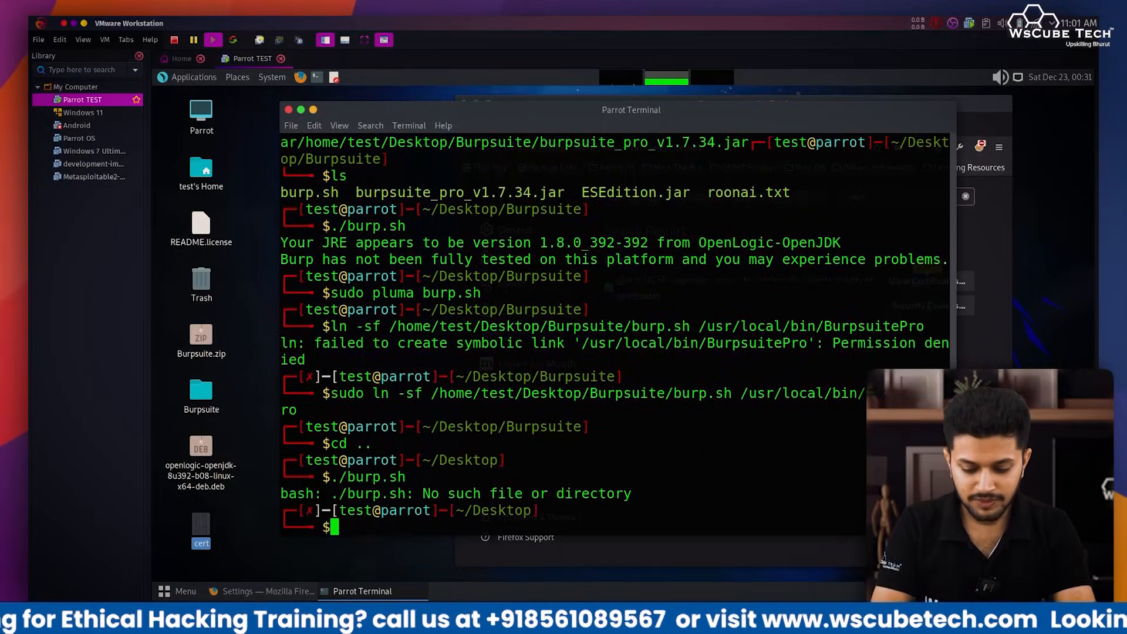
- Launch Burp Suite with the BurpsuitePro command, dismiss the JRE notice, and start a temporary project with the default settings
{"action": "type", "text": "Bur"}
{"action": "key", "text": "Tab"}
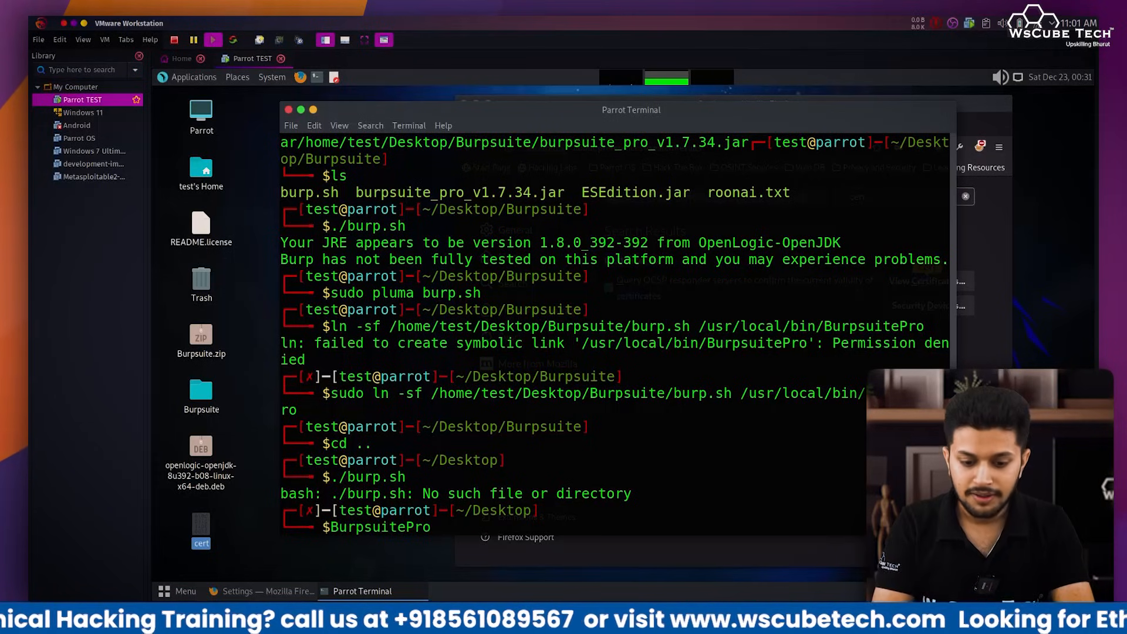
{"action": "key", "text": "Return"}
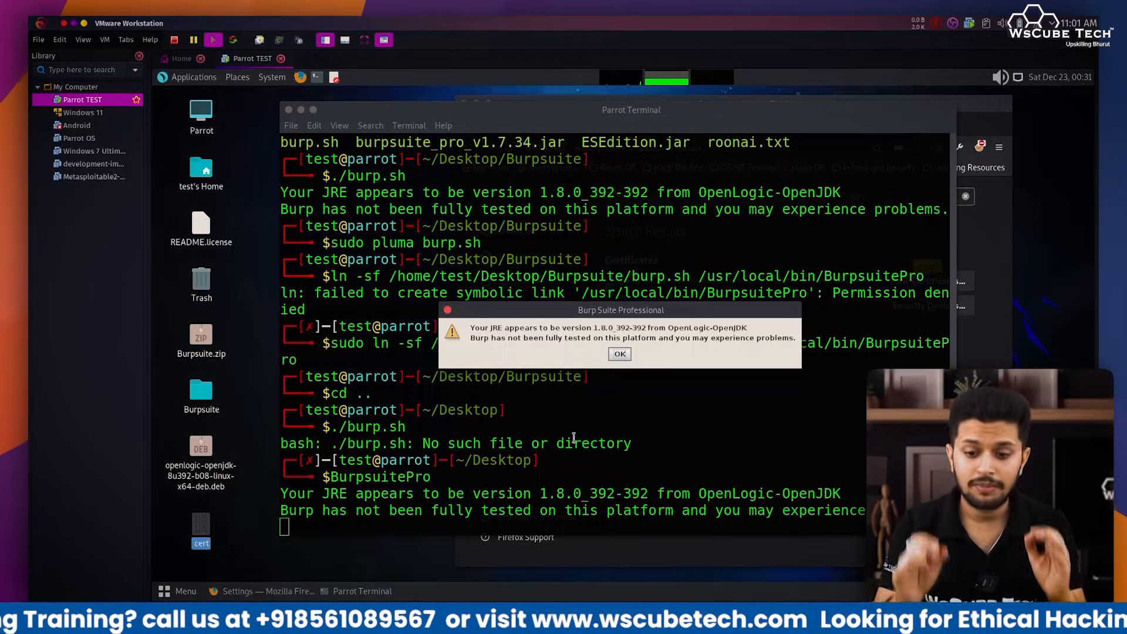
{"action": "left_click", "coordinate": [620, 354]}
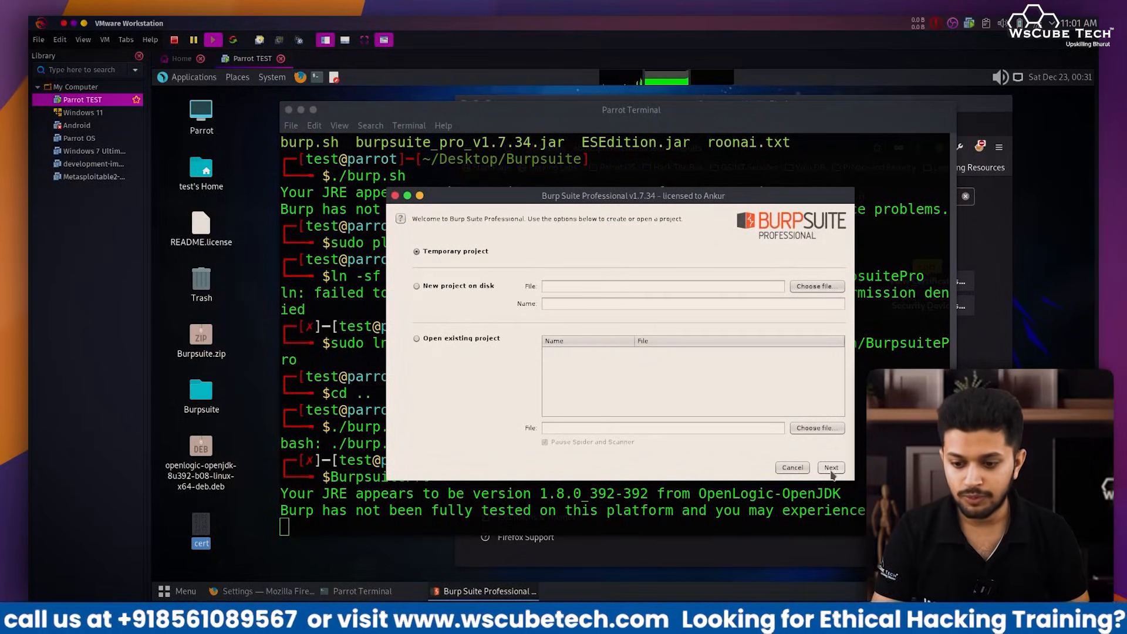
{"action": "left_click", "coordinate": [831, 469]}
{"action": "left_click", "coordinate": [831, 469]}
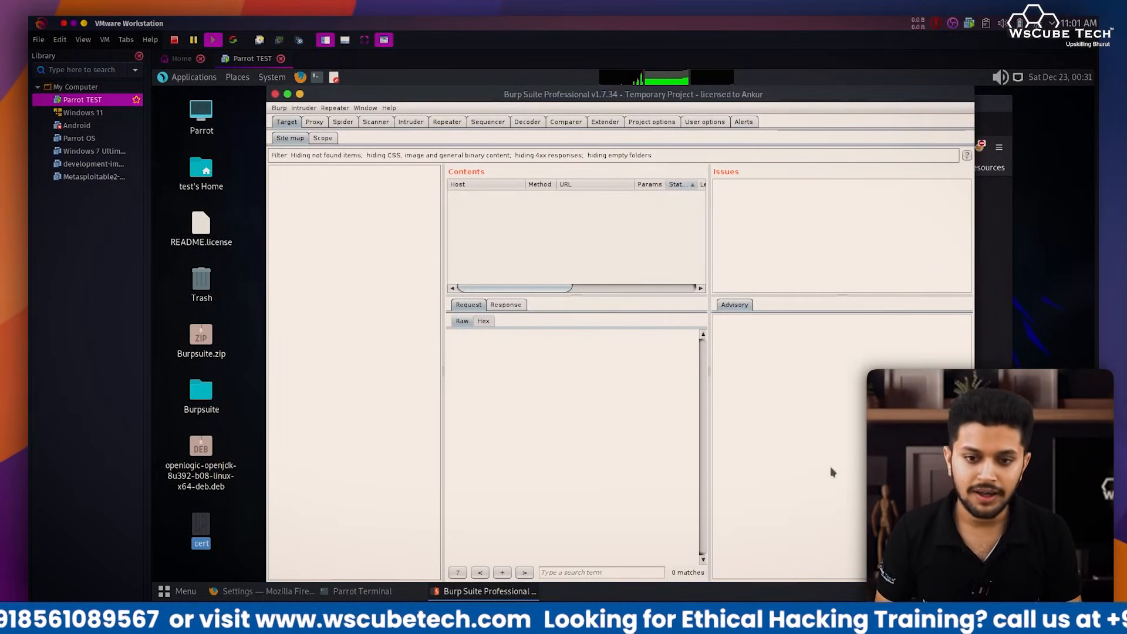
- Exit Burp Suite, confirm closing all its windows, and return to the terminal
{"action": "left_click", "coordinate": [275, 95]}
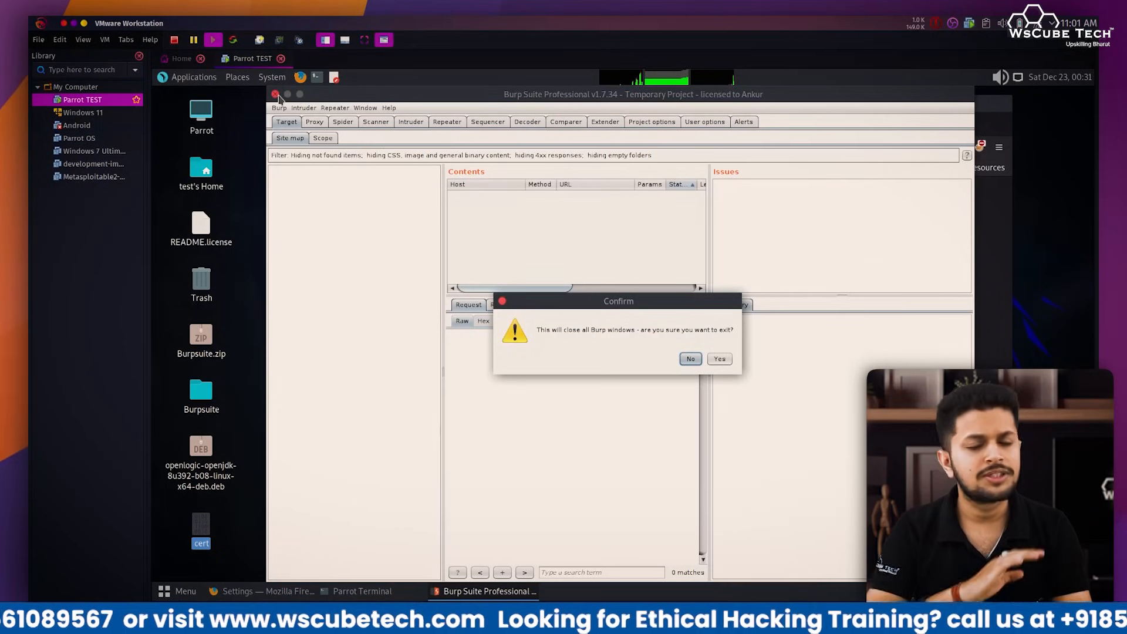
{"action": "left_click", "coordinate": [719, 358]}
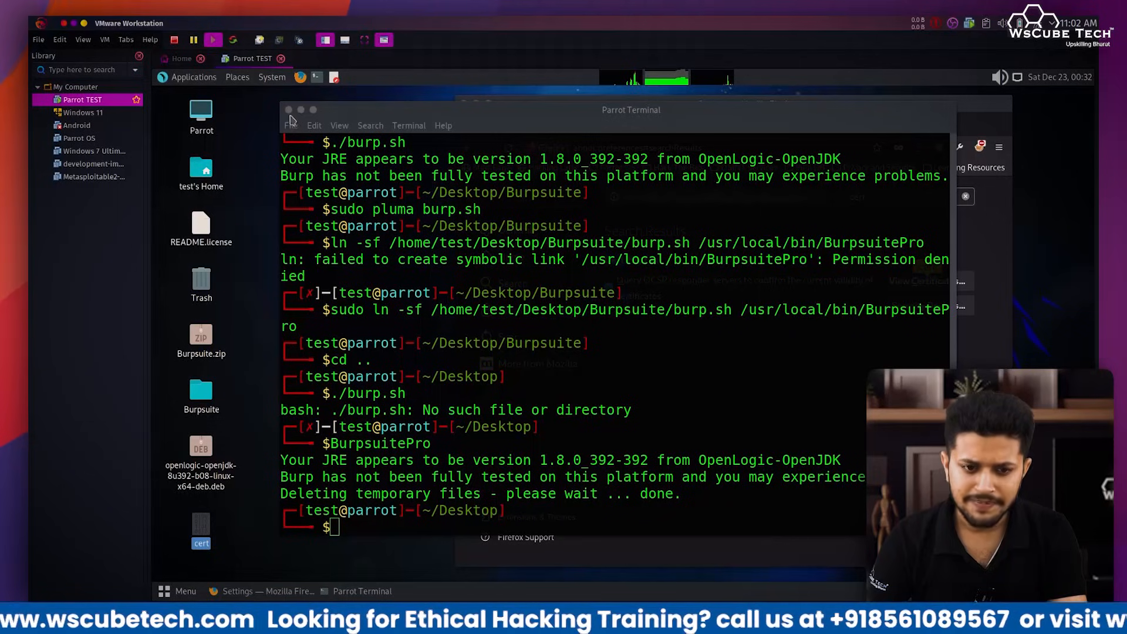
{"action": "left_click", "coordinate": [597, 129]}
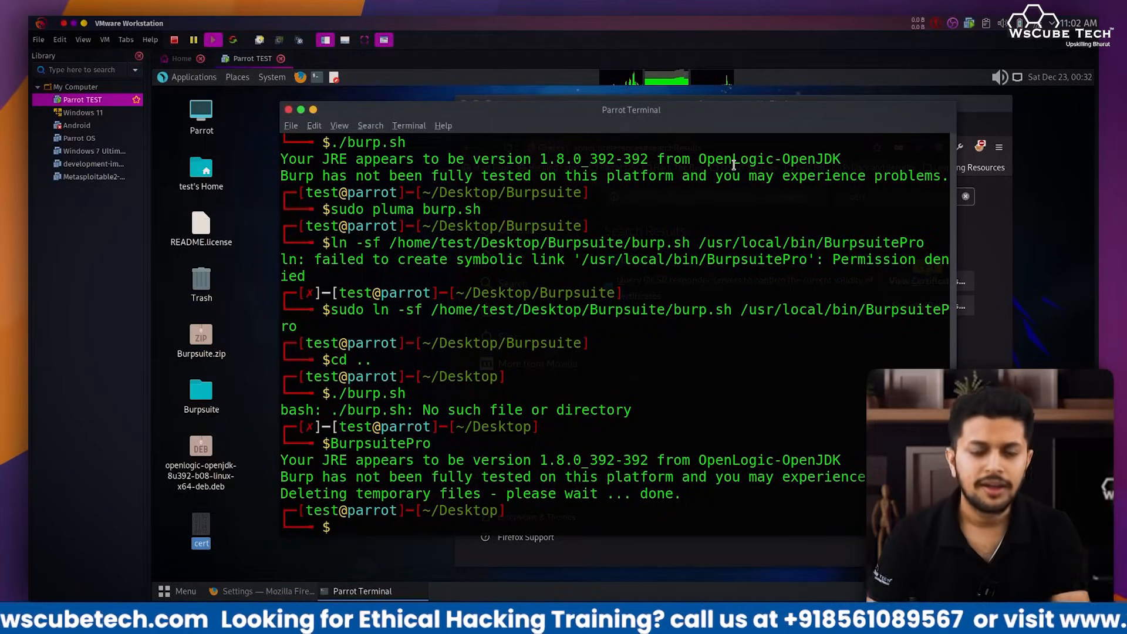